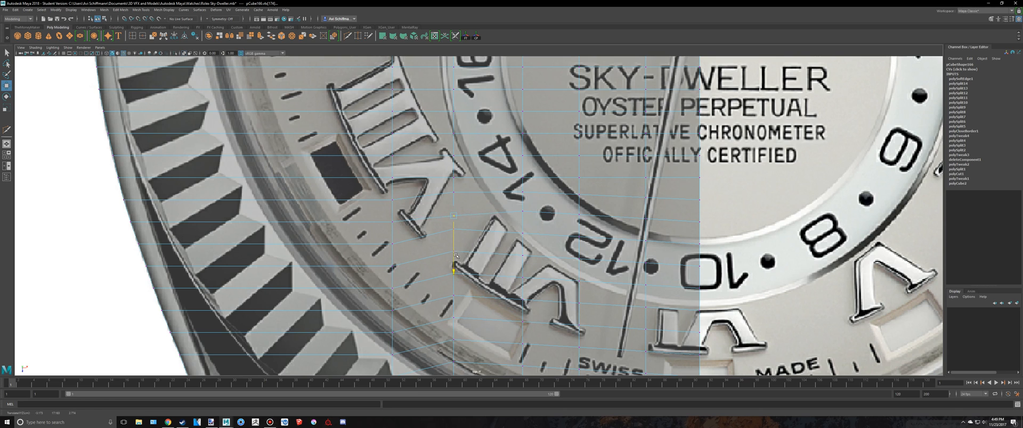
Step: Reposition vertices of the watch case mesh vertically around the VII numeral in the top view to even out the grid
{"action": "key", "text": "q"}
{"action": "left_click_drag", "start_coordinate": [531, 221], "coordinate": [529, 205]}
{"action": "key", "text": "w"}
{"action": "key", "text": "q"}
{"action": "key", "text": "w"}
{"action": "left_click", "coordinate": [448, 191]}
{"action": "key", "text": "w"}
{"action": "left_click_drag", "start_coordinate": [440, 223], "coordinate": [442, 224]}
{"action": "key", "text": "w"}
{"action": "left_click_drag", "start_coordinate": [454, 262], "coordinate": [454, 266]}
{"action": "middle_click_drag", "start_coordinate": [447, 246], "coordinate": [487, 207], "text": "alt"}
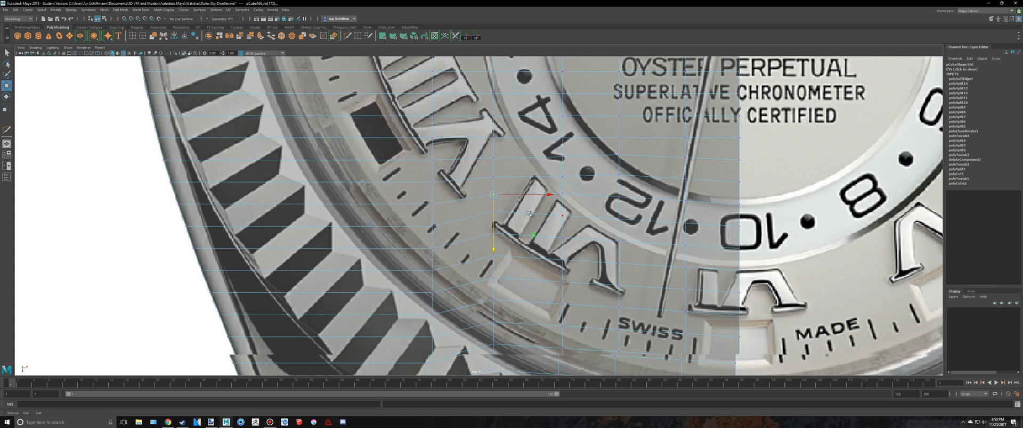
Step: Shift the case mesh vertex over the lower bezel slightly downward, in the same column as the VII numeral
{"action": "key", "text": "q"}
{"action": "left_click_drag", "start_coordinate": [504, 359], "coordinate": [504, 361]}
{"action": "scroll", "coordinate": [504, 361], "scroll_direction": "down", "scroll_amount": 3}
{"action": "middle_click_drag", "start_coordinate": [504, 362], "coordinate": [502, 297], "text": "alt"}
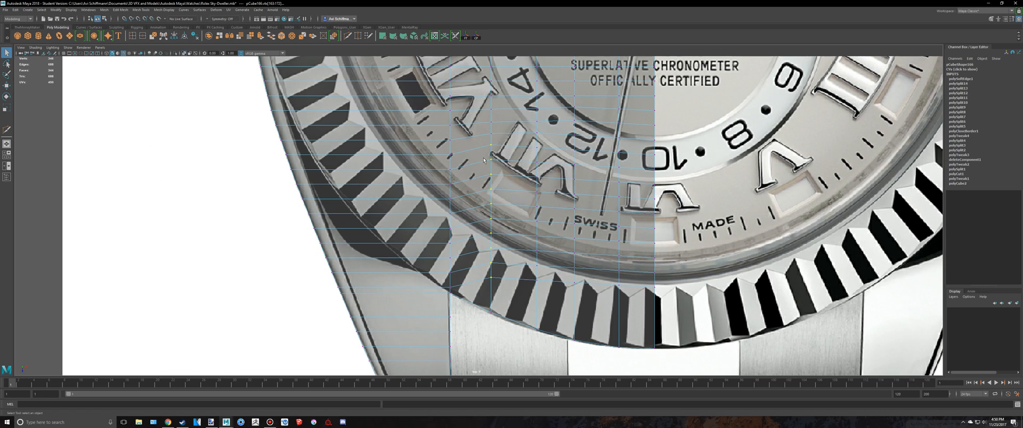
{"action": "key", "text": "w"}
{"action": "left_click_drag", "start_coordinate": [491, 271], "coordinate": [491, 277]}
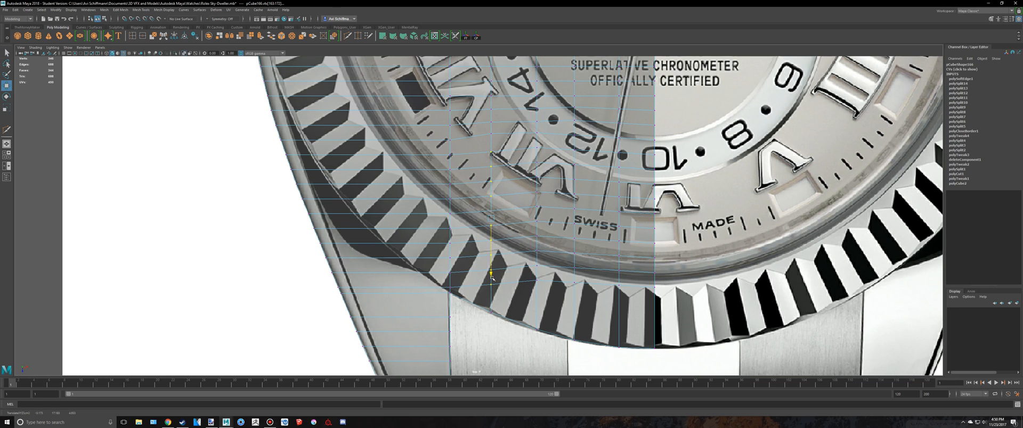
{"action": "key", "text": "q"}
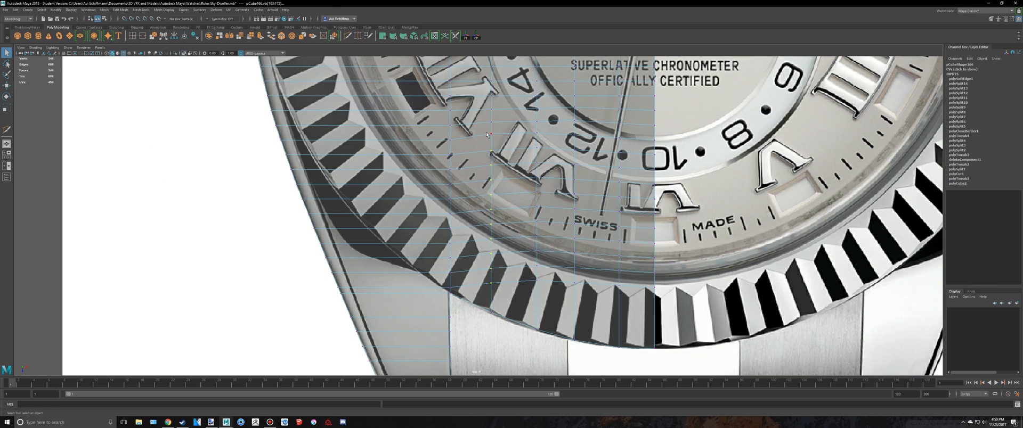
{"action": "left_click_drag", "start_coordinate": [501, 147], "coordinate": [501, 148]}
{"action": "key", "text": "w"}
Step: Return the case part to object mode, then select the end face of its lower lug in face mode
{"action": "key", "text": "space"}
{"action": "key", "text": "space"}
{"action": "key", "text": "q"}
{"action": "right_click", "coordinate": [493, 237]}
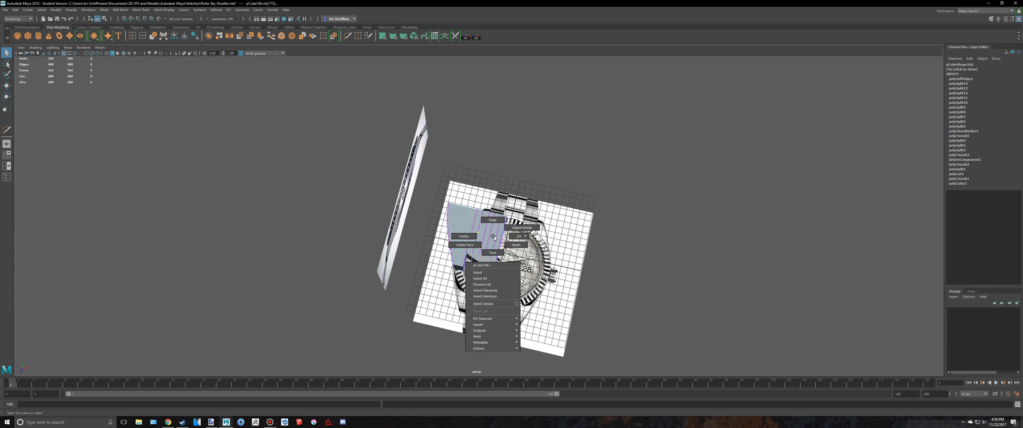
{"action": "left_click", "coordinate": [522, 228]}
{"action": "key", "text": "f"}
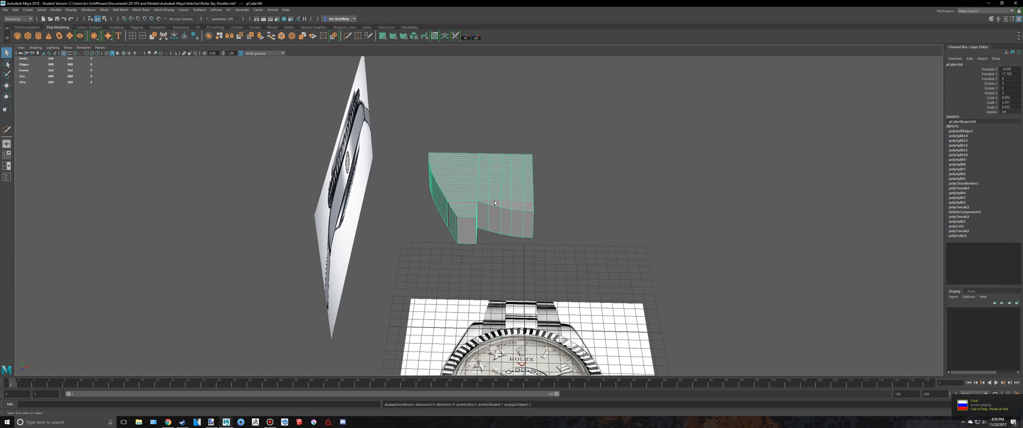
{"action": "scroll", "coordinate": [495, 203], "scroll_direction": "up", "scroll_amount": 5}
{"action": "left_click_drag", "start_coordinate": [495, 203], "coordinate": [411, 205], "text": "alt"}
{"action": "right_click_drag", "start_coordinate": [327, 185], "coordinate": [328, 204]}
{"action": "left_click", "coordinate": [328, 204]}
{"action": "key", "text": "space"}
{"action": "key", "text": "space"}
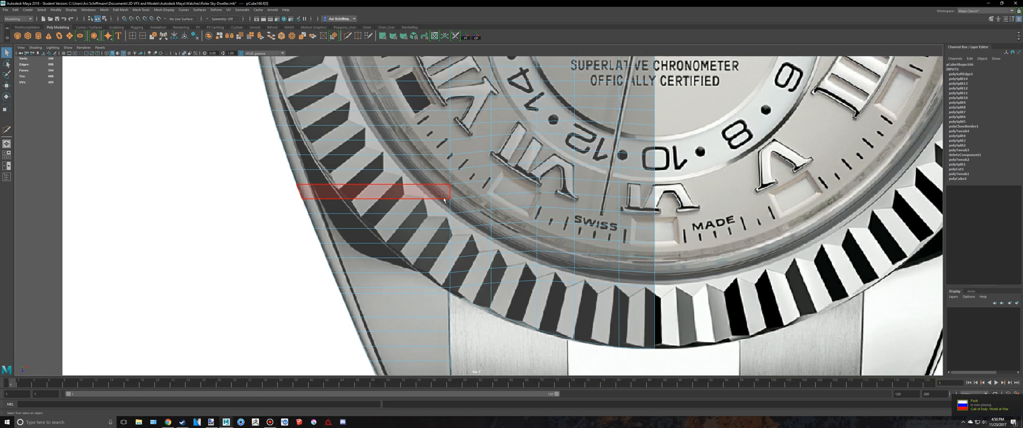
{"action": "key", "text": "f"}
{"action": "scroll", "coordinate": [471, 209], "scroll_direction": "down", "scroll_amount": 10}
{"action": "scroll", "coordinate": [499, 248], "scroll_direction": "up", "scroll_amount": 5}
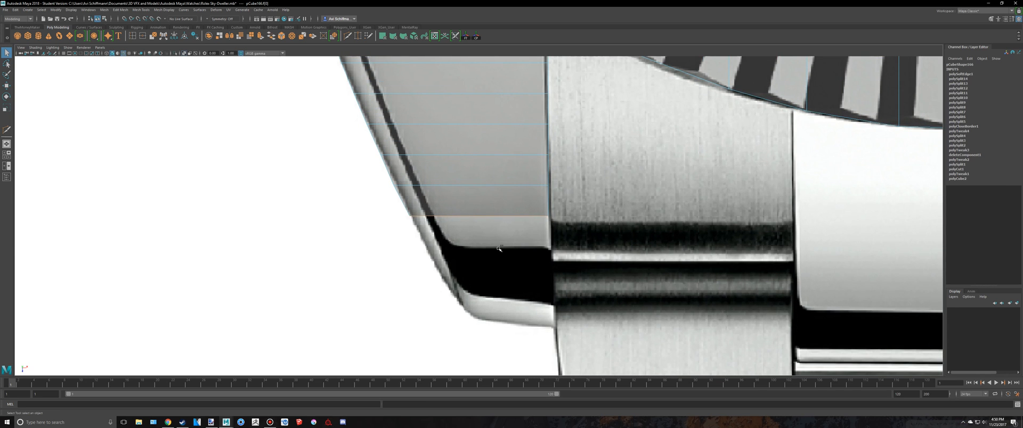
Step: Extrude the lug's end face downward and shift it sideways to align with the outer edge of the reference lug
{"action": "key", "text": "ctrl+e"}
{"action": "left_click_drag", "start_coordinate": [480, 255], "coordinate": [483, 310]}
{"action": "middle_click_drag", "start_coordinate": [507, 298], "coordinate": [491, 269], "text": "alt"}
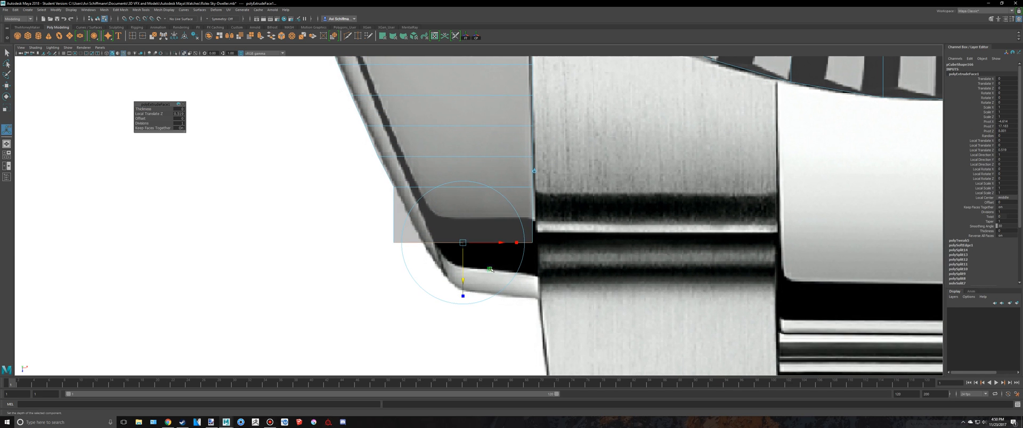
{"action": "left_click_drag", "start_coordinate": [491, 269], "coordinate": [497, 238]}
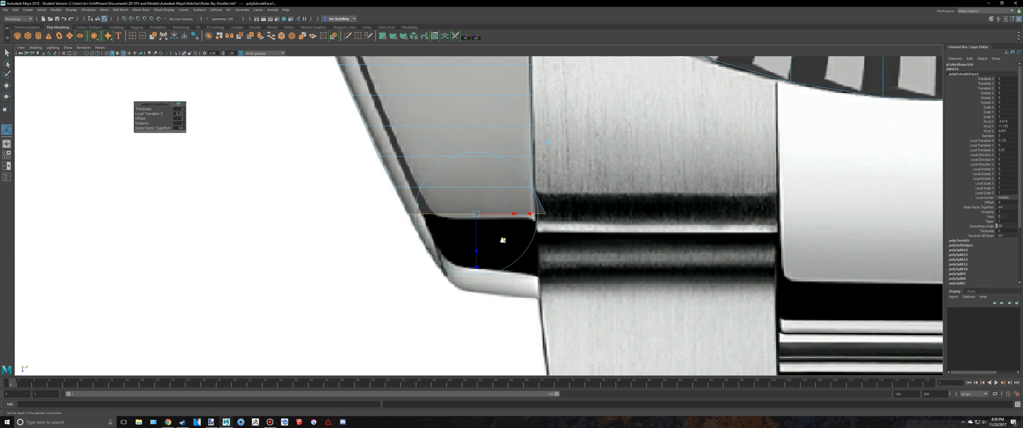
{"action": "scroll", "coordinate": [502, 241], "scroll_direction": "up", "scroll_amount": 4}
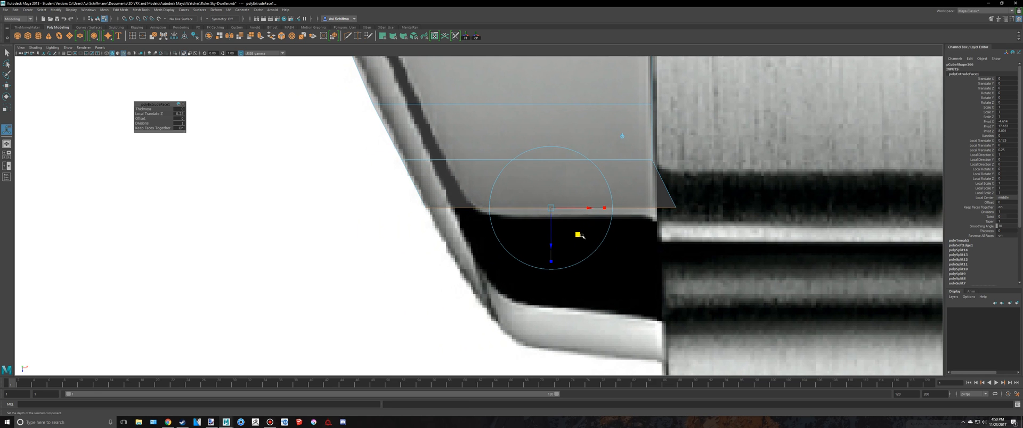
Step: Extrude the lug's end face in further successive segments, following the curved outer edge to the lug tip
{"action": "key", "text": "ctrl+e"}
{"action": "left_click_drag", "start_coordinate": [580, 235], "coordinate": [643, 342]}
{"action": "middle_click_drag", "start_coordinate": [644, 342], "coordinate": [586, 220], "text": "alt"}
{"action": "key", "text": "ctrl+e"}
{"action": "left_click_drag", "start_coordinate": [598, 230], "coordinate": [617, 249]}
{"action": "key", "text": "q"}
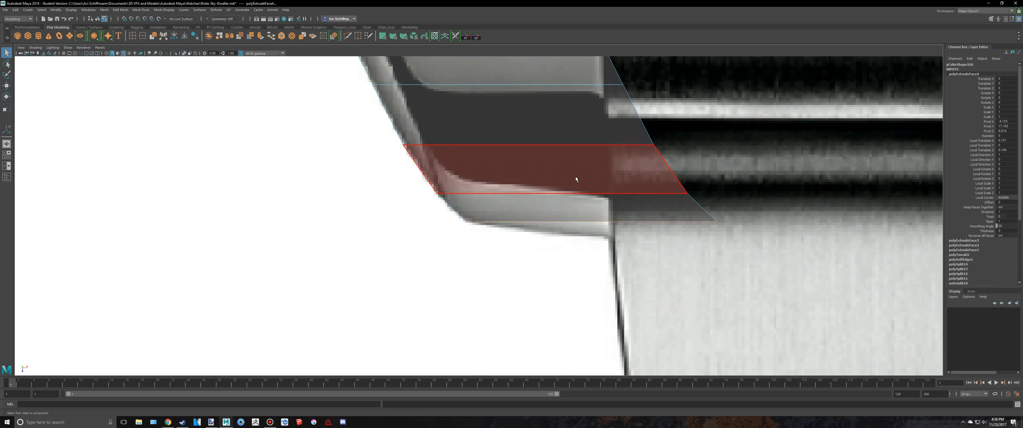
Step: In vertex mode, move the two lowest inner vertices of the extruded lug onto the reference lug's inner edge
{"action": "right_click_drag", "start_coordinate": [576, 178], "coordinate": [552, 177]}
{"action": "left_click_drag", "start_coordinate": [737, 255], "coordinate": [696, 209]}
{"action": "key", "text": "w"}
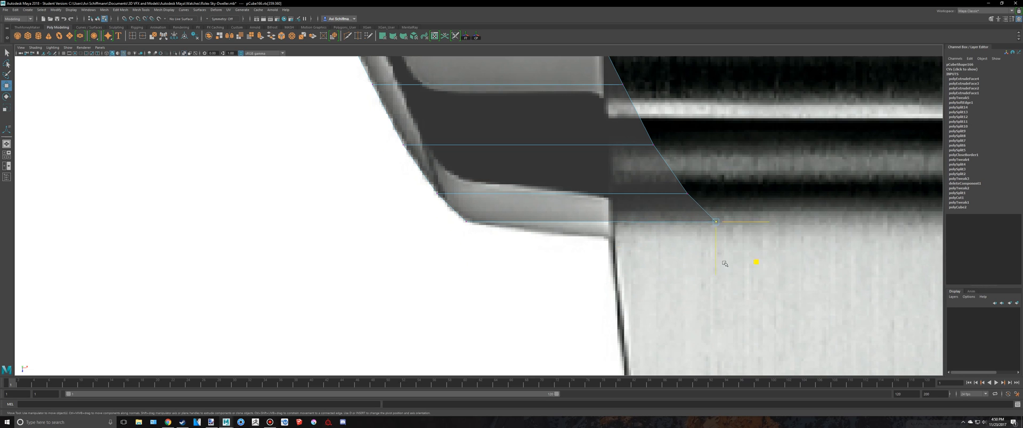
{"action": "middle_click_drag", "start_coordinate": [724, 264], "coordinate": [651, 276]}
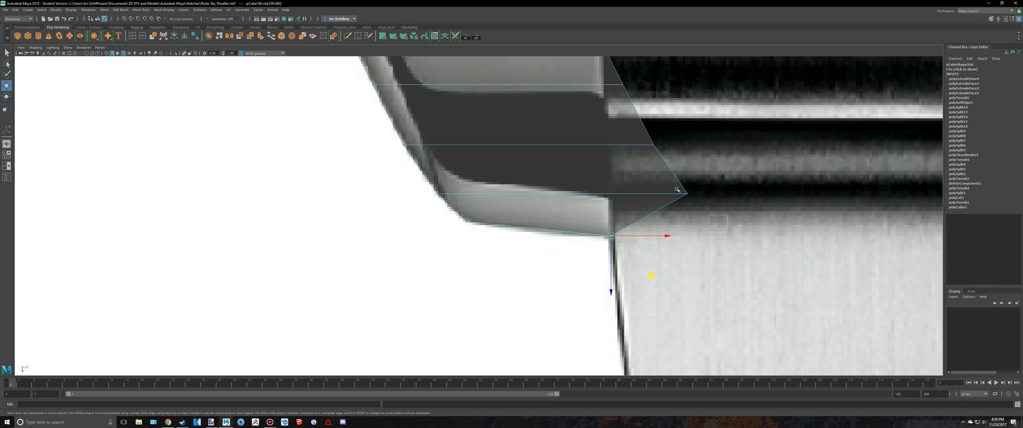
{"action": "left_click_drag", "start_coordinate": [666, 173], "coordinate": [720, 225]}
{"action": "middle_click_drag", "start_coordinate": [721, 234], "coordinate": [628, 316]}
Step: Pull the two remaining protruding inner vertices of the extruded lug back onto the reference's inner edge
{"action": "key", "text": "q"}
{"action": "left_click_drag", "start_coordinate": [618, 207], "coordinate": [663, 246]}
{"action": "scroll", "coordinate": [662, 246], "scroll_direction": "down", "scroll_amount": 10}
{"action": "scroll", "coordinate": [609, 238], "scroll_direction": "up", "scroll_amount": 9}
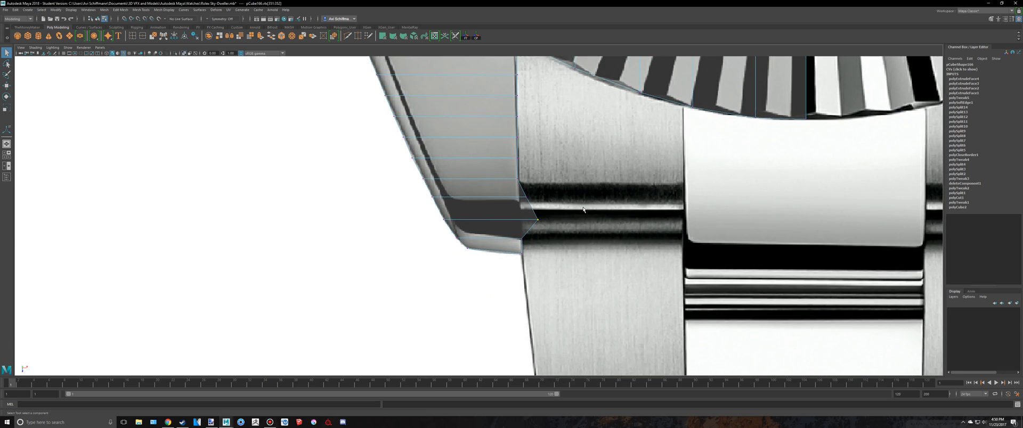
{"action": "key", "text": "w"}
{"action": "middle_click_drag", "start_coordinate": [660, 265], "coordinate": [622, 257]}
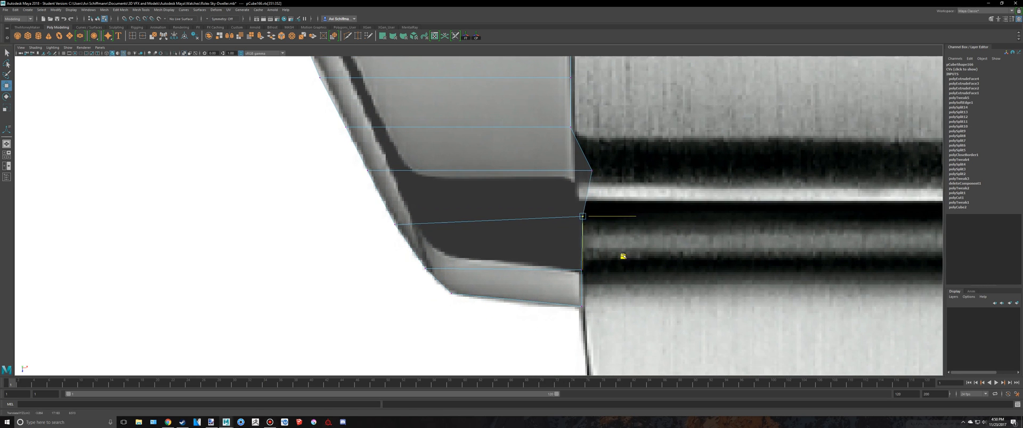
{"action": "key", "text": "q"}
{"action": "key", "text": "w"}
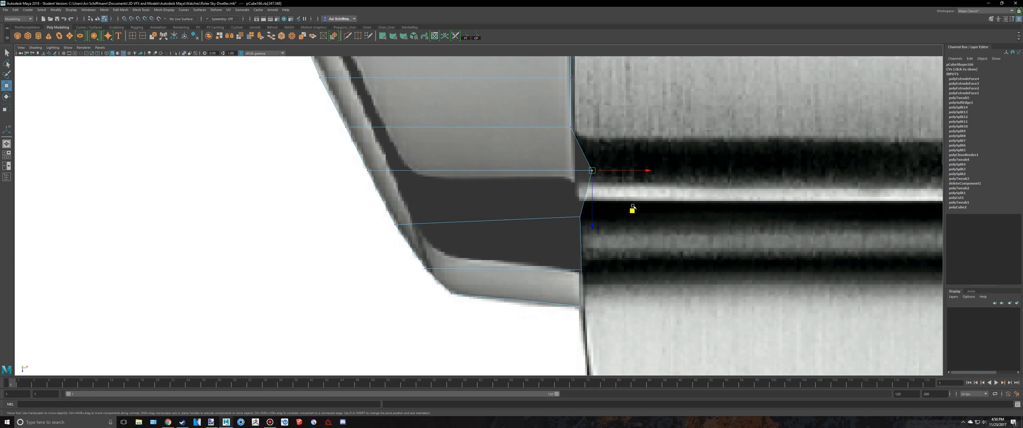
{"action": "left_click_drag", "start_coordinate": [633, 210], "coordinate": [616, 209]}
{"action": "middle_click_drag", "start_coordinate": [595, 186], "coordinate": [556, 251], "text": "alt"}
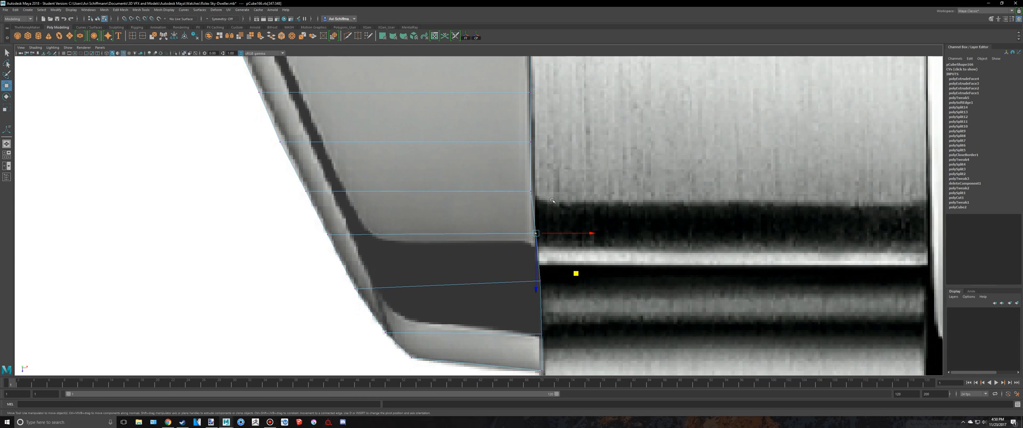
Step: Fine-tune the upper two inner vertices of the extruded section so they sit on the lug's inner edge line
{"action": "middle_click_drag", "start_coordinate": [577, 276], "coordinate": [573, 275]}
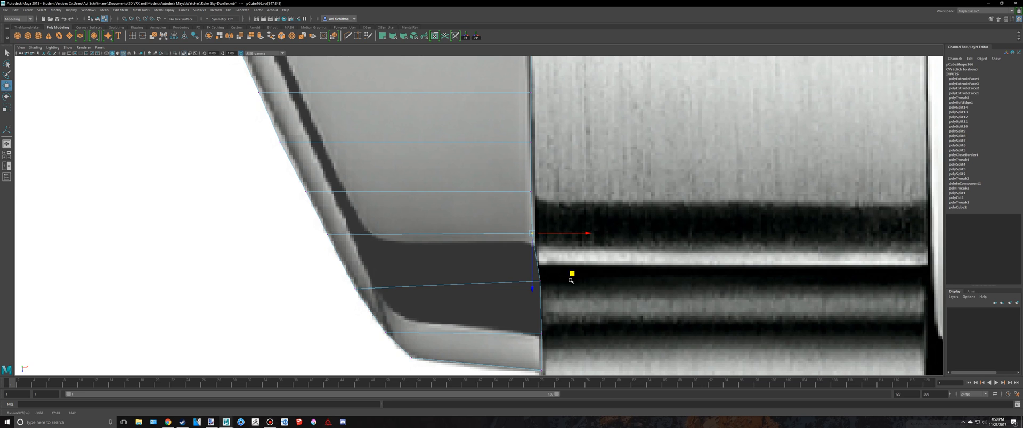
{"action": "left_click_drag", "start_coordinate": [553, 298], "coordinate": [530, 267]}
{"action": "key", "text": "w"}
{"action": "left_click_drag", "start_coordinate": [580, 322], "coordinate": [574, 320]}
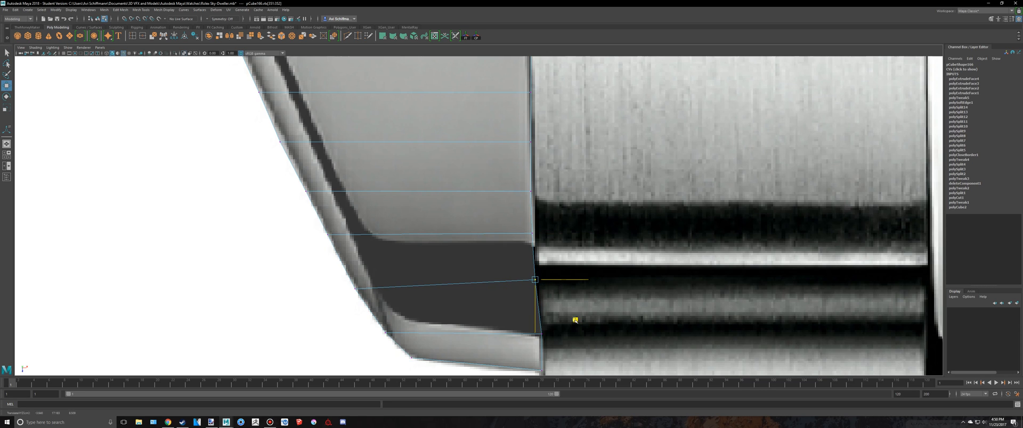
Step: Nudge the bottom two inner vertices at the lug tip inward to straighten the inner edge
{"action": "key", "text": "q"}
{"action": "left_click_drag", "start_coordinate": [560, 349], "coordinate": [529, 320]}
{"action": "key", "text": "w"}
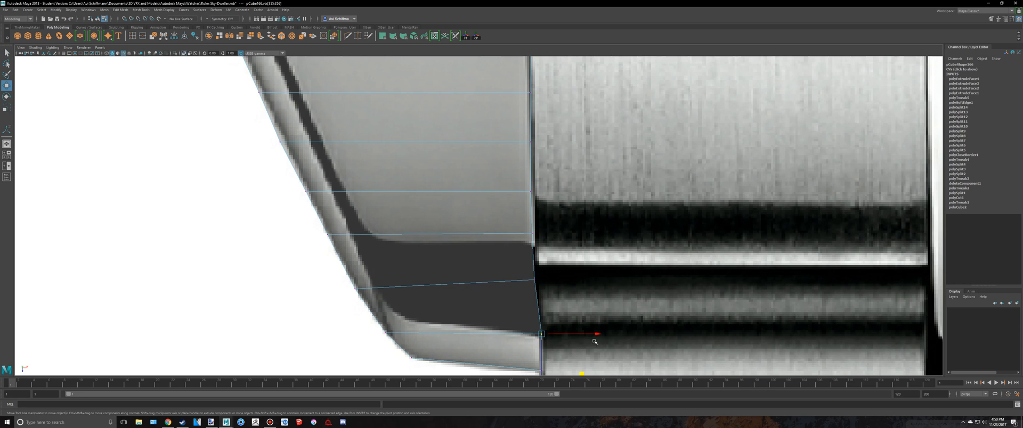
{"action": "left_click_drag", "start_coordinate": [595, 336], "coordinate": [591, 336]}
{"action": "middle_click_drag", "start_coordinate": [592, 337], "coordinate": [593, 267], "text": "alt"}
{"action": "key", "text": "q"}
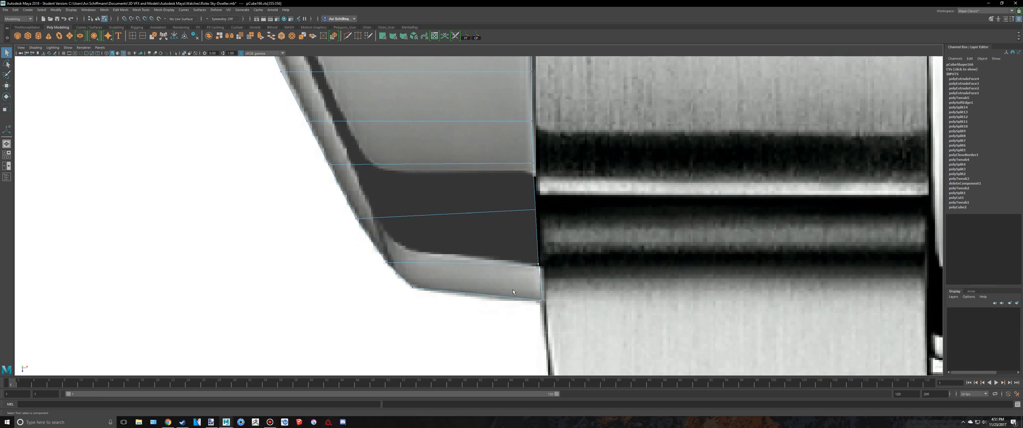
{"action": "left_click_drag", "start_coordinate": [575, 330], "coordinate": [525, 283]}
{"action": "key", "text": "w"}
{"action": "left_click_drag", "start_coordinate": [597, 302], "coordinate": [597, 302]}
{"action": "left_click_drag", "start_coordinate": [525, 257], "coordinate": [596, 281]}
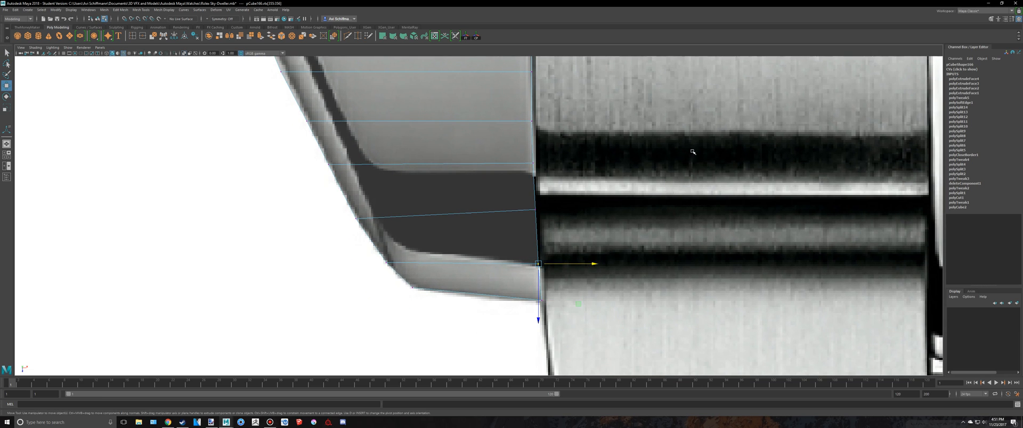
Step: Return the case part to object mode in the perspective view and deselect it
{"action": "key", "text": "space"}
{"action": "key", "text": "space"}
{"action": "scroll", "coordinate": [648, 173], "scroll_direction": "down", "scroll_amount": 4}
{"action": "left_click_drag", "start_coordinate": [497, 207], "coordinate": [522, 234], "text": "alt"}
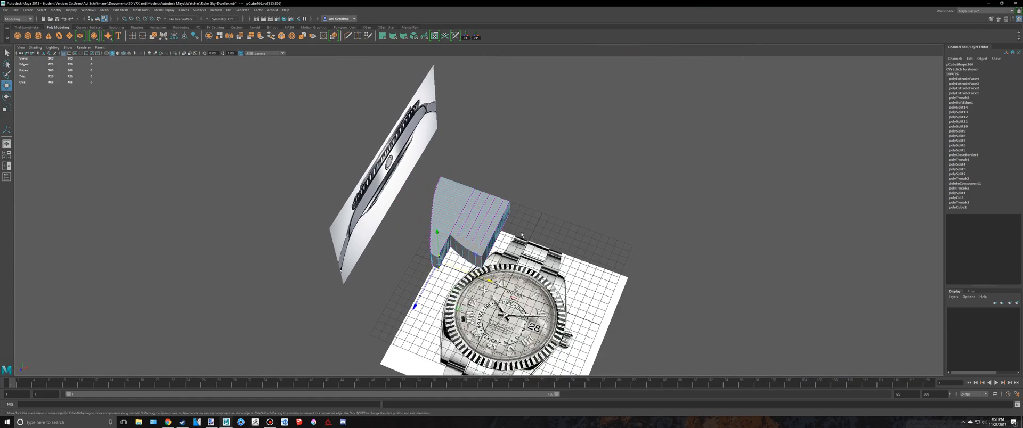
{"action": "scroll", "coordinate": [522, 234], "scroll_direction": "up", "scroll_amount": 3}
{"action": "key", "text": "q"}
{"action": "right_click_drag", "start_coordinate": [472, 217], "coordinate": [502, 207]}
{"action": "left_click", "coordinate": [594, 174]}
{"action": "scroll", "coordinate": [575, 184], "scroll_direction": "down", "scroll_amount": 3}
{"action": "left_click_drag", "start_coordinate": [569, 190], "coordinate": [508, 172], "text": "alt"}
Step: Switch to Chrome and open the rose-gold Sky-Dweller wrist photo from the image results as a lug reference
{"action": "key", "text": "alt+Tab"}
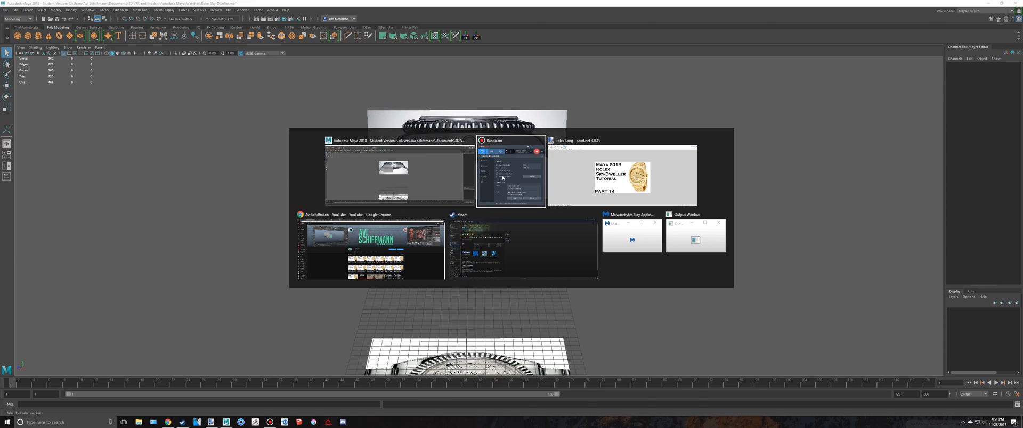
{"action": "left_click", "coordinate": [376, 243]}
{"action": "left_click", "coordinate": [821, 4]}
{"action": "left_click", "coordinate": [774, 4]}
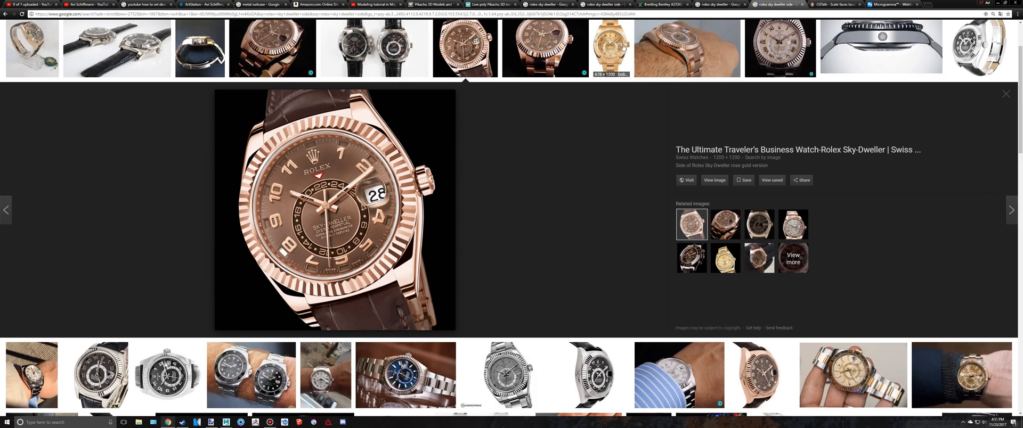
{"action": "scroll", "coordinate": [663, 177], "scroll_direction": "up", "scroll_amount": 3}
{"action": "left_click", "coordinate": [701, 136]}
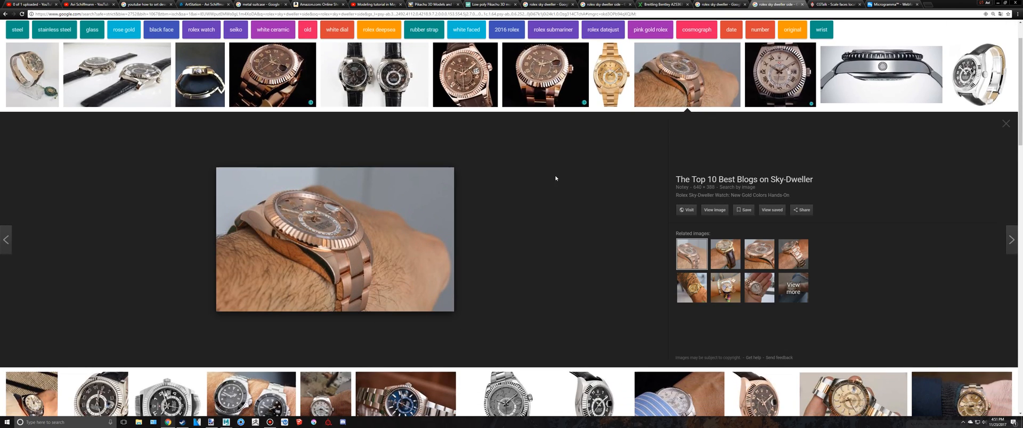
Step: Compare the case model in Maya's perspective and side views with the lug shape in Chrome's wrist photo
{"action": "key", "text": "alt+Tab"}
{"action": "left_click_drag", "start_coordinate": [583, 174], "coordinate": [653, 187], "text": "alt"}
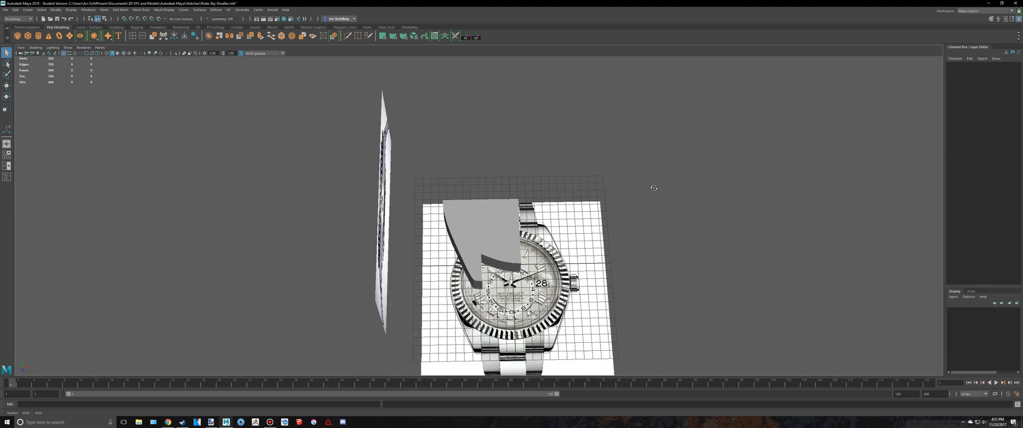
{"action": "key", "text": "alt+Tab"}
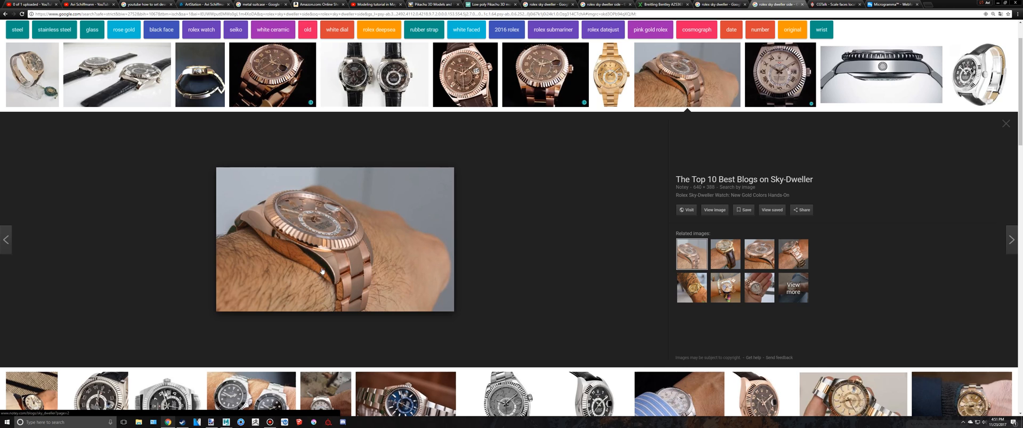
{"action": "key", "text": "alt+Tab"}
{"action": "left_click_drag", "start_coordinate": [539, 185], "coordinate": [458, 154], "text": "alt"}
{"action": "key", "text": "space"}
{"action": "key", "text": "space"}
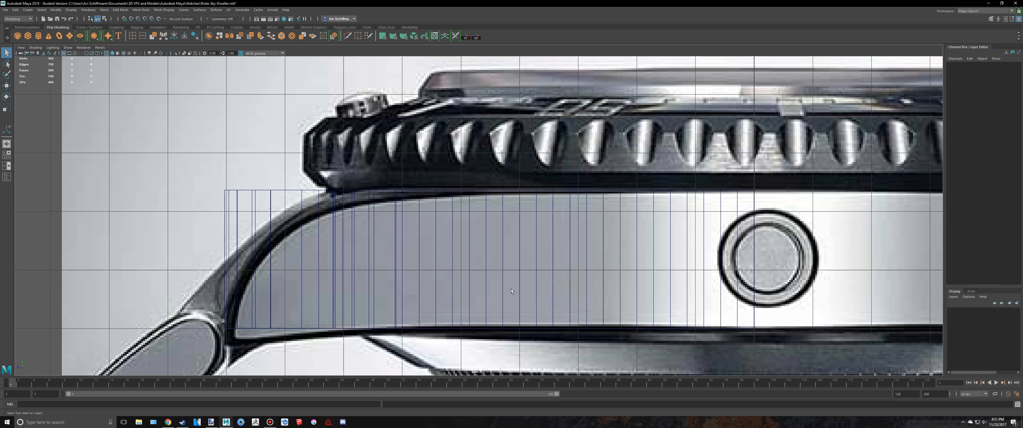
{"action": "left_click", "coordinate": [341, 226]}
{"action": "key", "text": "alt+Tab"}
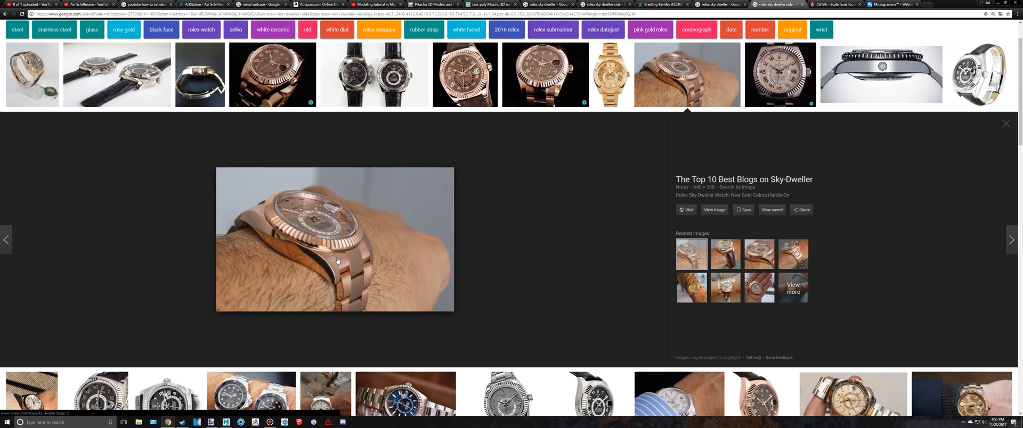
{"action": "key", "text": "alt+Tab"}
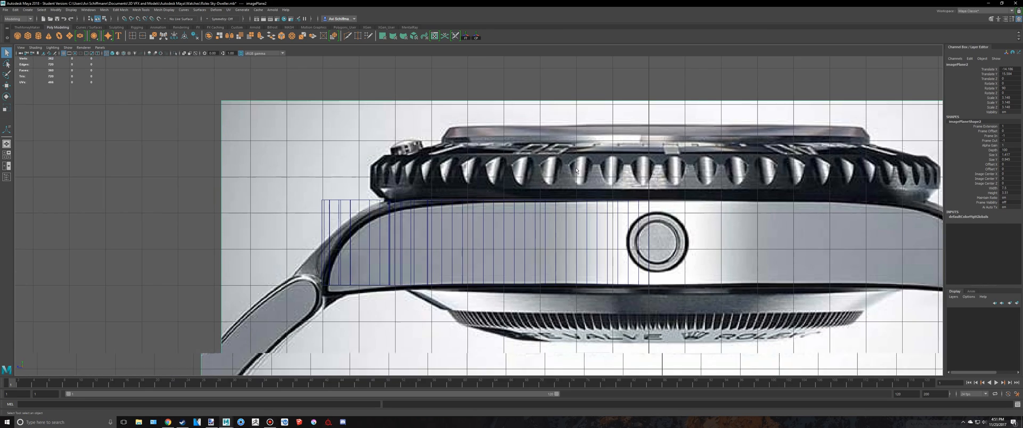
Step: Select the case part in the side view and switch it to vertex editing over the side reference image
{"action": "key", "text": "space"}
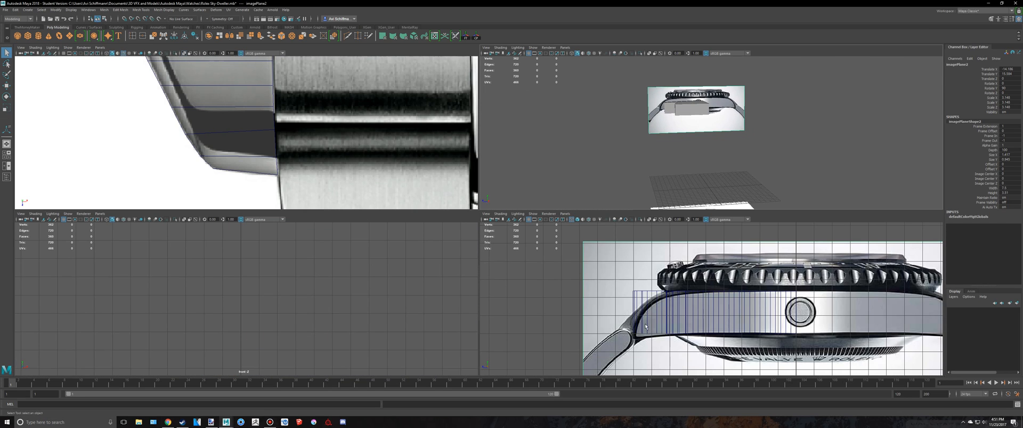
{"action": "key", "text": "space"}
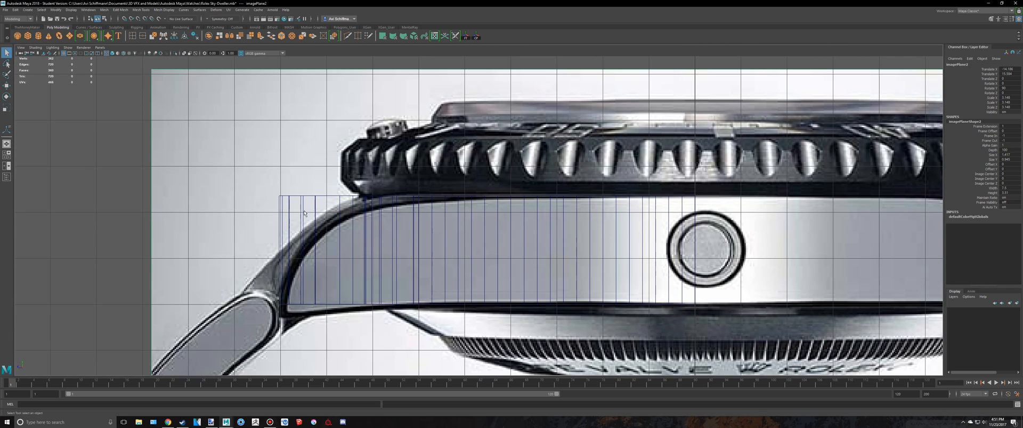
{"action": "left_click", "coordinate": [302, 212]}
{"action": "middle_click_drag", "start_coordinate": [294, 207], "coordinate": [418, 174], "text": "alt"}
{"action": "scroll", "coordinate": [382, 273], "scroll_direction": "up", "scroll_amount": 2}
{"action": "right_click", "coordinate": [382, 274]}
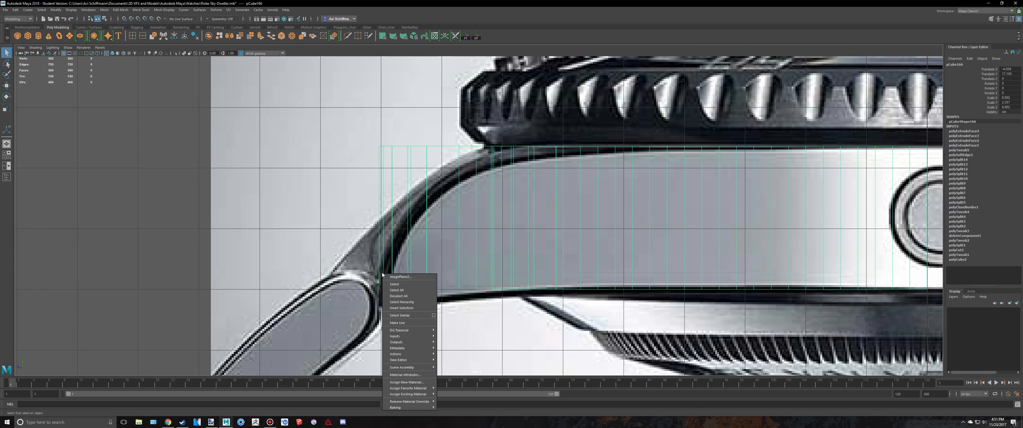
{"action": "right_click_drag", "start_coordinate": [382, 274], "coordinate": [371, 254]}
{"action": "left_click", "coordinate": [64, 53]}
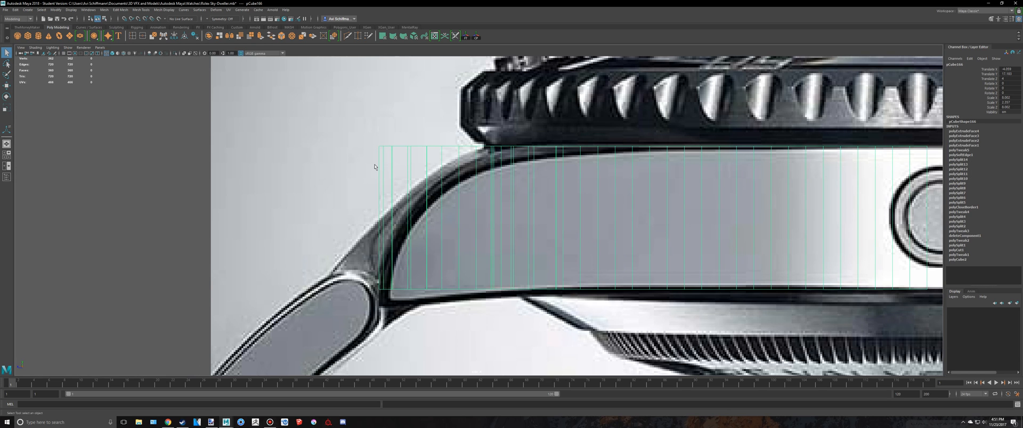
{"action": "right_click_drag", "start_coordinate": [493, 190], "coordinate": [464, 189]}
Step: Select the lower corner vertex at the lug tip and inspect it in the top, side and perspective views
{"action": "scroll", "coordinate": [419, 270], "scroll_direction": "up", "scroll_amount": 2}
{"action": "middle_click_drag", "start_coordinate": [409, 270], "coordinate": [457, 227], "text": "alt"}
{"action": "scroll", "coordinate": [414, 235], "scroll_direction": "up", "scroll_amount": 1}
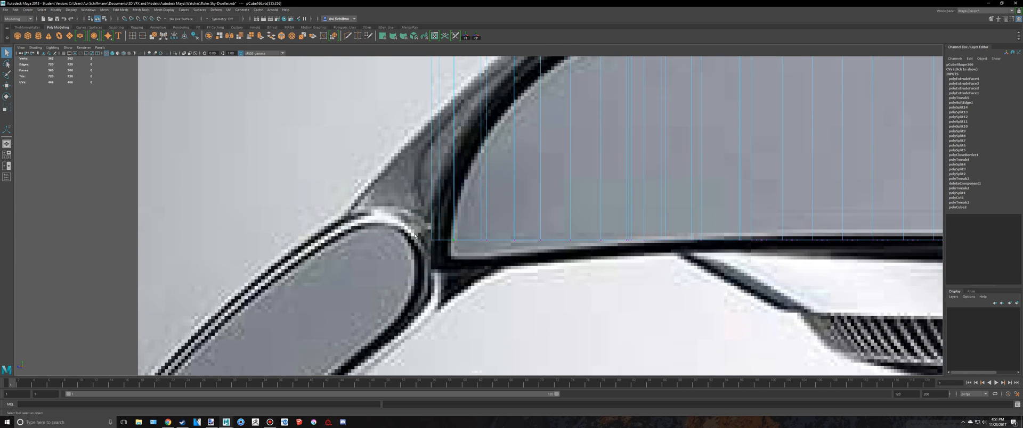
{"action": "left_click", "coordinate": [432, 255]}
{"action": "key", "text": "space"}
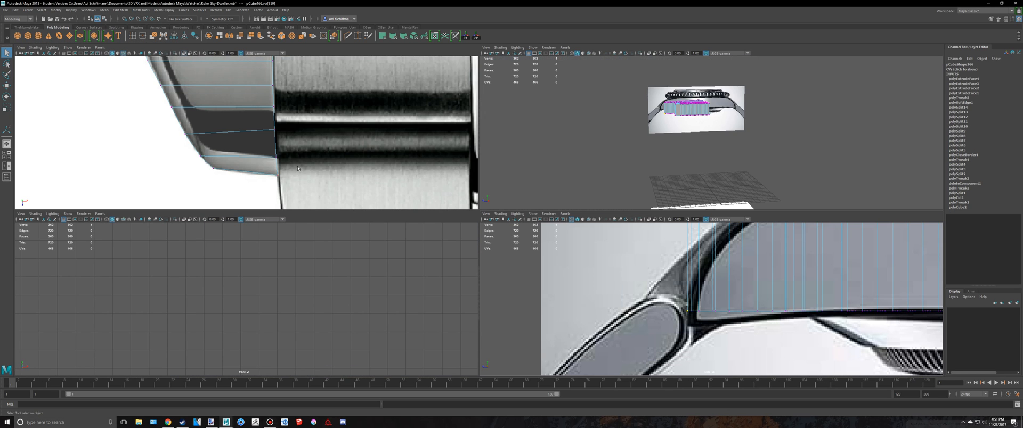
{"action": "scroll", "coordinate": [305, 182], "scroll_direction": "up", "scroll_amount": 4}
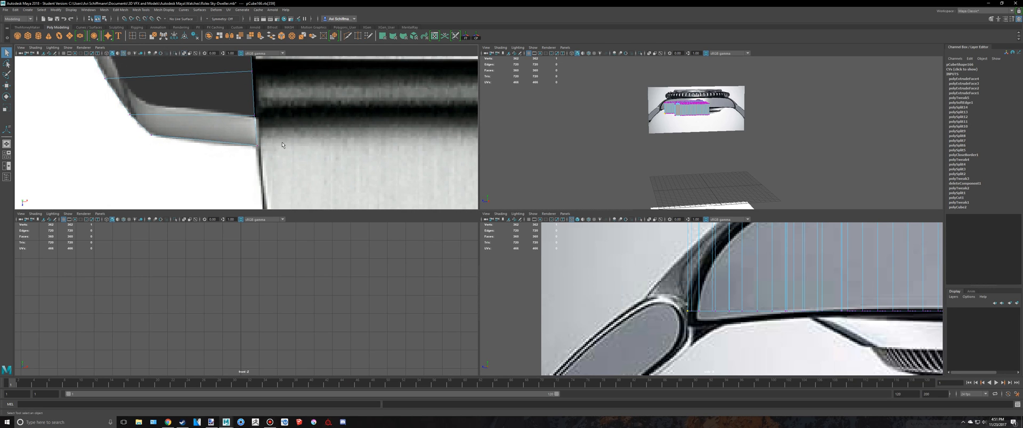
{"action": "key", "text": "w"}
{"action": "scroll", "coordinate": [269, 162], "scroll_direction": "up", "scroll_amount": 2}
{"action": "scroll", "coordinate": [269, 161], "scroll_direction": "up", "scroll_amount": 1}
{"action": "key", "text": "q"}
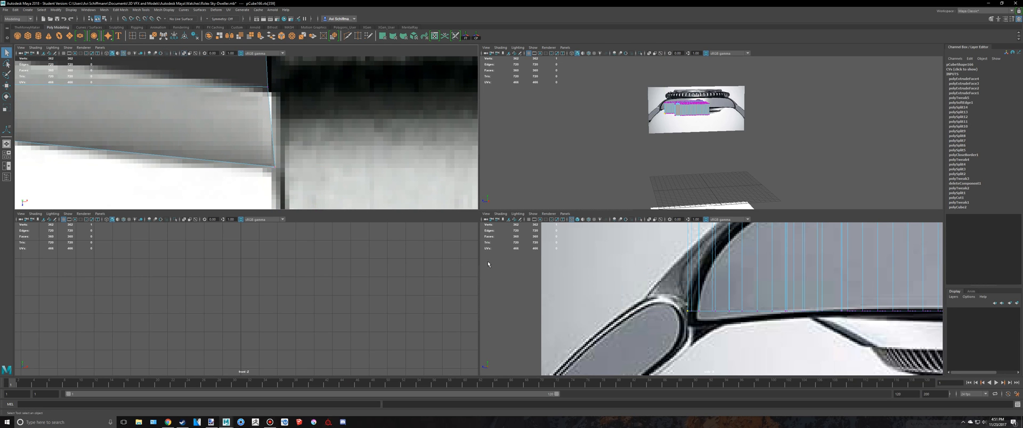
{"action": "key", "text": "w"}
{"action": "key", "text": "f"}
{"action": "scroll", "coordinate": [688, 154], "scroll_direction": "down", "scroll_amount": 4}
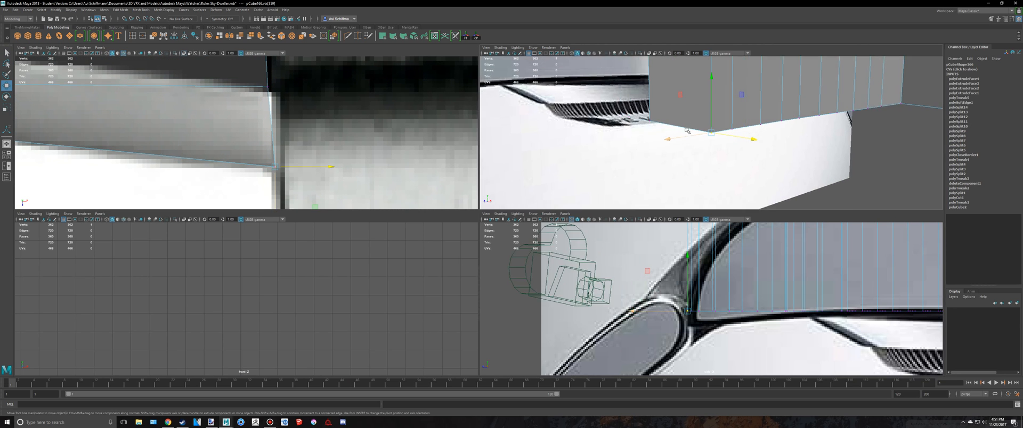
{"action": "left_click_drag", "start_coordinate": [694, 178], "coordinate": [712, 75], "text": "alt"}
{"action": "key", "text": "ctrl+z"}
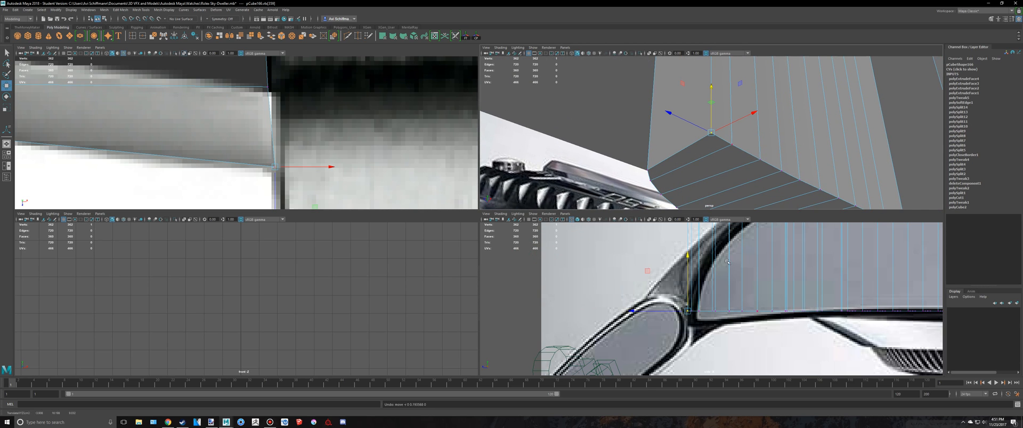
Step: Examine how the case's top edge follows the side reference from lug to crown, and check Chrome's wrist photo
{"action": "middle_click_drag", "start_coordinate": [704, 265], "coordinate": [692, 282], "text": "alt"}
{"action": "key", "text": "space"}
{"action": "scroll", "coordinate": [634, 278], "scroll_direction": "up", "scroll_amount": 2}
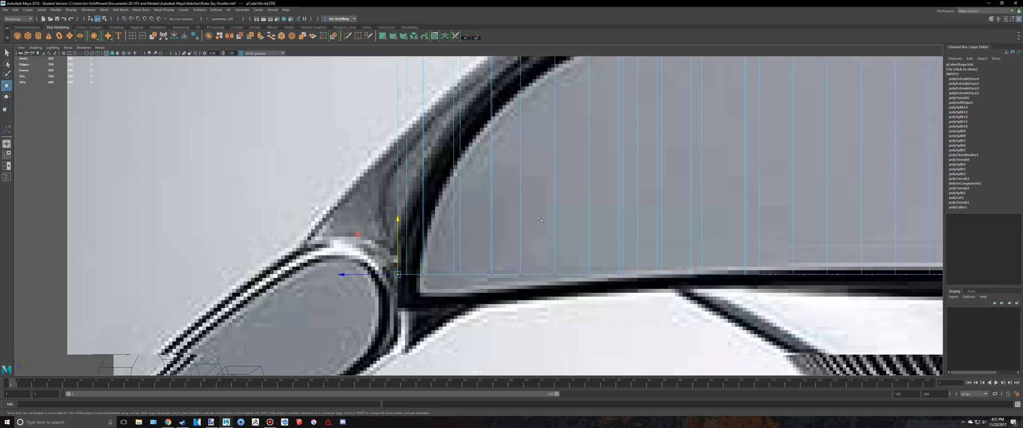
{"action": "middle_click_drag", "start_coordinate": [533, 69], "coordinate": [513, 239], "text": "alt"}
{"action": "scroll", "coordinate": [513, 238], "scroll_direction": "down", "scroll_amount": 5}
{"action": "scroll", "coordinate": [624, 202], "scroll_direction": "up", "scroll_amount": 3}
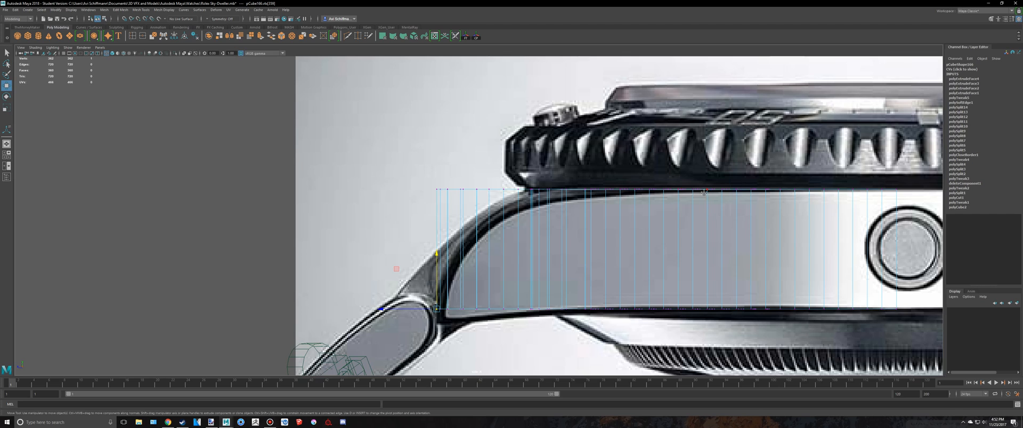
{"action": "scroll", "coordinate": [704, 193], "scroll_direction": "down", "scroll_amount": 4}
{"action": "scroll", "coordinate": [617, 186], "scroll_direction": "up", "scroll_amount": 6}
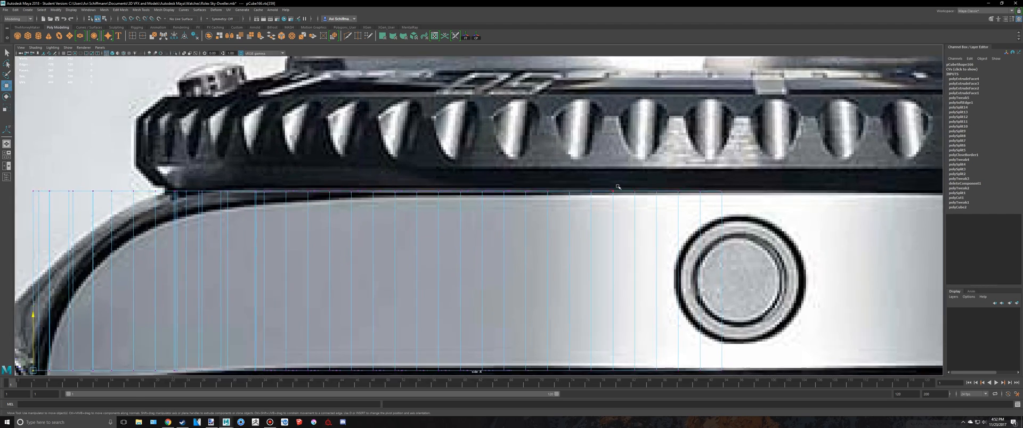
{"action": "scroll", "coordinate": [618, 187], "scroll_direction": "up", "scroll_amount": 2}
{"action": "scroll", "coordinate": [524, 185], "scroll_direction": "up", "scroll_amount": 2}
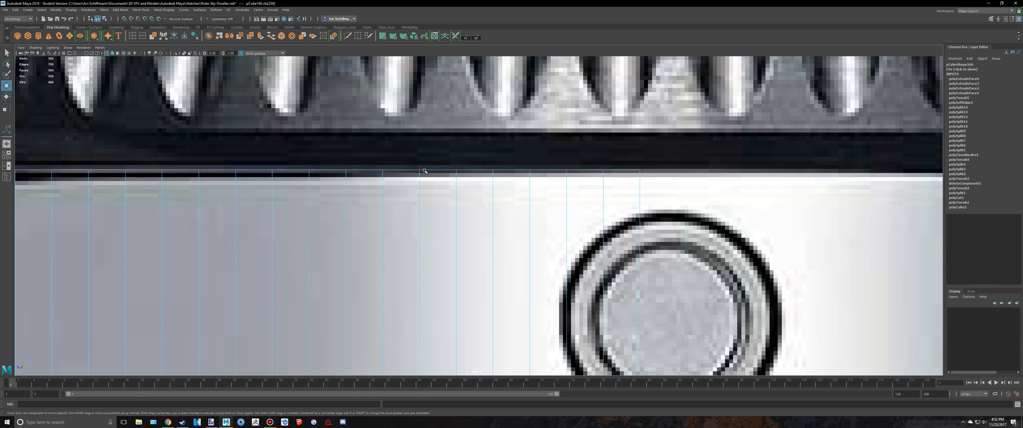
{"action": "key", "text": "alt+Tab"}
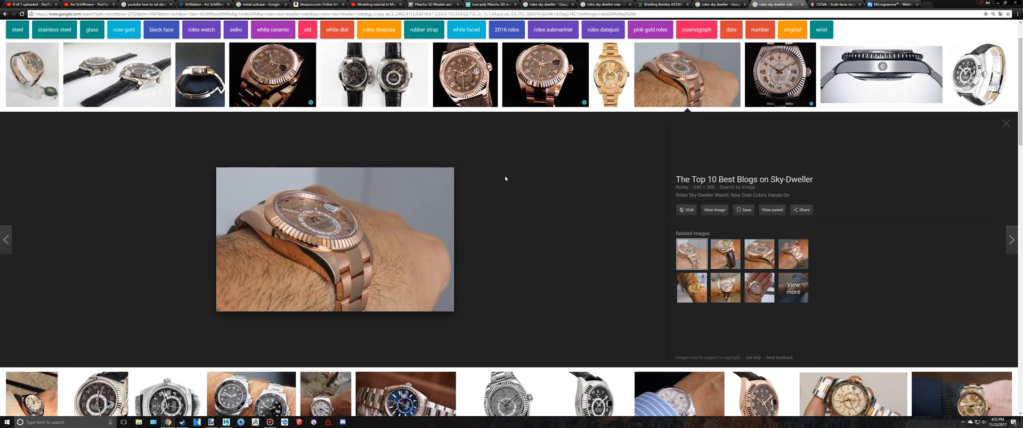
{"action": "key", "text": "alt+Tab"}
Step: Lower the first four top-edge vertices, from the end above the crown toward the lug, to follow the reference's case edge
{"action": "left_click_drag", "start_coordinate": [641, 181], "coordinate": [660, 212]}
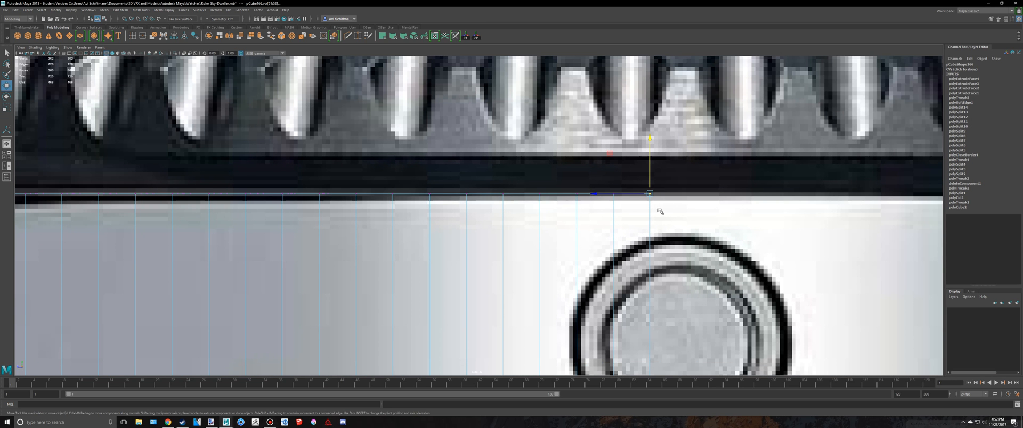
{"action": "left_click", "coordinate": [650, 140]}
{"action": "scroll", "coordinate": [657, 152], "scroll_direction": "up", "scroll_amount": 3}
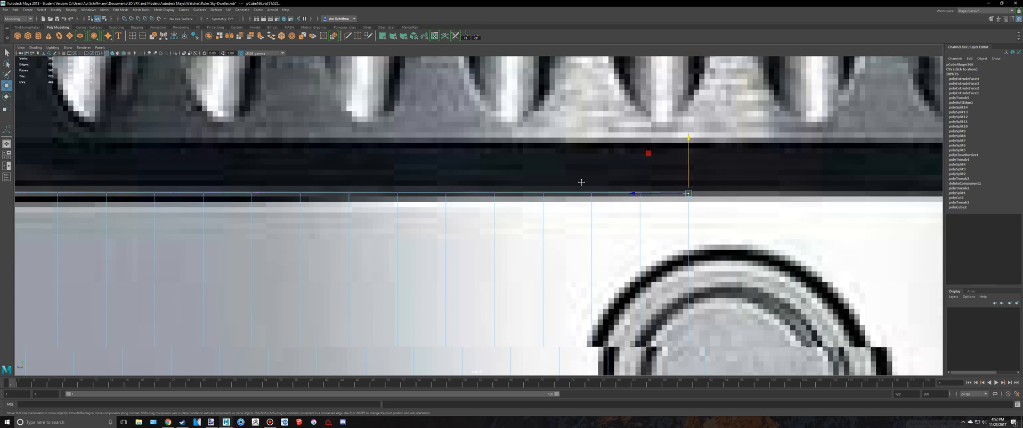
{"action": "left_click_drag", "start_coordinate": [503, 136], "coordinate": [520, 127]}
{"action": "key", "text": "q"}
{"action": "key", "text": "w"}
{"action": "left_click_drag", "start_coordinate": [457, 124], "coordinate": [457, 125]}
{"action": "key", "text": "q"}
{"action": "key", "text": "w"}
{"action": "left_click_drag", "start_coordinate": [394, 124], "coordinate": [394, 124]}
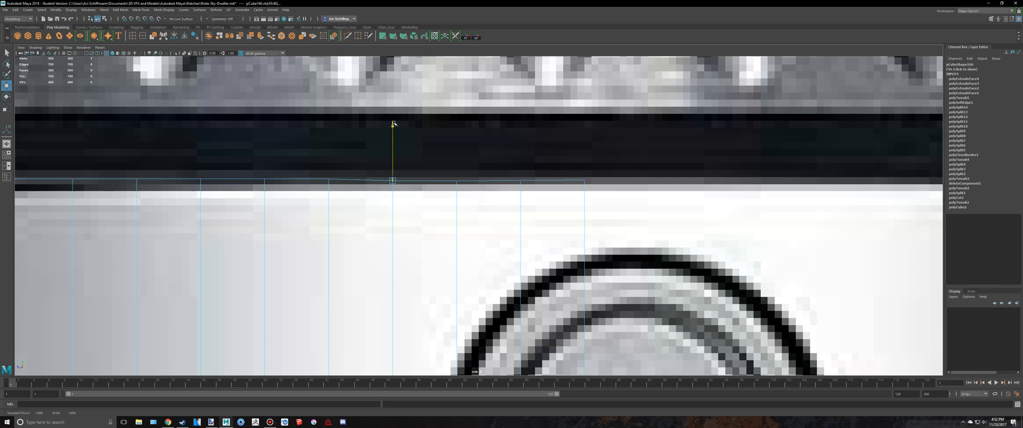
Step: Lower the fifth and sixth top-edge vertices, counted from the crown end, in line with the ones already adjusted
{"action": "key", "text": "q"}
{"action": "key", "text": "w"}
{"action": "left_click_drag", "start_coordinate": [351, 189], "coordinate": [329, 125]}
{"action": "middle_click_drag", "start_coordinate": [294, 158], "coordinate": [384, 151], "text": "alt"}
{"action": "key", "text": "q"}
{"action": "left_click_drag", "start_coordinate": [345, 151], "coordinate": [372, 203]}
{"action": "key", "text": "w"}
{"action": "left_click_drag", "start_coordinate": [355, 118], "coordinate": [354, 120]}
{"action": "key", "text": "q"}
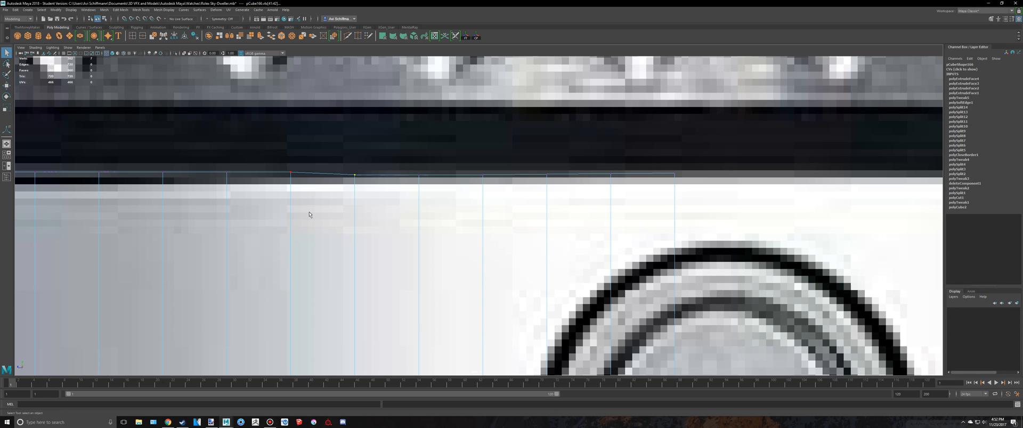
Step: Lower the seventh top-edge vertex from the crown end slightly onto the reference's case edge
{"action": "left_click_drag", "start_coordinate": [250, 117], "coordinate": [251, 118]}
{"action": "middle_click_drag", "start_coordinate": [316, 134], "coordinate": [447, 164], "text": "alt"}
{"action": "scroll", "coordinate": [447, 164], "scroll_direction": "up", "scroll_amount": 2}
{"action": "key", "text": "w"}
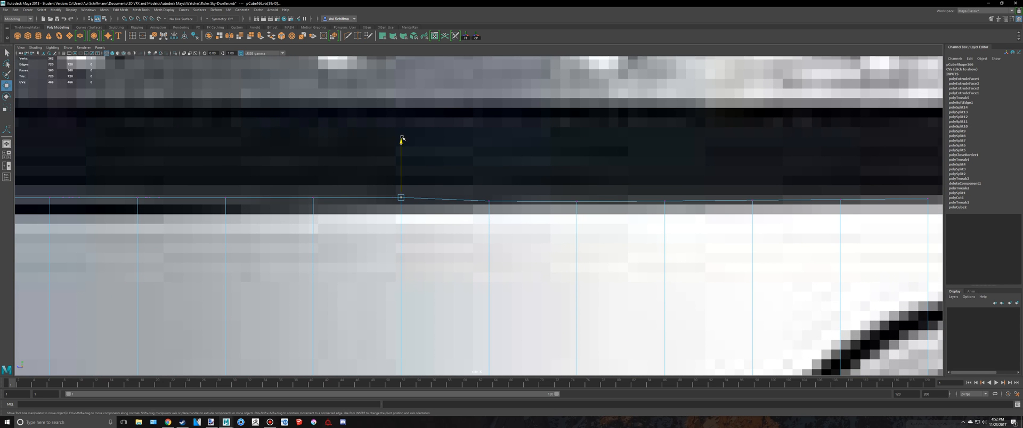
{"action": "left_click_drag", "start_coordinate": [402, 138], "coordinate": [403, 144]}
{"action": "middle_click_drag", "start_coordinate": [403, 141], "coordinate": [469, 168], "text": "alt"}
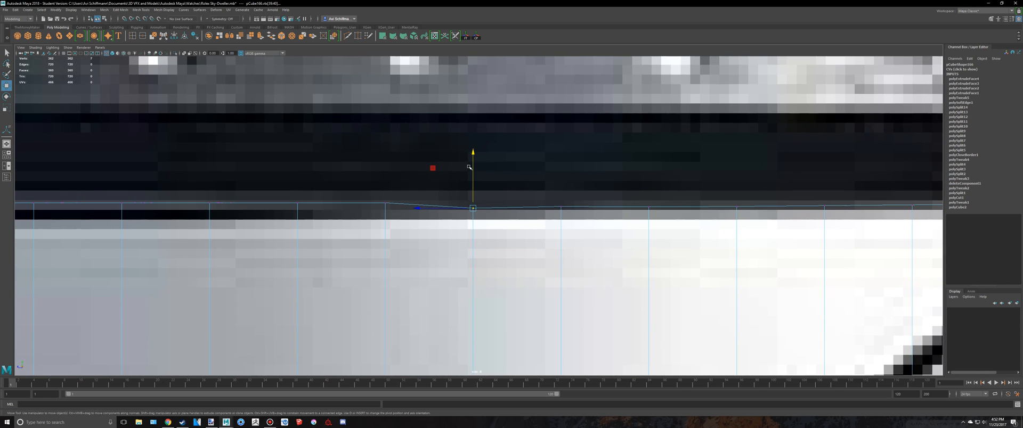
{"action": "left_click_drag", "start_coordinate": [471, 157], "coordinate": [471, 157]}
Step: Lower the eighth and ninth top-edge vertices from the crown end to continue the edge toward the lug
{"action": "key", "text": "q"}
{"action": "key", "text": "w"}
{"action": "left_click_drag", "start_coordinate": [401, 220], "coordinate": [384, 154]}
{"action": "middle_click_drag", "start_coordinate": [346, 168], "coordinate": [442, 170], "text": "alt"}
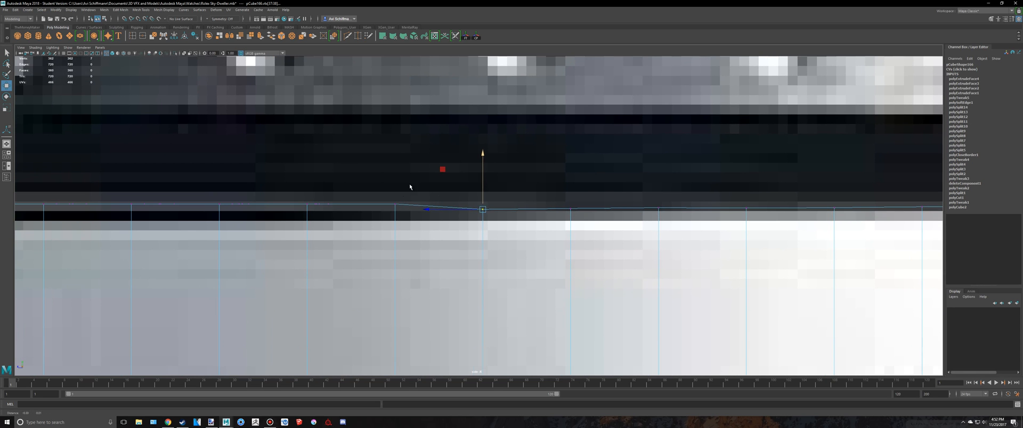
{"action": "key", "text": "q"}
{"action": "left_click_drag", "start_coordinate": [382, 177], "coordinate": [432, 238]}
{"action": "key", "text": "w"}
{"action": "left_click_drag", "start_coordinate": [395, 149], "coordinate": [395, 153]}
{"action": "middle_click_drag", "start_coordinate": [355, 168], "coordinate": [459, 172], "text": "alt"}
Step: Check the next top-edge vertex group in the perspective view and lower it to the reference's bright case surface
{"action": "key", "text": "q"}
{"action": "scroll", "coordinate": [365, 181], "scroll_direction": "up", "scroll_amount": 2}
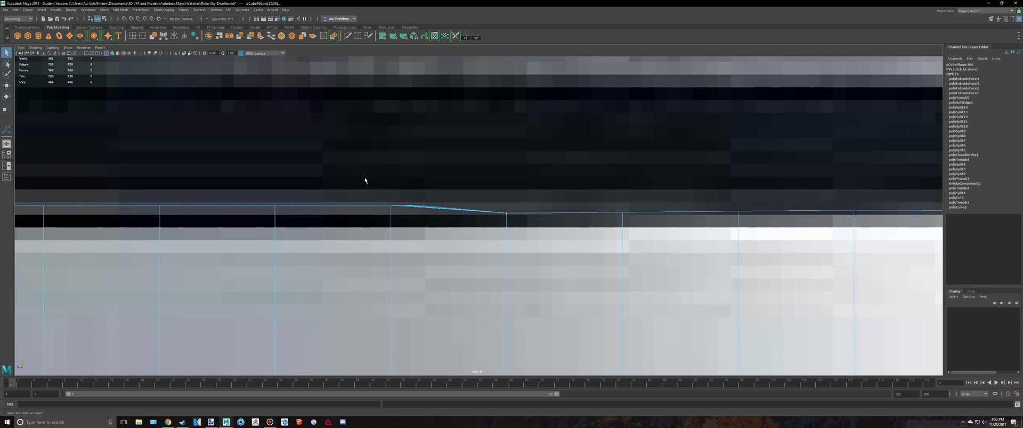
{"action": "key", "text": "space"}
{"action": "left_click_drag", "start_coordinate": [655, 141], "coordinate": [739, 150], "text": "alt"}
{"action": "scroll", "coordinate": [686, 157], "scroll_direction": "up", "scroll_amount": 5}
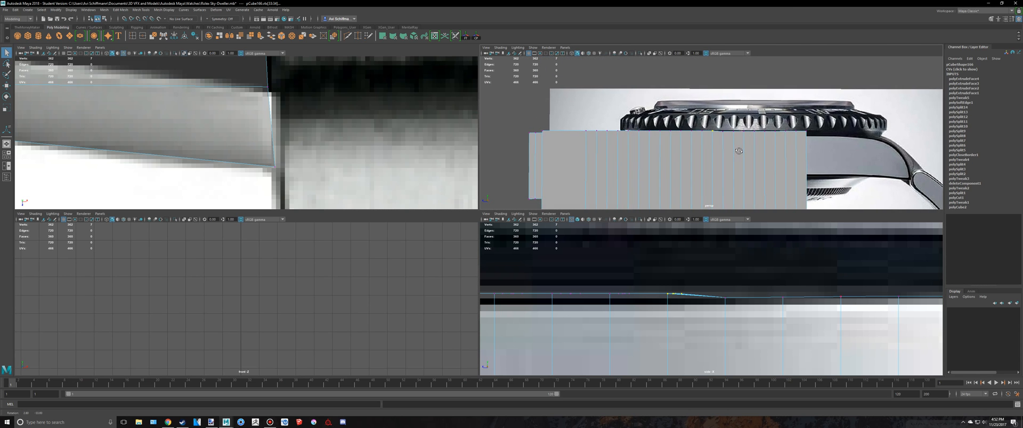
{"action": "key", "text": "space"}
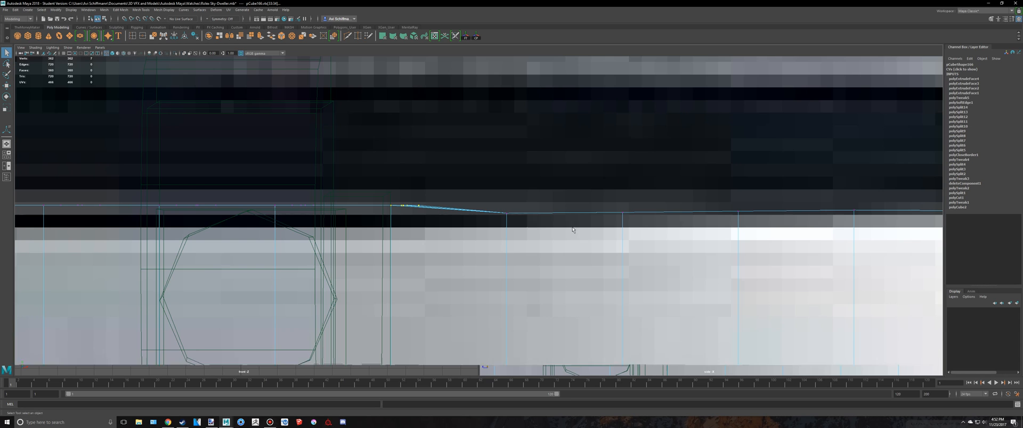
{"action": "key", "text": "w"}
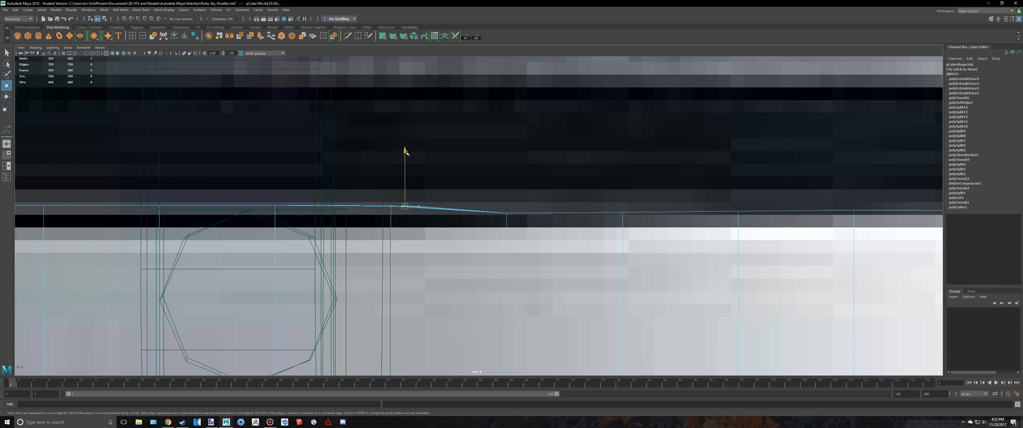
{"action": "left_click_drag", "start_coordinate": [406, 153], "coordinate": [405, 171]}
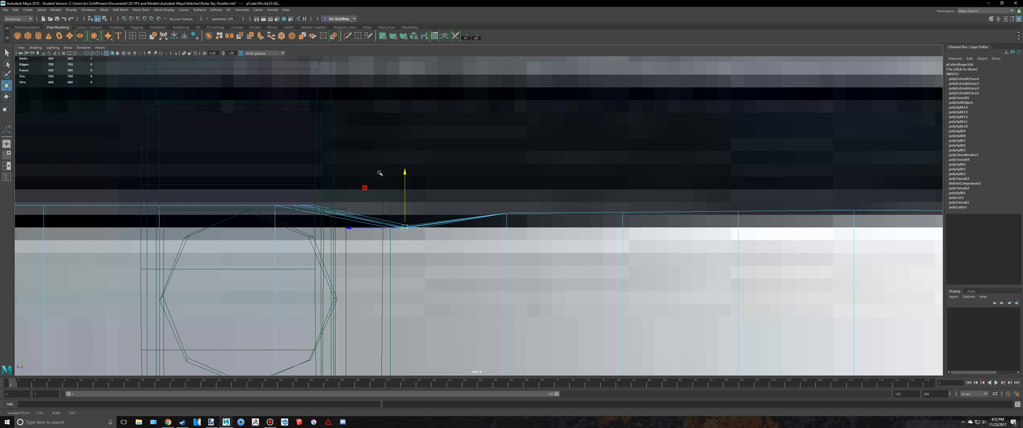
Step: Lower the next two top-edge vertex groups toward the lug to the upper boundary of the reference's bright case surface
{"action": "middle_click_drag", "start_coordinate": [273, 186], "coordinate": [359, 189], "text": "alt"}
{"action": "left_click_drag", "start_coordinate": [413, 238], "coordinate": [411, 236]}
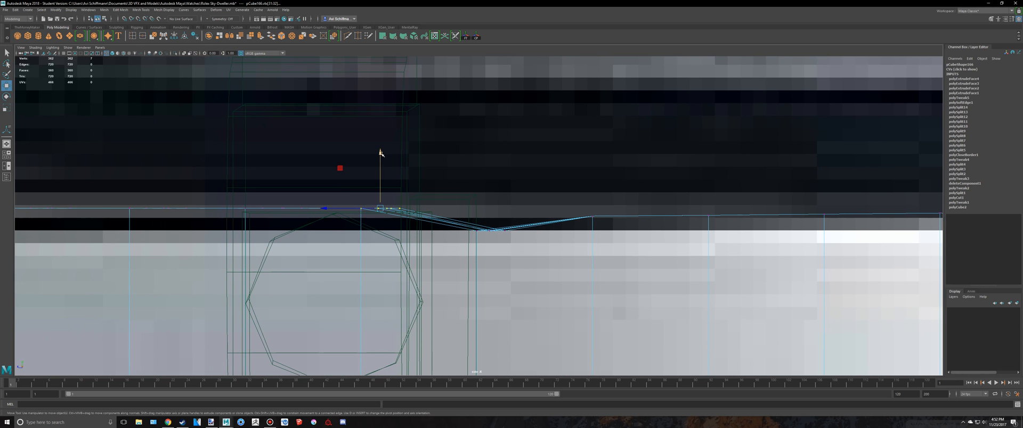
{"action": "left_click_drag", "start_coordinate": [381, 153], "coordinate": [381, 175]}
{"action": "middle_click_drag", "start_coordinate": [270, 168], "coordinate": [414, 175], "text": "alt"}
{"action": "left_click_drag", "start_coordinate": [352, 184], "coordinate": [465, 238]}
{"action": "scroll", "coordinate": [405, 169], "scroll_direction": "up", "scroll_amount": 2}
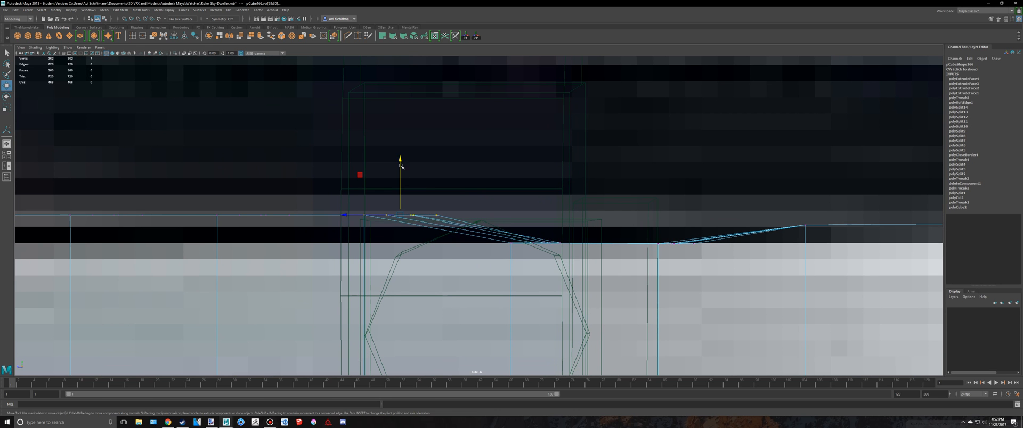
{"action": "left_click_drag", "start_coordinate": [401, 167], "coordinate": [396, 184]}
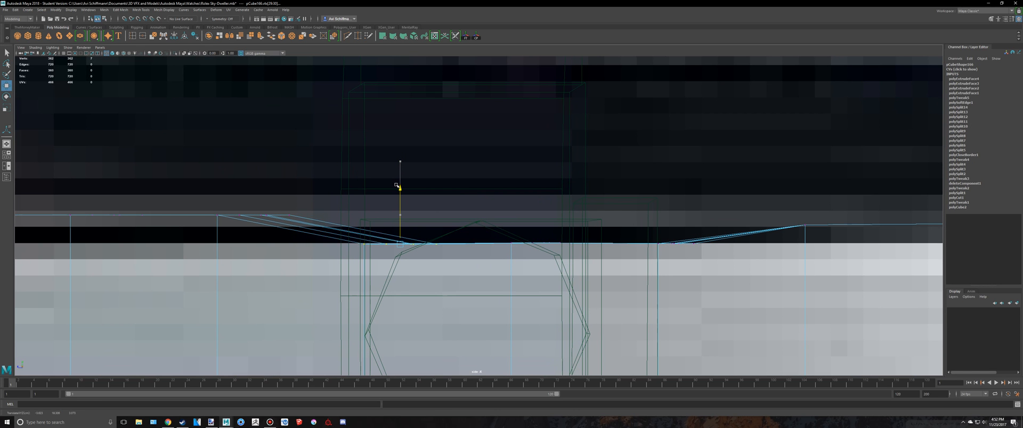
Step: Raise the tenth and eleventh top-edge vertex groups from the crown end so the edge slopes gradually toward the lug
{"action": "key", "text": "space"}
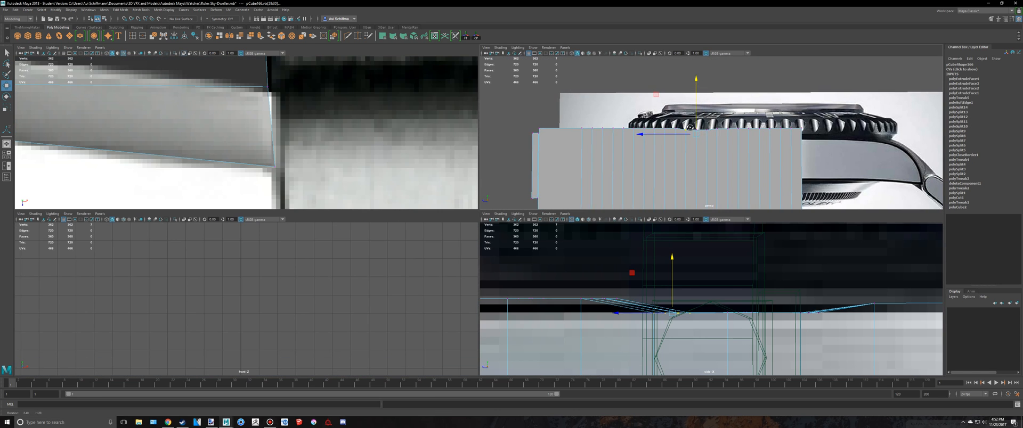
{"action": "key", "text": "space"}
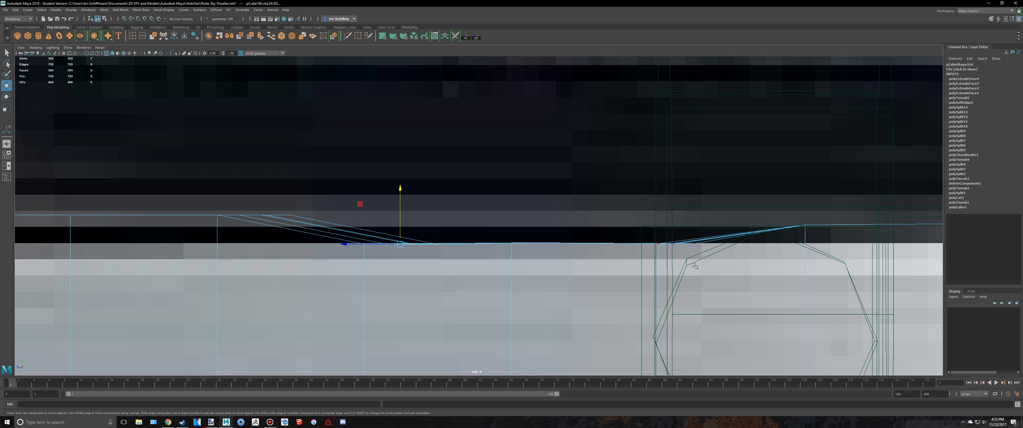
{"action": "left_click_drag", "start_coordinate": [634, 215], "coordinate": [642, 218]}
{"action": "left_click_drag", "start_coordinate": [676, 189], "coordinate": [677, 175]}
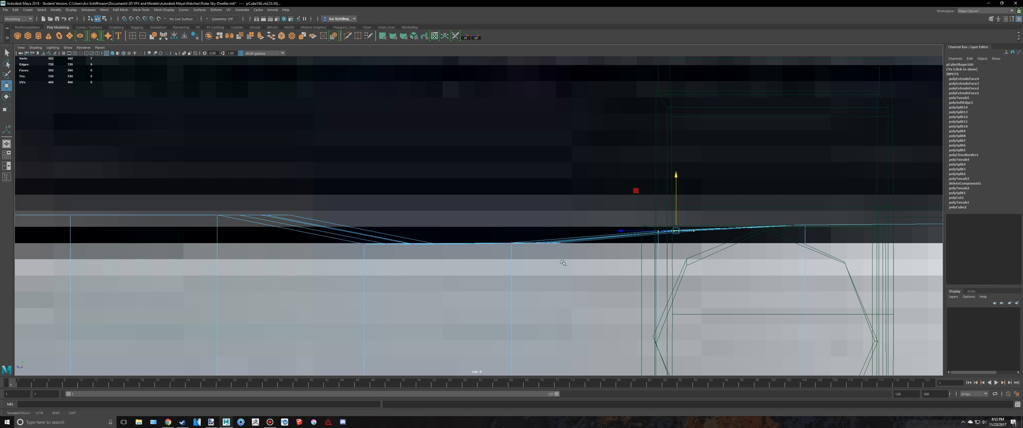
{"action": "left_click", "coordinate": [535, 239]}
{"action": "left_click_drag", "start_coordinate": [536, 187], "coordinate": [538, 181]}
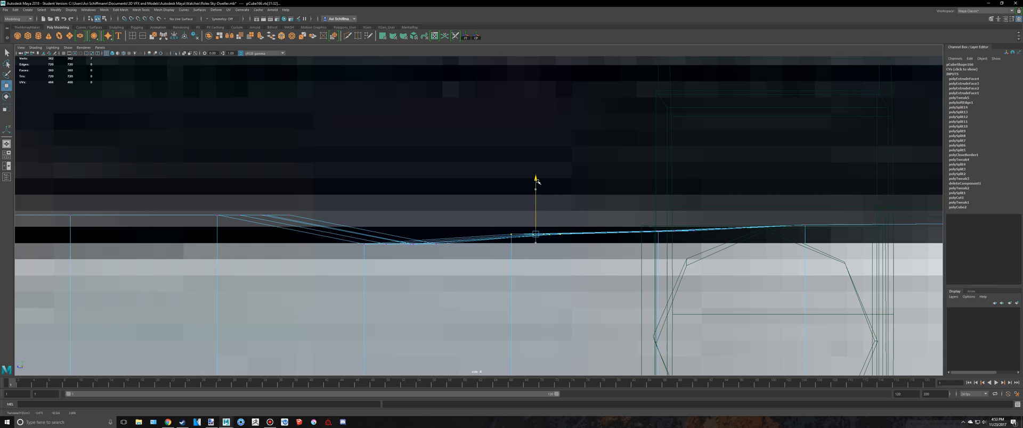
Step: Raise the dipped top-edge vertex group to line up with the slope and lower the next group toward the lug
{"action": "middle_click_drag", "start_coordinate": [449, 232], "coordinate": [491, 224], "text": "alt"}
{"action": "scroll", "coordinate": [491, 223], "scroll_direction": "up", "scroll_amount": 1}
{"action": "left_click_drag", "start_coordinate": [502, 252], "coordinate": [386, 228]}
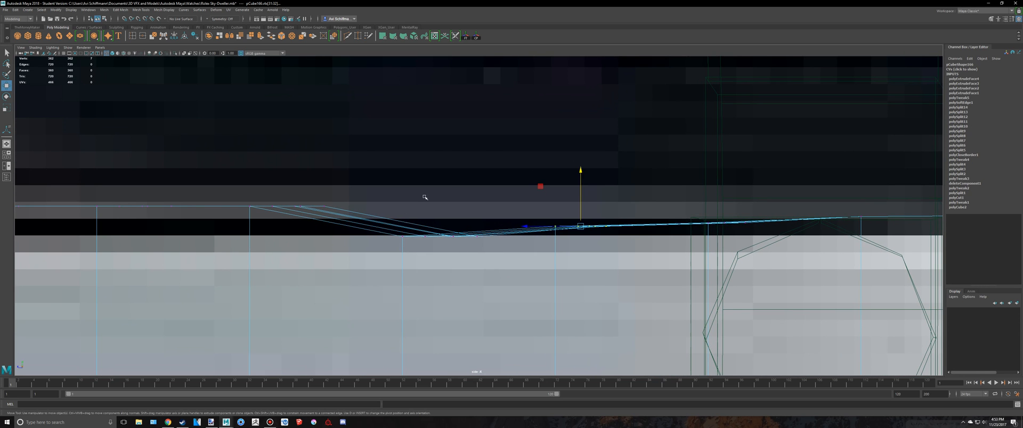
{"action": "left_click_drag", "start_coordinate": [441, 184], "coordinate": [442, 177]}
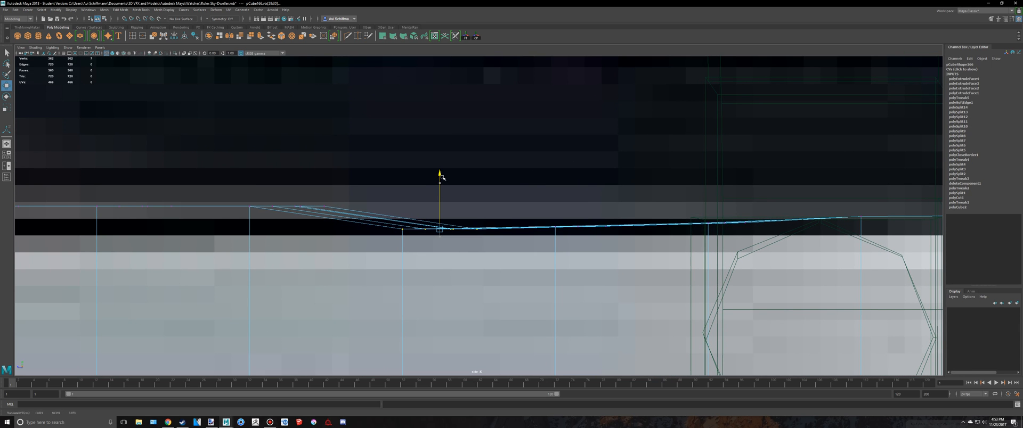
{"action": "left_click_drag", "start_coordinate": [442, 178], "coordinate": [442, 177]}
{"action": "middle_click_drag", "start_coordinate": [224, 172], "coordinate": [340, 176], "text": "alt"}
{"action": "left_click_drag", "start_coordinate": [336, 178], "coordinate": [478, 238]}
{"action": "left_click_drag", "start_coordinate": [402, 162], "coordinate": [401, 186]}
Step: Lower the next two top-edge vertex groups toward the lug to continue the gentle downward slope
{"action": "middle_click_drag", "start_coordinate": [252, 181], "coordinate": [388, 189], "text": "alt"}
{"action": "left_click_drag", "start_coordinate": [303, 163], "coordinate": [435, 230]}
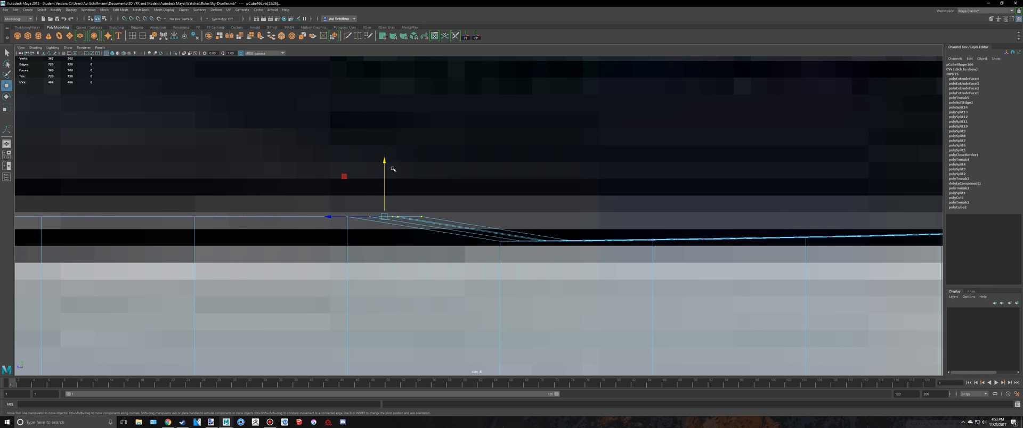
{"action": "left_click_drag", "start_coordinate": [386, 161], "coordinate": [387, 188]}
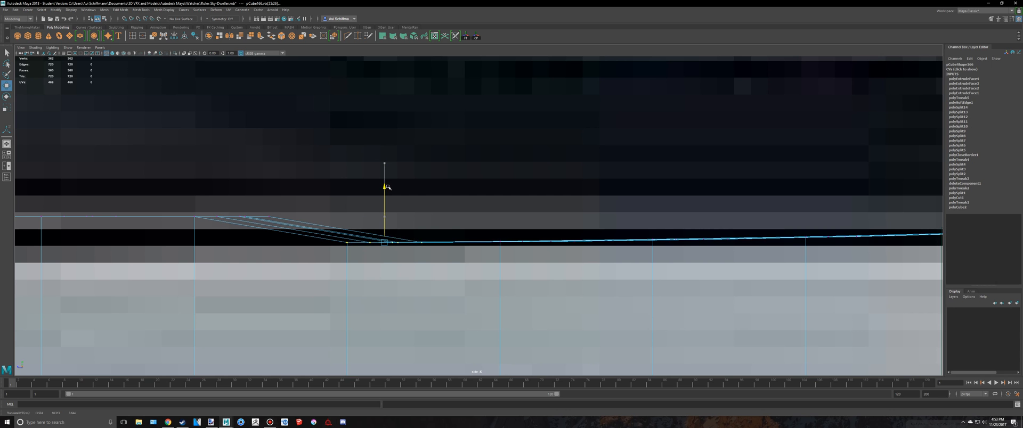
{"action": "middle_click_drag", "start_coordinate": [311, 186], "coordinate": [425, 176], "text": "alt"}
{"action": "left_click_drag", "start_coordinate": [355, 166], "coordinate": [492, 234]}
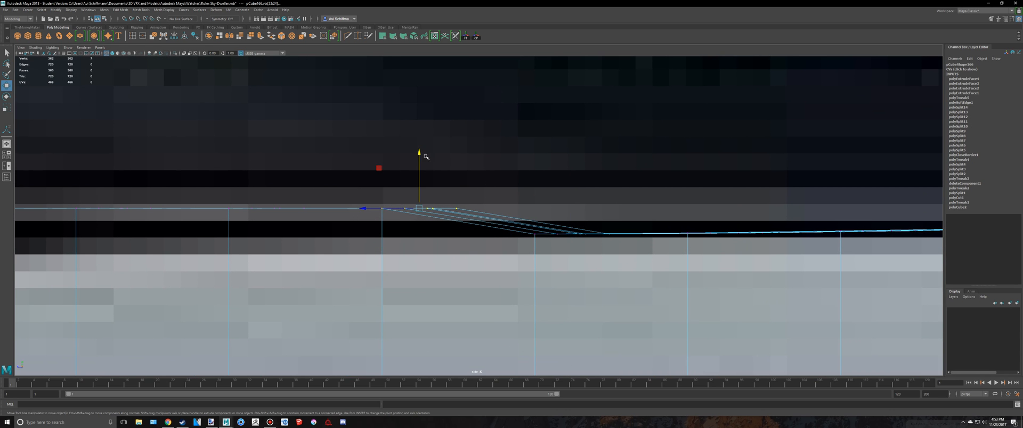
{"action": "left_click_drag", "start_coordinate": [421, 161], "coordinate": [422, 181]}
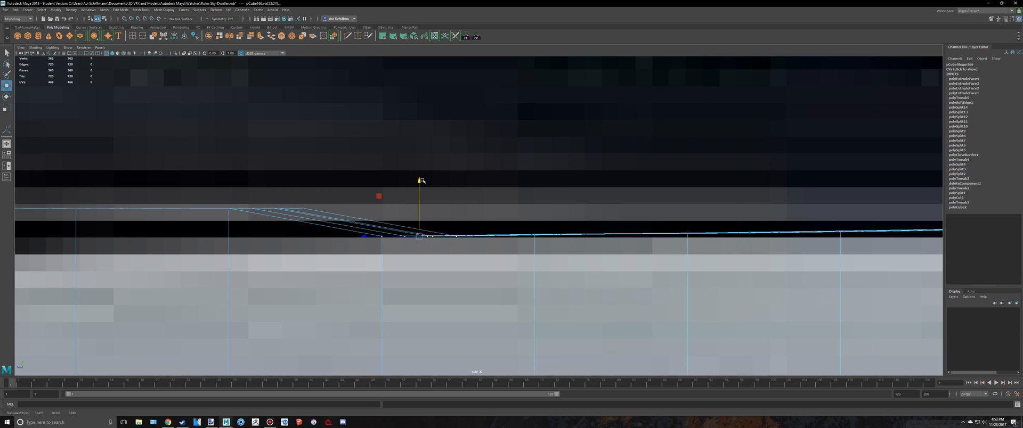
Step: Lower the following two top-edge vertex groups to the upper boundary of the reference's bright case surface
{"action": "middle_click_drag", "start_coordinate": [315, 171], "coordinate": [500, 160], "text": "alt"}
{"action": "left_click_drag", "start_coordinate": [476, 200], "coordinate": [388, 148]}
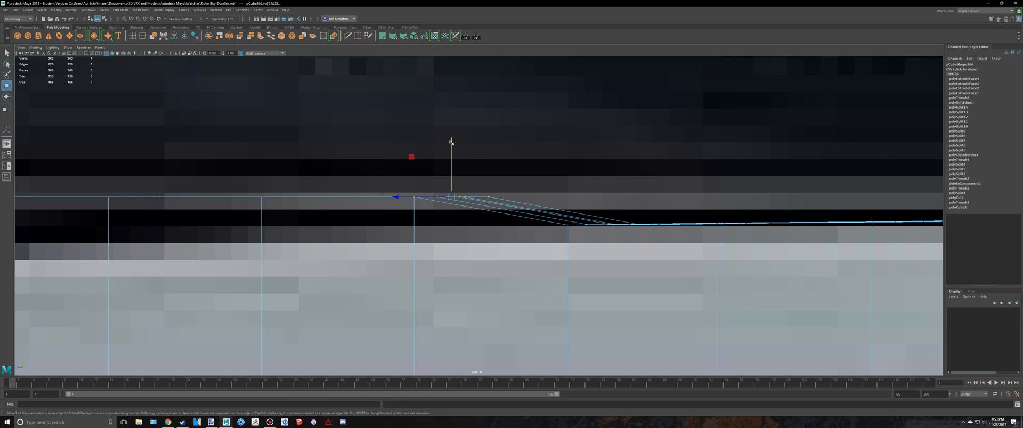
{"action": "left_click_drag", "start_coordinate": [451, 141], "coordinate": [459, 172]}
{"action": "middle_click_drag", "start_coordinate": [347, 160], "coordinate": [440, 160], "text": "alt"}
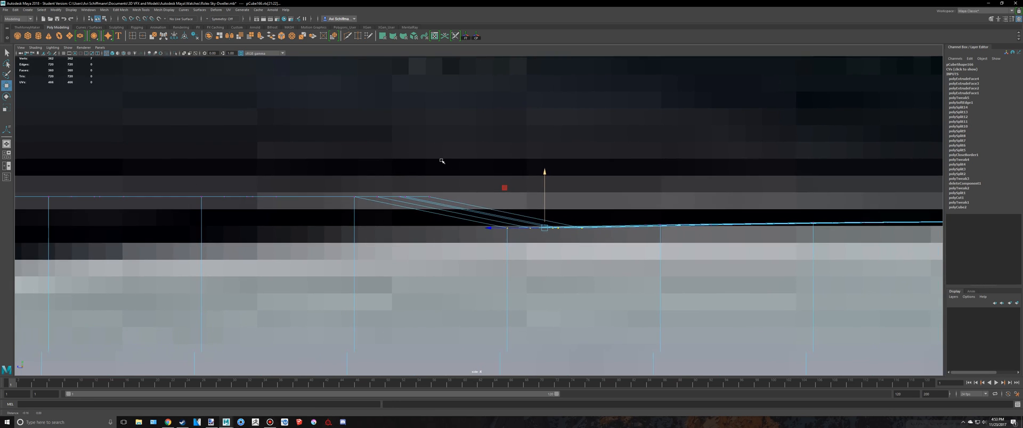
{"action": "left_click_drag", "start_coordinate": [336, 163], "coordinate": [442, 216]}
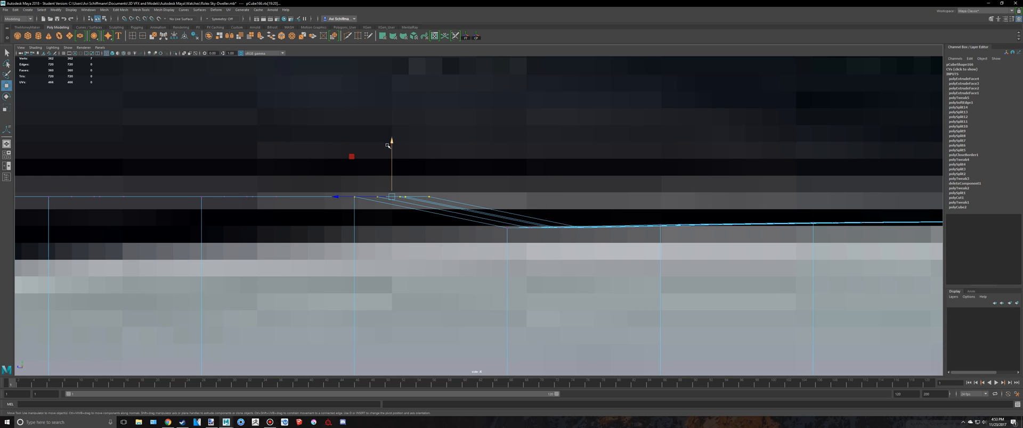
{"action": "left_click_drag", "start_coordinate": [388, 145], "coordinate": [390, 176]}
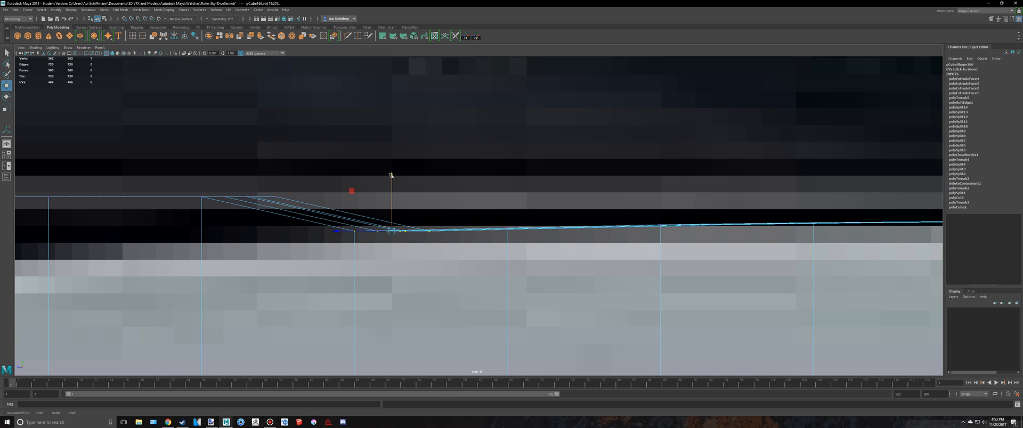
Step: Examine the lowered stretch of the top edge against the side reference back toward the crown
{"action": "scroll", "coordinate": [390, 175], "scroll_direction": "down", "scroll_amount": 8}
{"action": "scroll", "coordinate": [414, 190], "scroll_direction": "up", "scroll_amount": 6}
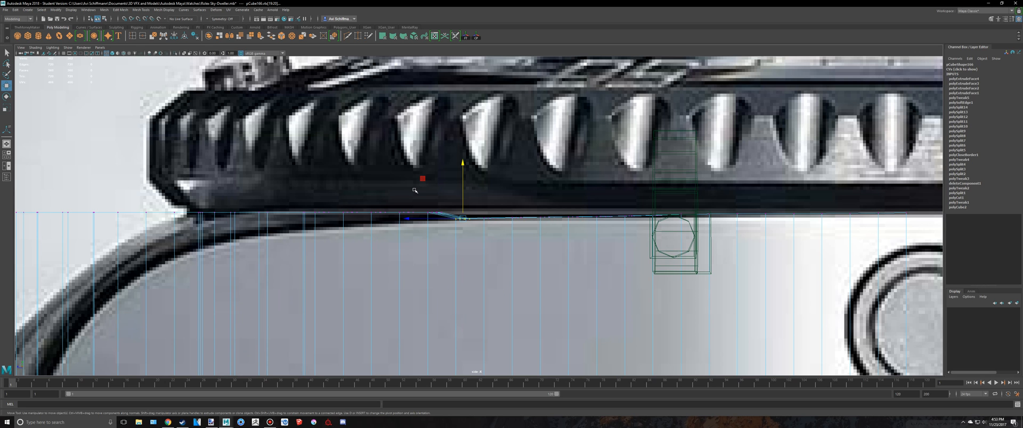
{"action": "scroll", "coordinate": [462, 195], "scroll_direction": "up", "scroll_amount": 2}
{"action": "middle_click_drag", "start_coordinate": [806, 229], "coordinate": [647, 221], "text": "alt"}
{"action": "scroll", "coordinate": [655, 190], "scroll_direction": "up", "scroll_amount": 2}
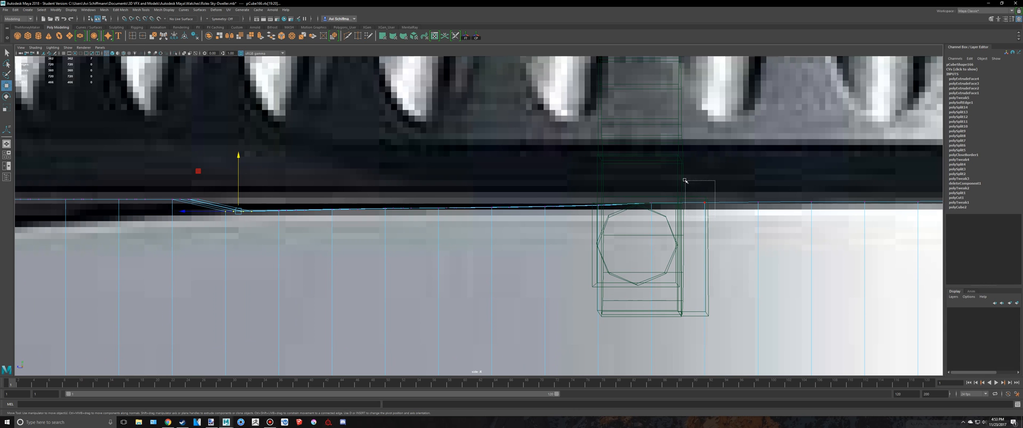
{"action": "left_click_drag", "start_coordinate": [685, 180], "coordinate": [684, 180]}
{"action": "left_click_drag", "start_coordinate": [662, 216], "coordinate": [642, 191]}
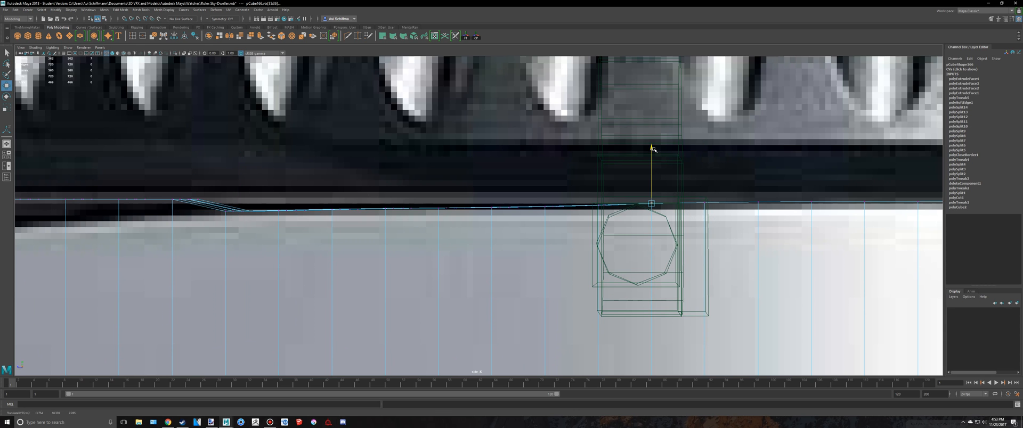
Step: Lower the next three top-edge vertex groups toward the lug, following the dark line above the bright case surface
{"action": "middle_click_drag", "start_coordinate": [610, 162], "coordinate": [904, 170], "text": "alt"}
{"action": "scroll", "coordinate": [475, 194], "scroll_direction": "up", "scroll_amount": 2}
{"action": "left_click_drag", "start_coordinate": [443, 185], "coordinate": [515, 215]}
{"action": "scroll", "coordinate": [478, 153], "scroll_direction": "up", "scroll_amount": 2}
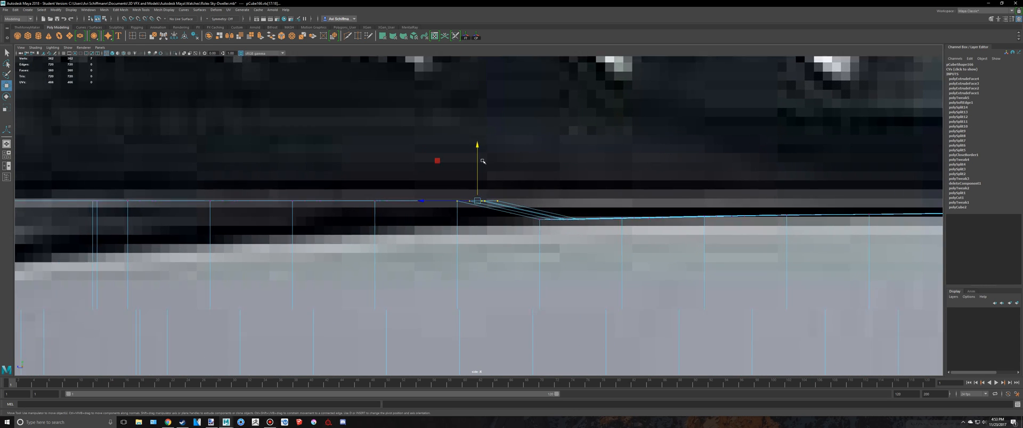
{"action": "left_click_drag", "start_coordinate": [477, 149], "coordinate": [477, 166]}
{"action": "middle_click_drag", "start_coordinate": [350, 171], "coordinate": [462, 168], "text": "alt"}
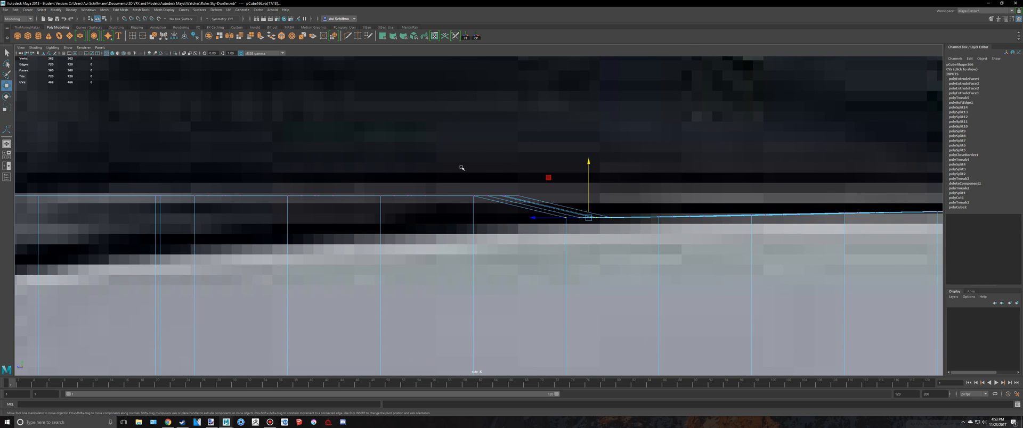
{"action": "left_click_drag", "start_coordinate": [455, 166], "coordinate": [534, 210]}
{"action": "left_click_drag", "start_coordinate": [496, 150], "coordinate": [497, 165]}
{"action": "left_click_drag", "start_coordinate": [366, 168], "coordinate": [490, 223]}
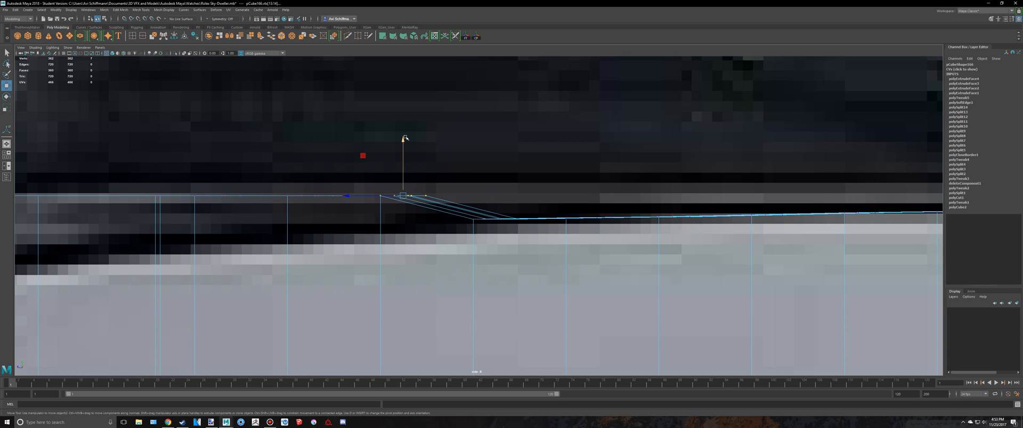
{"action": "left_click_drag", "start_coordinate": [403, 144], "coordinate": [405, 163]}
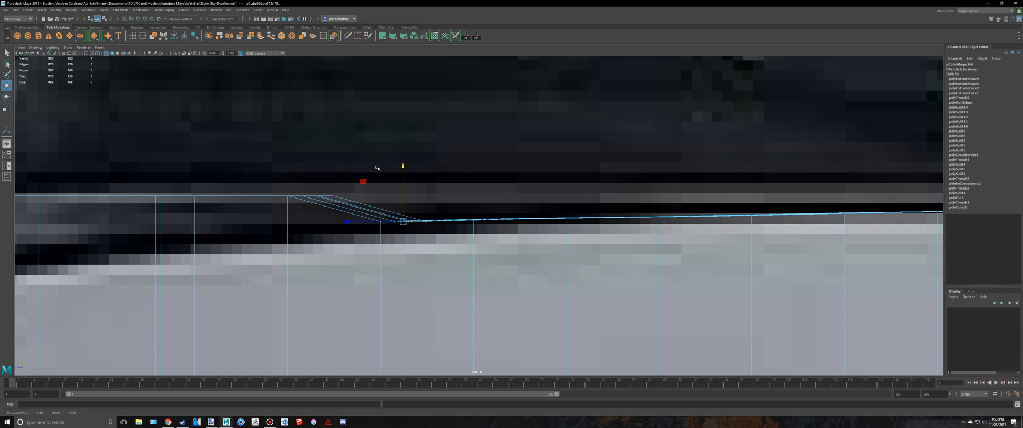
Step: Lower the two most recently shaped top-edge vertex groups further so the edge begins curving down, checking the perspective view
{"action": "middle_click_drag", "start_coordinate": [378, 168], "coordinate": [496, 189], "text": "alt"}
{"action": "left_click_drag", "start_coordinate": [532, 157], "coordinate": [651, 182]}
{"action": "left_click_drag", "start_coordinate": [569, 175], "coordinate": [665, 228]}
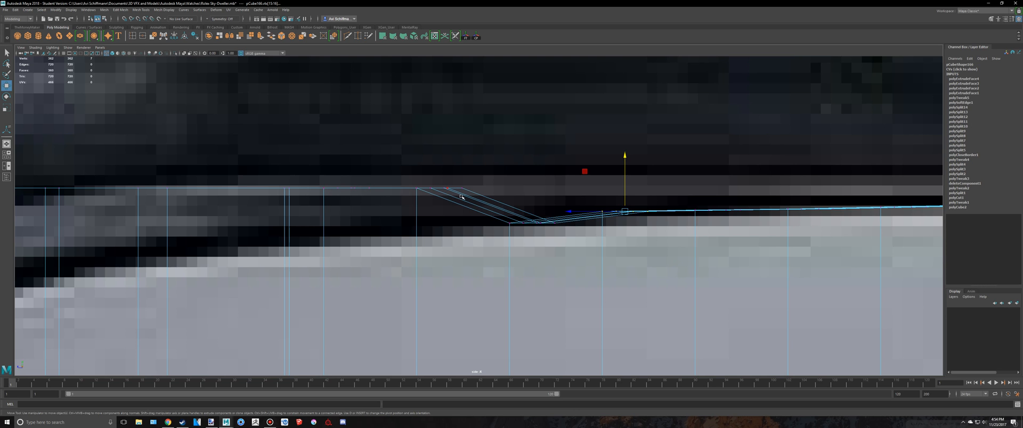
{"action": "scroll", "coordinate": [720, 166], "scroll_direction": "up", "scroll_amount": 1}
{"action": "key", "text": "space"}
{"action": "left_click_drag", "start_coordinate": [726, 171], "coordinate": [684, 188], "text": "alt"}
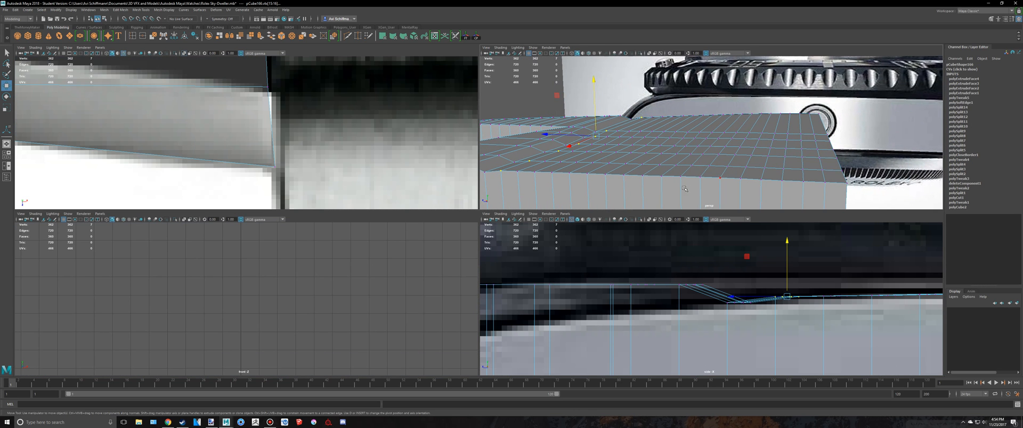
{"action": "key", "text": "space"}
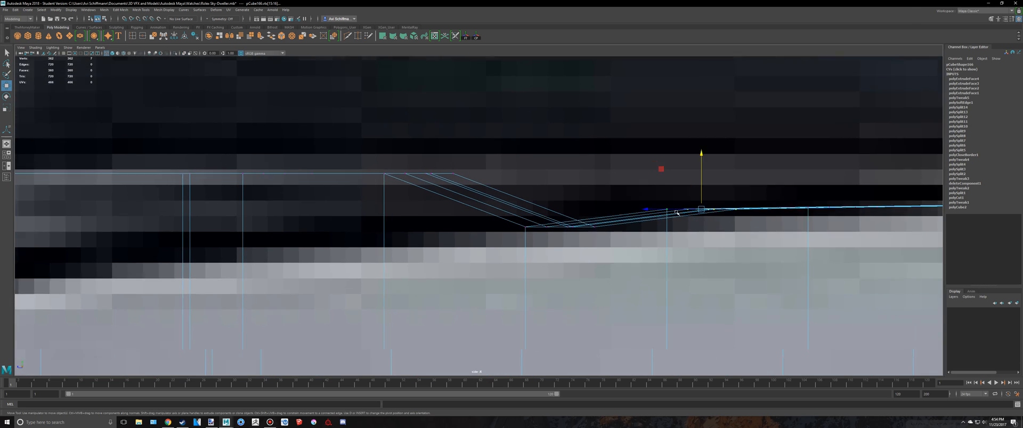
{"action": "left_click_drag", "start_coordinate": [731, 161], "coordinate": [731, 158]}
Step: Lower the next two top-edge vertex groups onto the downward-curving boundary of the bright case surface
{"action": "left_click_drag", "start_coordinate": [347, 138], "coordinate": [410, 169]}
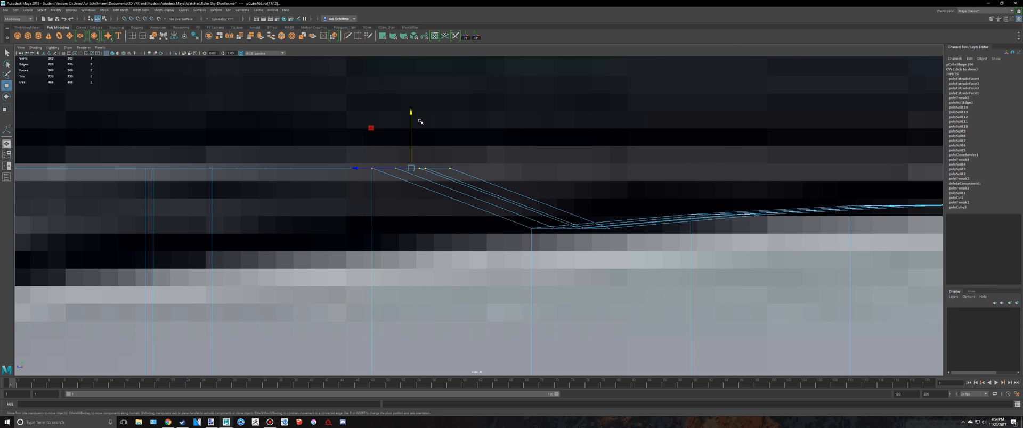
{"action": "left_click_drag", "start_coordinate": [411, 115], "coordinate": [419, 186]}
{"action": "middle_click_drag", "start_coordinate": [357, 155], "coordinate": [529, 165], "text": "alt"}
{"action": "left_click_drag", "start_coordinate": [503, 212], "coordinate": [363, 154]}
{"action": "left_click_drag", "start_coordinate": [424, 131], "coordinate": [438, 207]}
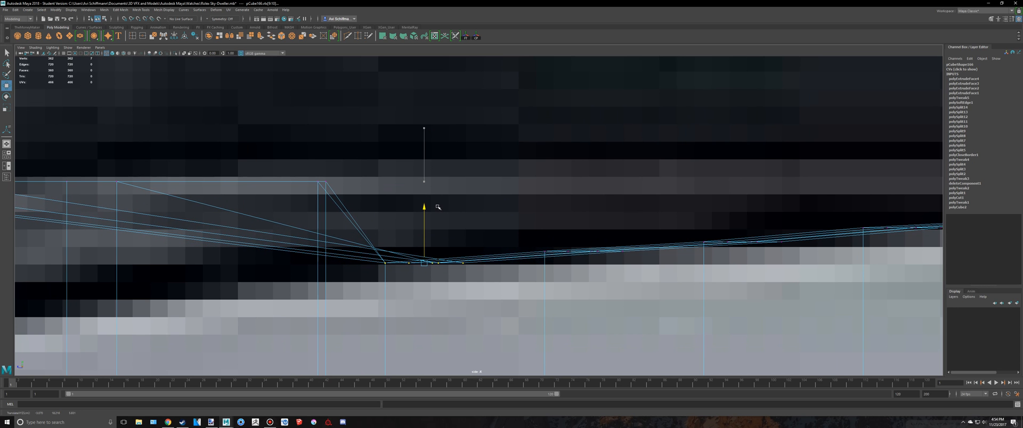
Step: Check the top edge in the perspective view and lower the next close-set vertices toward the lug onto the reference curve
{"action": "middle_click_drag", "start_coordinate": [435, 198], "coordinate": [460, 191], "text": "alt"}
{"action": "right_click_drag", "start_coordinate": [382, 151], "coordinate": [256, 151], "text": "alt"}
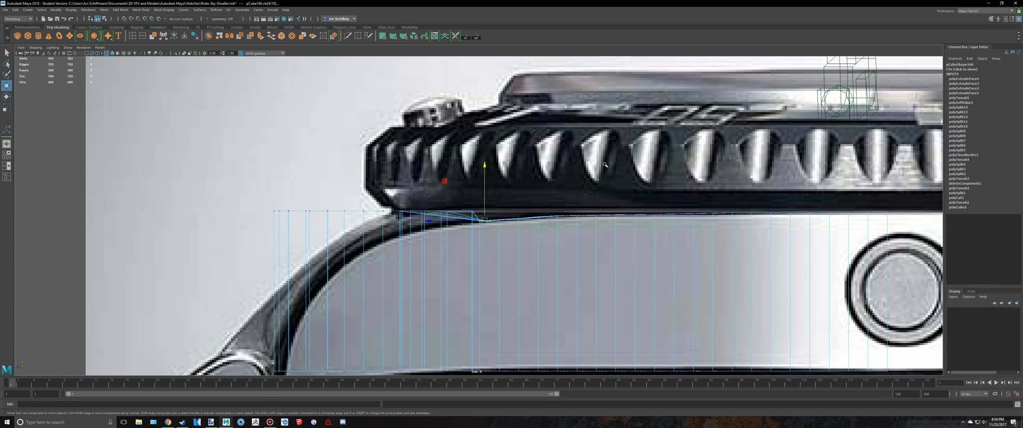
{"action": "key", "text": "space"}
{"action": "mouse_move", "coordinate": [725, 120]}
{"action": "left_mouse_down", "text": "alt"}
{"action": "mouse_move", "coordinate": [717, 157]}
{"action": "mouse_move", "coordinate": [744, 152]}
{"action": "mouse_move", "coordinate": [738, 123]}
{"action": "left_mouse_up", "text": "alt"}
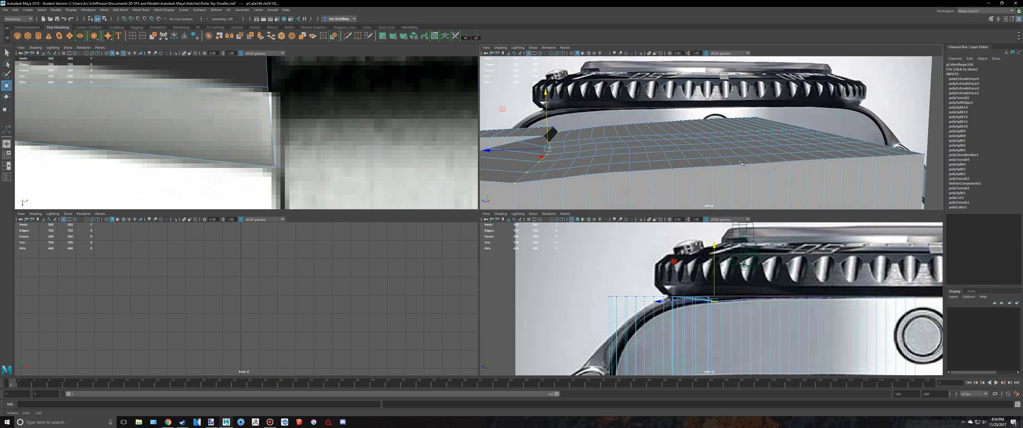
{"action": "key", "text": "space"}
{"action": "scroll", "coordinate": [502, 233], "scroll_direction": "up", "scroll_amount": 4}
{"action": "scroll", "coordinate": [456, 218], "scroll_direction": "up", "scroll_amount": 2}
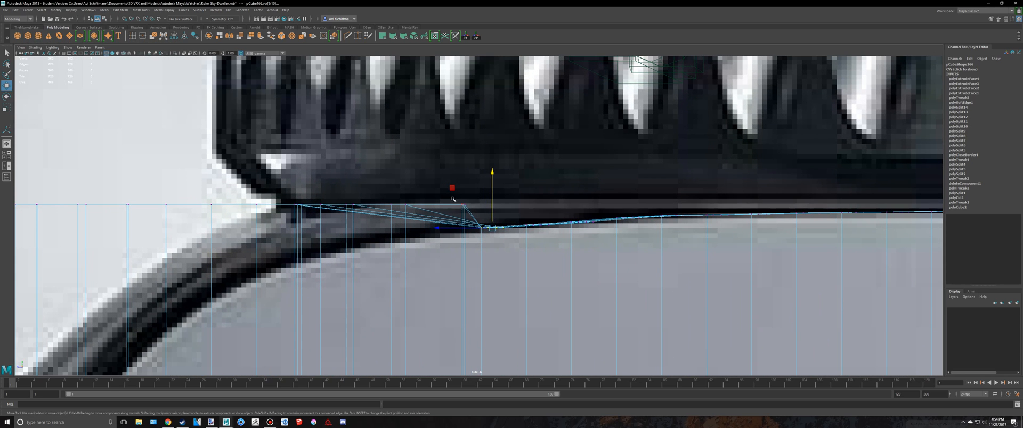
{"action": "left_click_drag", "start_coordinate": [437, 181], "coordinate": [482, 213]}
{"action": "scroll", "coordinate": [464, 173], "scroll_direction": "up", "scroll_amount": 2}
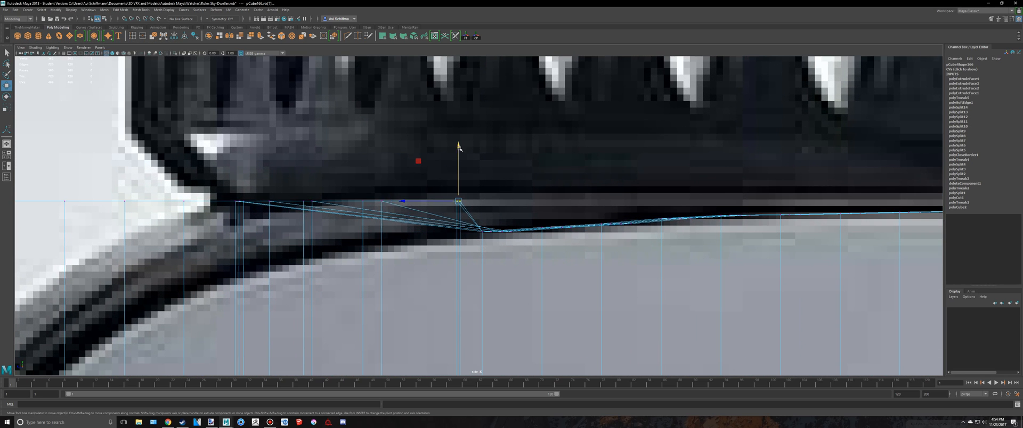
{"action": "left_click_drag", "start_coordinate": [458, 150], "coordinate": [459, 181]}
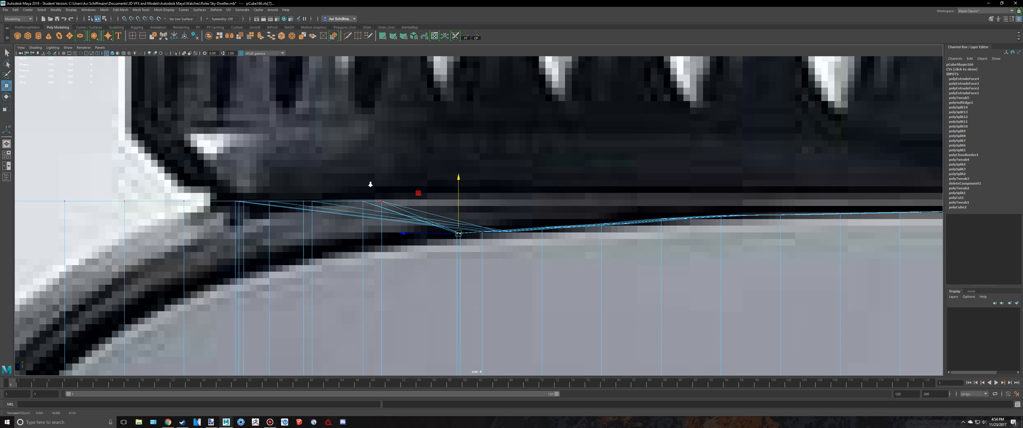
Step: Lower the next two individual top-edge vertices toward the lug onto the boundary of the bright case surface
{"action": "middle_click_drag", "start_coordinate": [370, 184], "coordinate": [469, 191], "text": "alt"}
{"action": "scroll", "coordinate": [491, 219], "scroll_direction": "up", "scroll_amount": 2}
{"action": "left_click_drag", "start_coordinate": [491, 219], "coordinate": [468, 189]}
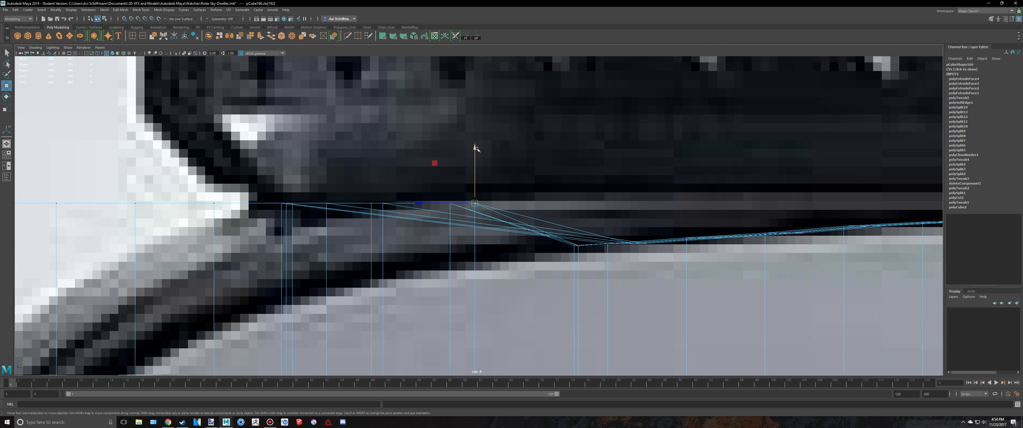
{"action": "left_click_drag", "start_coordinate": [476, 149], "coordinate": [486, 204]}
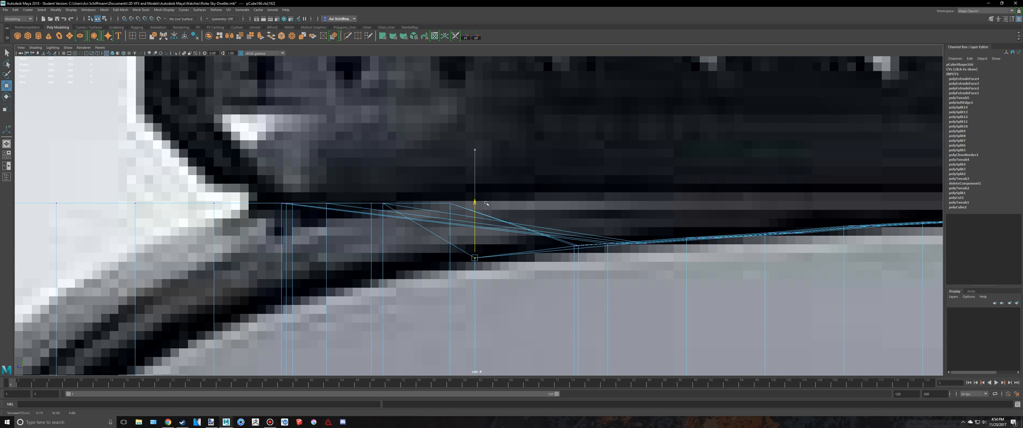
{"action": "left_click", "coordinate": [450, 202]}
{"action": "left_click_drag", "start_coordinate": [450, 148], "coordinate": [451, 210]}
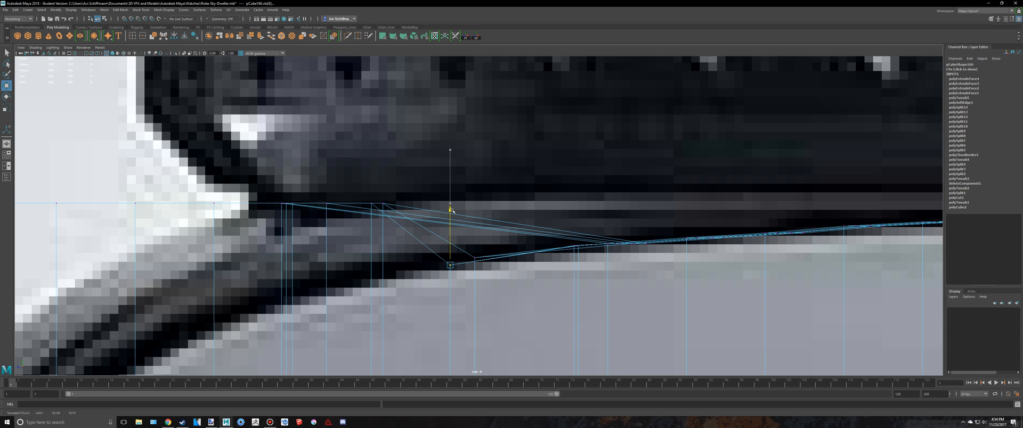
Step: Lower the next pair of neighbouring top-edge vertices to the case curve and nudge the one nearer the lug slightly lower
{"action": "scroll", "coordinate": [423, 181], "scroll_direction": "up", "scroll_amount": 1}
{"action": "middle_click_drag", "start_coordinate": [424, 181], "coordinate": [471, 176], "text": "alt"}
{"action": "left_click_drag", "start_coordinate": [406, 175], "coordinate": [441, 217]}
{"action": "left_click_drag", "start_coordinate": [420, 144], "coordinate": [423, 222]}
{"action": "scroll", "coordinate": [424, 223], "scroll_direction": "up", "scroll_amount": 2}
{"action": "middle_click_drag", "start_coordinate": [378, 321], "coordinate": [466, 232], "text": "alt"}
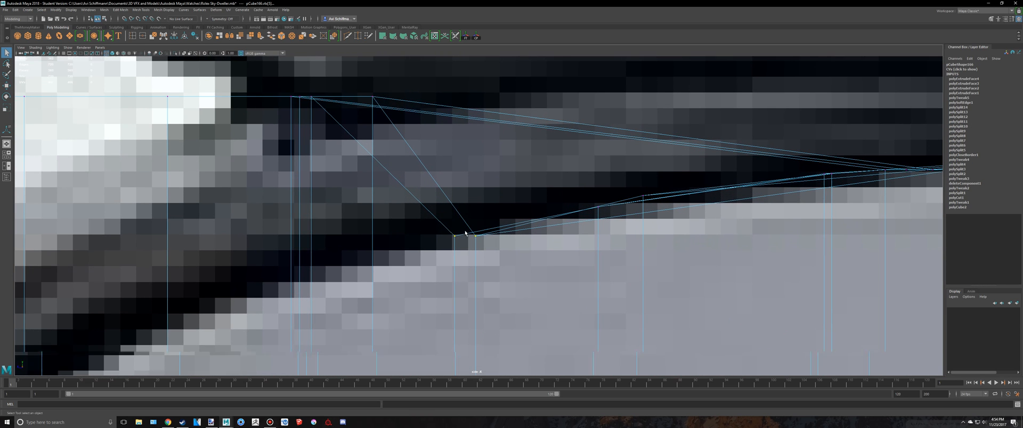
{"action": "left_click_drag", "start_coordinate": [447, 218], "coordinate": [461, 250]}
{"action": "left_click_drag", "start_coordinate": [455, 186], "coordinate": [456, 189]}
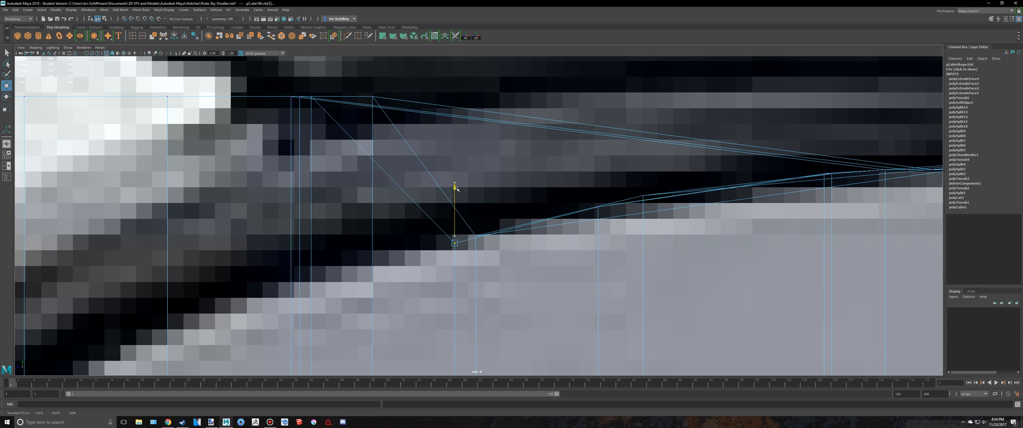
Step: Lower the next top-edge vertex toward the lug onto the case curve and check the mesh in the perspective view
{"action": "left_click_drag", "start_coordinate": [407, 129], "coordinate": [343, 72]}
{"action": "middle_click_drag", "start_coordinate": [373, 82], "coordinate": [424, 105], "text": "alt"}
{"action": "scroll", "coordinate": [425, 105], "scroll_direction": "down", "scroll_amount": 6}
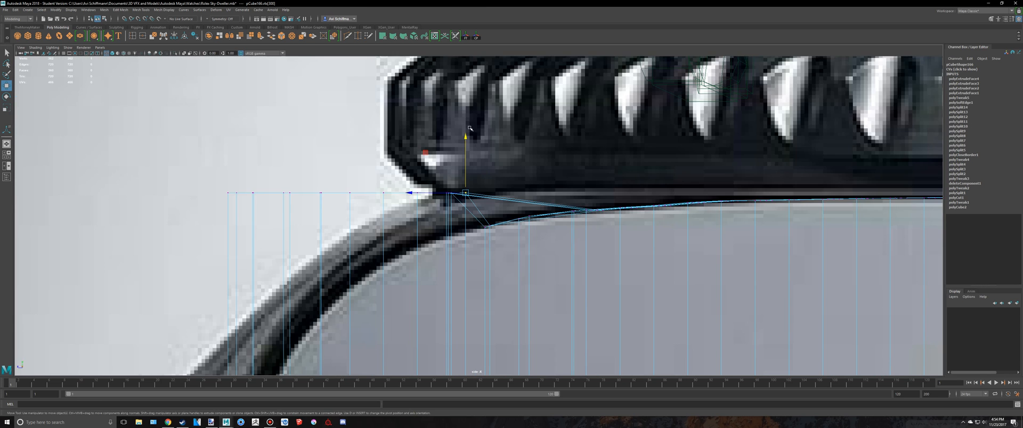
{"action": "scroll", "coordinate": [464, 120], "scroll_direction": "up", "scroll_amount": 2}
{"action": "left_click_drag", "start_coordinate": [464, 120], "coordinate": [464, 185]}
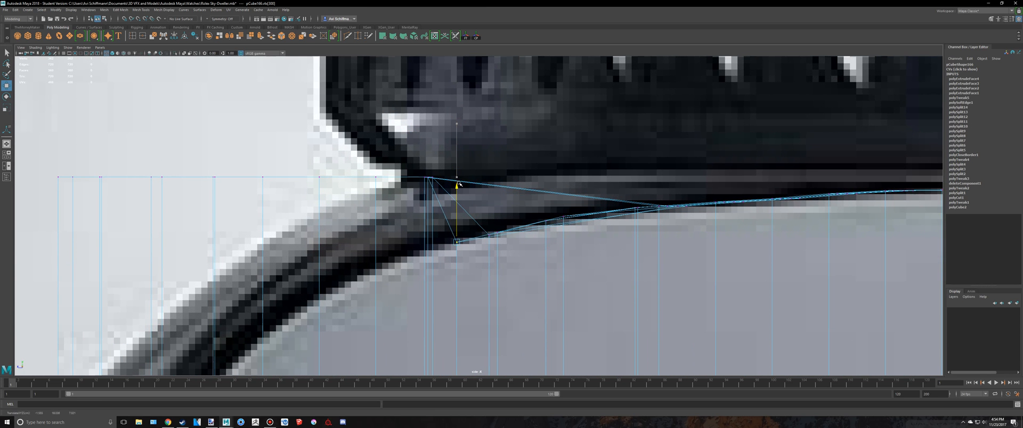
{"action": "key", "text": "space"}
{"action": "left_click_drag", "start_coordinate": [776, 154], "coordinate": [799, 158], "text": "alt"}
{"action": "scroll", "coordinate": [730, 137], "scroll_direction": "up", "scroll_amount": 3}
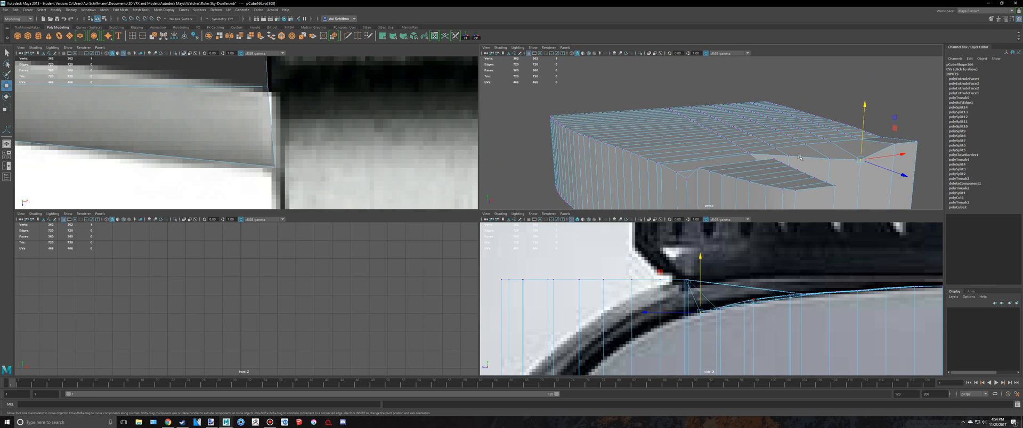
Step: Lower the next top-edge vertex toward the lug onto the boundary of the bright case surface in the side view
{"action": "left_click", "coordinate": [919, 142]}
{"action": "left_click", "coordinate": [895, 144], "text": "shift"}
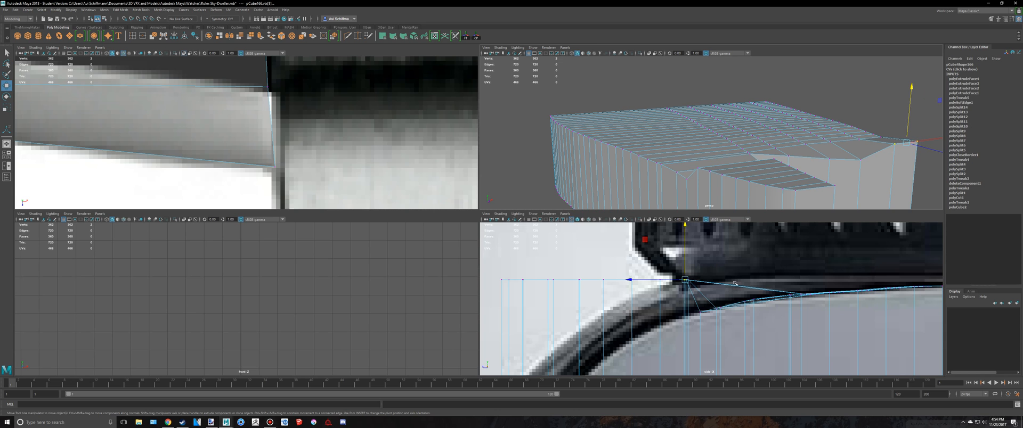
{"action": "scroll", "coordinate": [727, 315], "scroll_direction": "up", "scroll_amount": 3}
{"action": "key", "text": "space"}
{"action": "scroll", "coordinate": [501, 179], "scroll_direction": "up", "scroll_amount": 2}
{"action": "middle_click_drag", "start_coordinate": [420, 155], "coordinate": [478, 171], "text": "alt"}
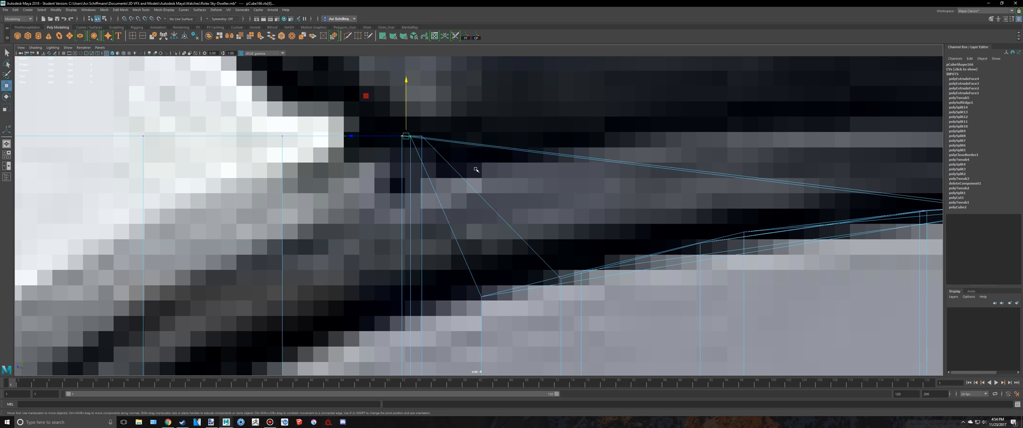
{"action": "left_click_drag", "start_coordinate": [461, 167], "coordinate": [449, 252]}
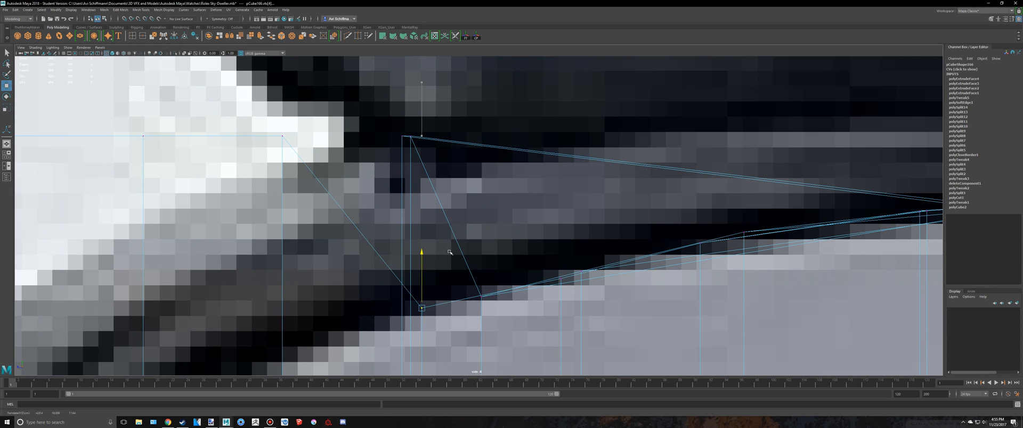
Step: Lower the two close-set top-edge vertices beside it individually onto the reference case curve
{"action": "left_click", "coordinate": [410, 137]}
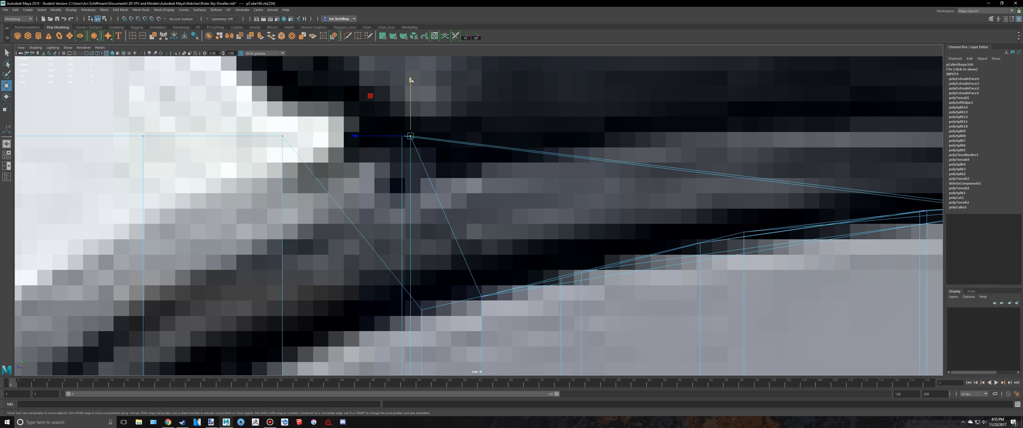
{"action": "left_click_drag", "start_coordinate": [411, 80], "coordinate": [452, 258]}
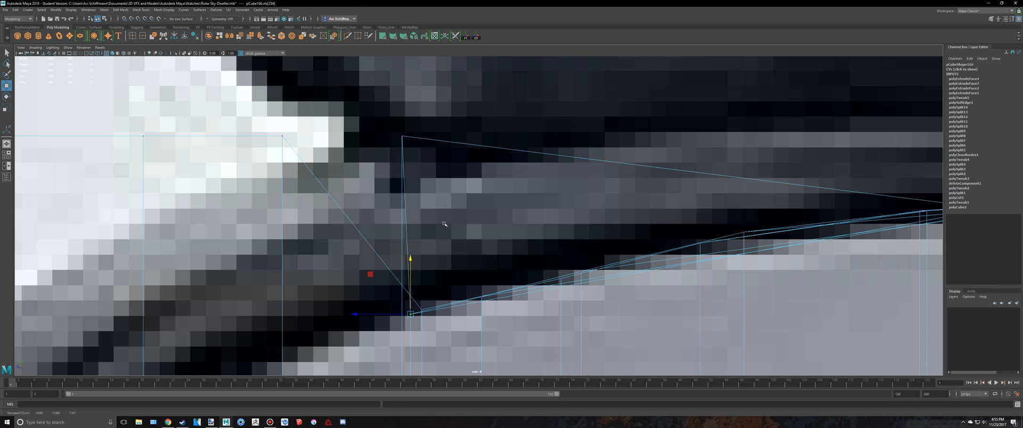
{"action": "left_click", "coordinate": [402, 137]}
{"action": "left_click_drag", "start_coordinate": [402, 83], "coordinate": [436, 258]}
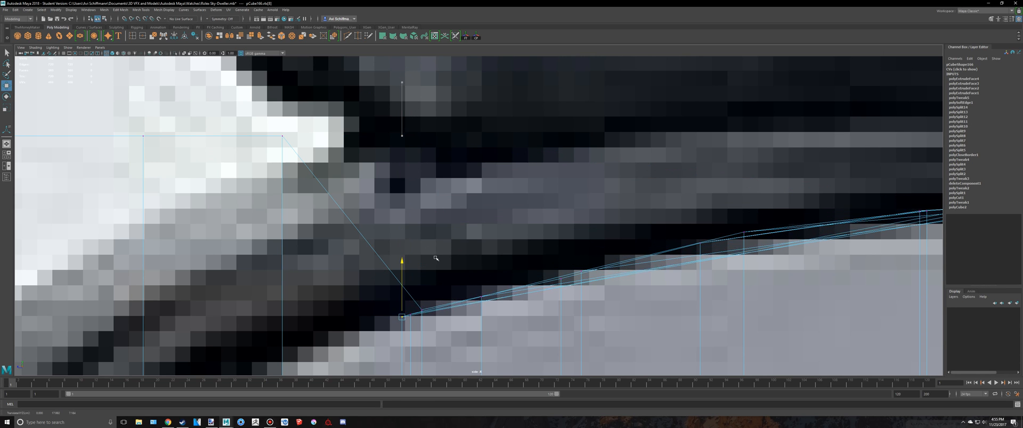
Step: Lower the next two more widely spaced top-edge vertices toward the lug onto the inner edge of the dark case outline
{"action": "middle_click_drag", "start_coordinate": [436, 258], "coordinate": [567, 235], "text": "alt"}
{"action": "left_click_drag", "start_coordinate": [480, 169], "coordinate": [448, 292]}
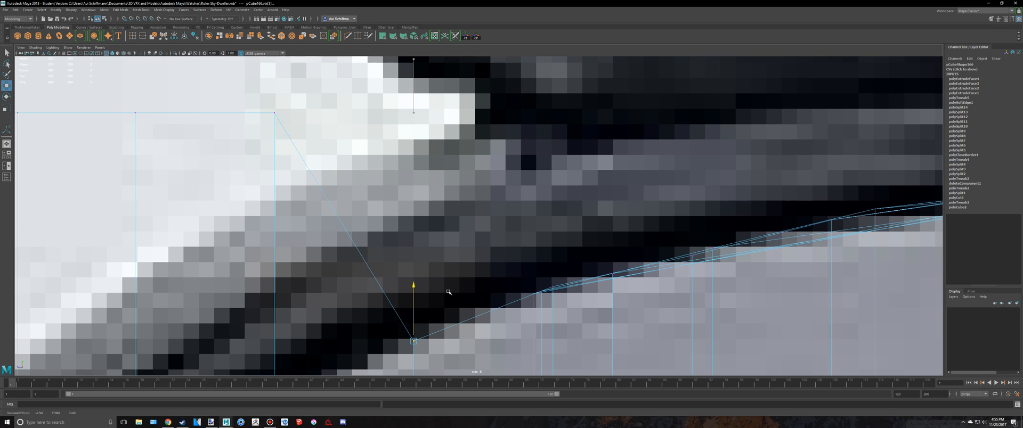
{"action": "middle_click_drag", "start_coordinate": [436, 227], "coordinate": [601, 210], "text": "alt"}
{"action": "scroll", "coordinate": [459, 111], "scroll_direction": "down", "scroll_amount": 8}
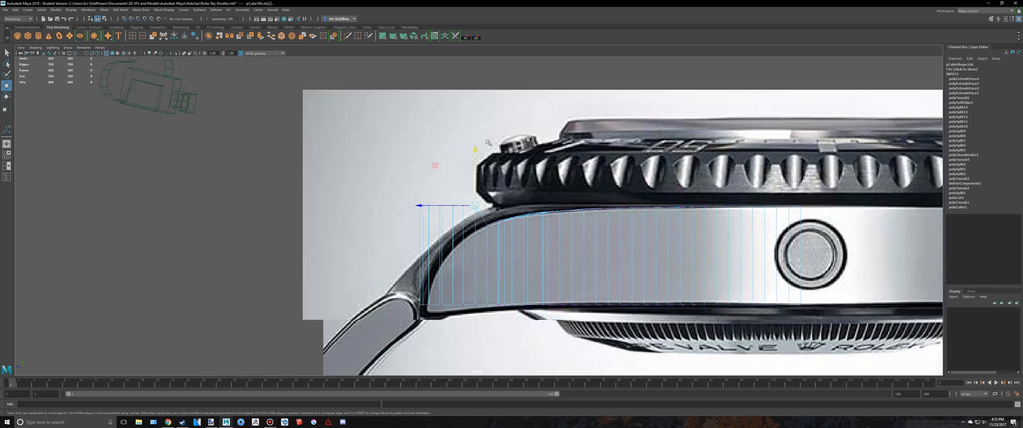
{"action": "scroll", "coordinate": [469, 128], "scroll_direction": "up", "scroll_amount": 6}
{"action": "scroll", "coordinate": [470, 146], "scroll_direction": "down", "scroll_amount": 5}
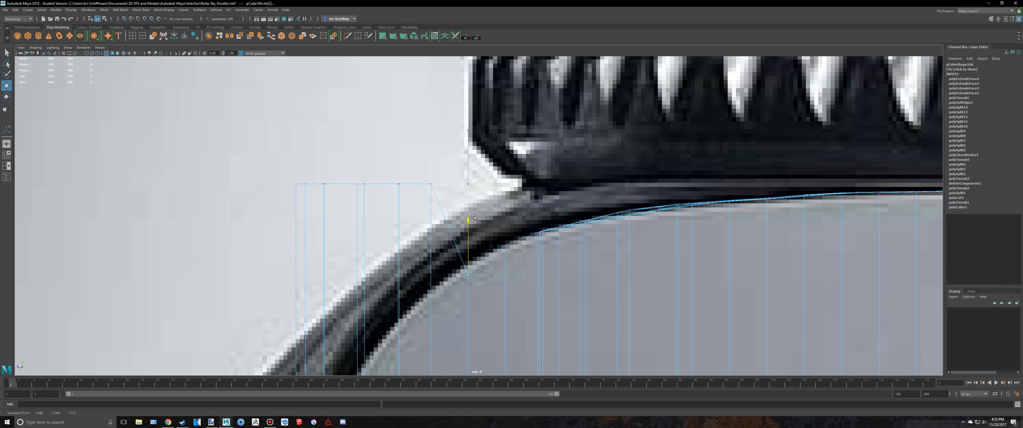
{"action": "key", "text": "space"}
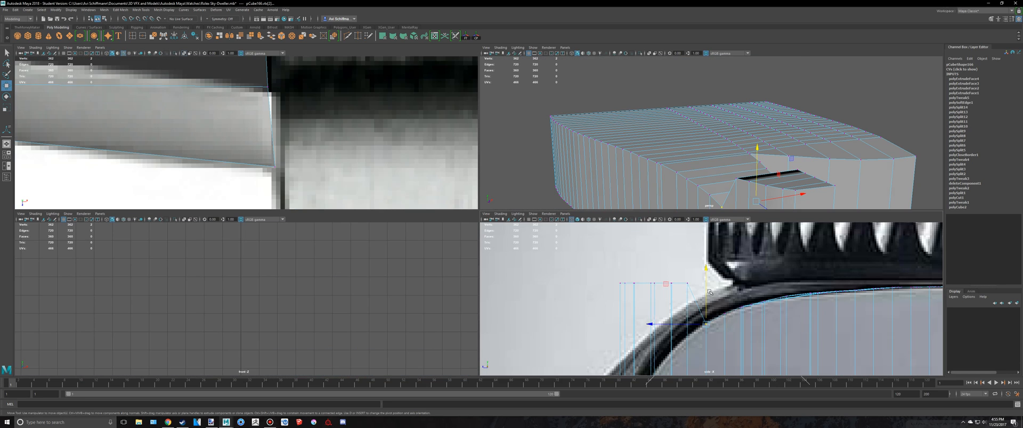
{"action": "key", "text": "space"}
{"action": "left_click_drag", "start_coordinate": [447, 200], "coordinate": [440, 245]}
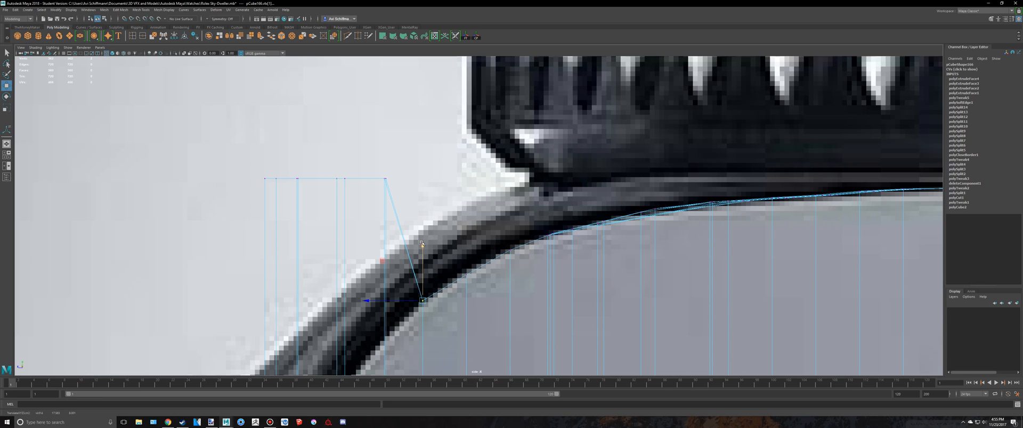
Step: Lower the first vertex of the next close-set top-edge pair onto the steepening case curve
{"action": "left_click_drag", "start_coordinate": [415, 215], "coordinate": [384, 156]}
{"action": "scroll", "coordinate": [357, 117], "scroll_direction": "up", "scroll_amount": 3}
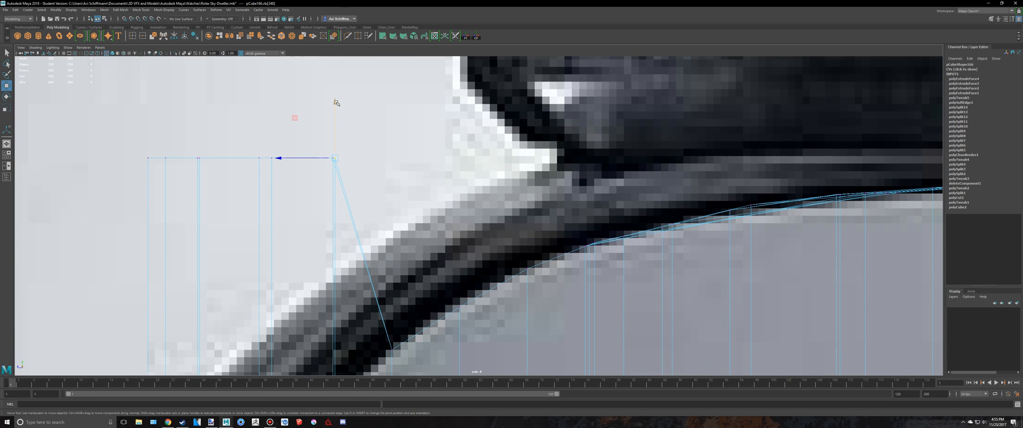
{"action": "left_click_drag", "start_coordinate": [336, 103], "coordinate": [347, 215]}
{"action": "middle_click_drag", "start_coordinate": [425, 191], "coordinate": [494, 101], "text": "alt"}
{"action": "left_click_drag", "start_coordinate": [405, 145], "coordinate": [420, 262]}
{"action": "scroll", "coordinate": [431, 114], "scroll_direction": "down", "scroll_amount": 6}
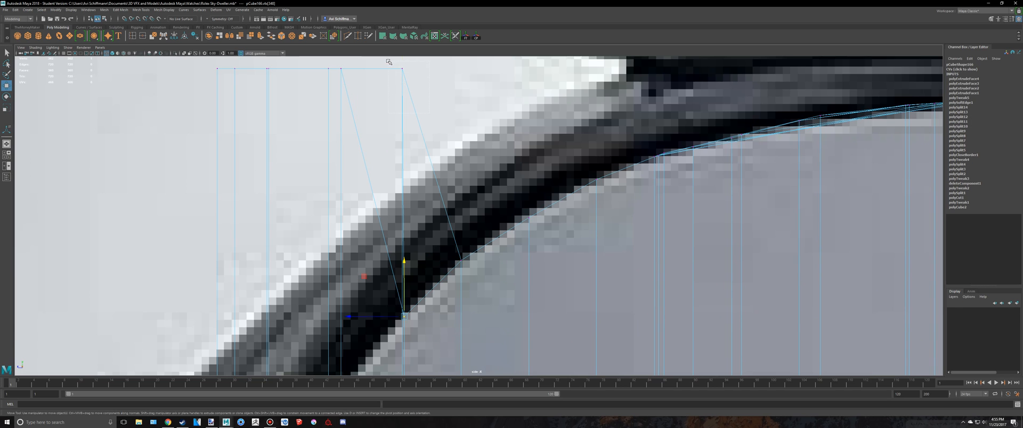
Step: Lower the pair's other vertex onto the case curve and nudge it slightly up to meet the bright surface boundary
{"action": "left_click_drag", "start_coordinate": [459, 123], "coordinate": [463, 211]}
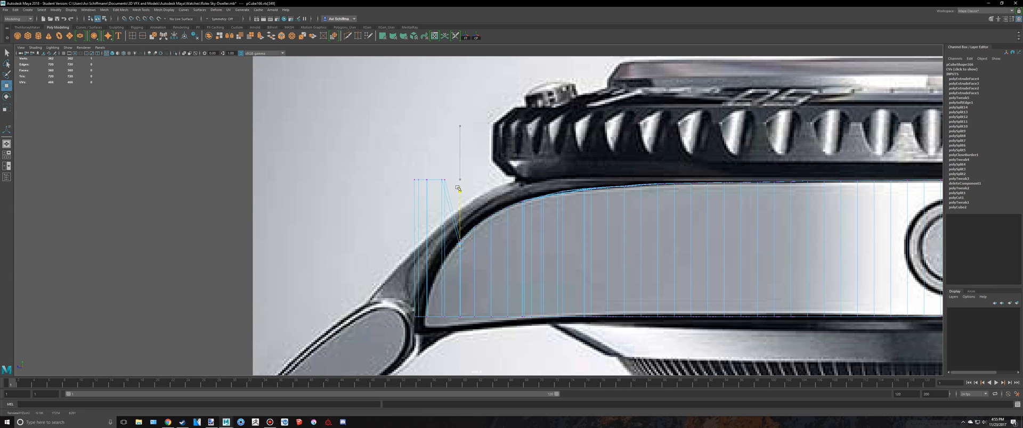
{"action": "scroll", "coordinate": [459, 186], "scroll_direction": "up", "scroll_amount": 8}
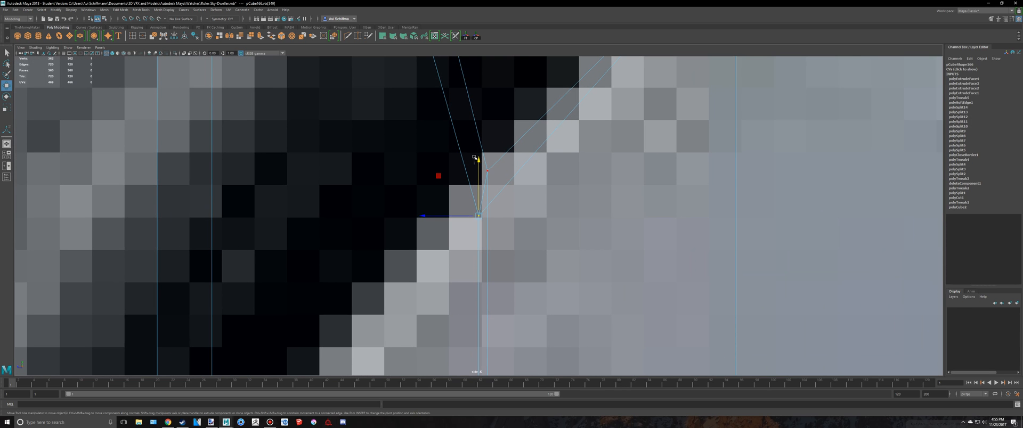
{"action": "left_click_drag", "start_coordinate": [478, 161], "coordinate": [479, 137]}
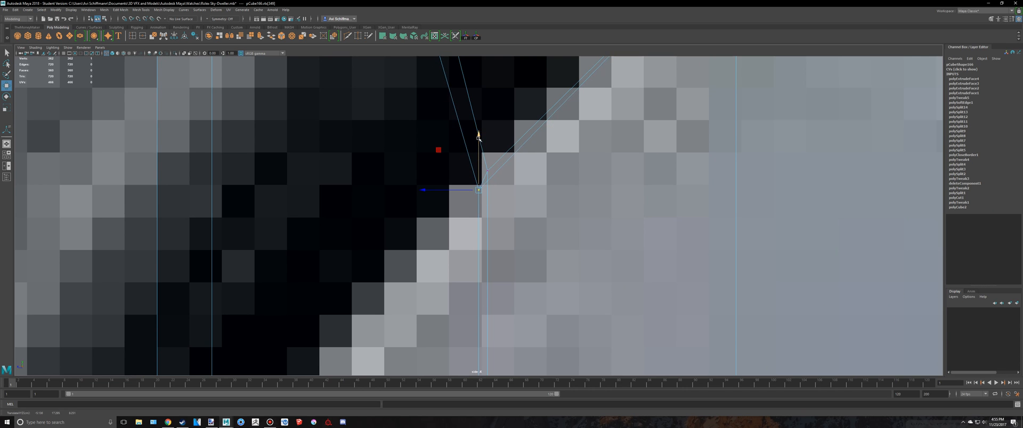
{"action": "key", "text": "f"}
{"action": "scroll", "coordinate": [491, 180], "scroll_direction": "up", "scroll_amount": 8}
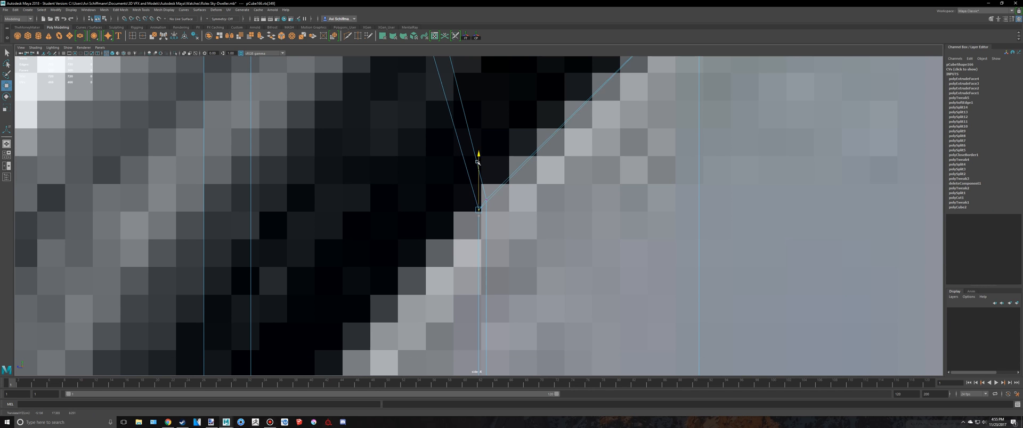
{"action": "scroll", "coordinate": [476, 157], "scroll_direction": "down", "scroll_amount": 6}
{"action": "scroll", "coordinate": [484, 153], "scroll_direction": "up", "scroll_amount": 2}
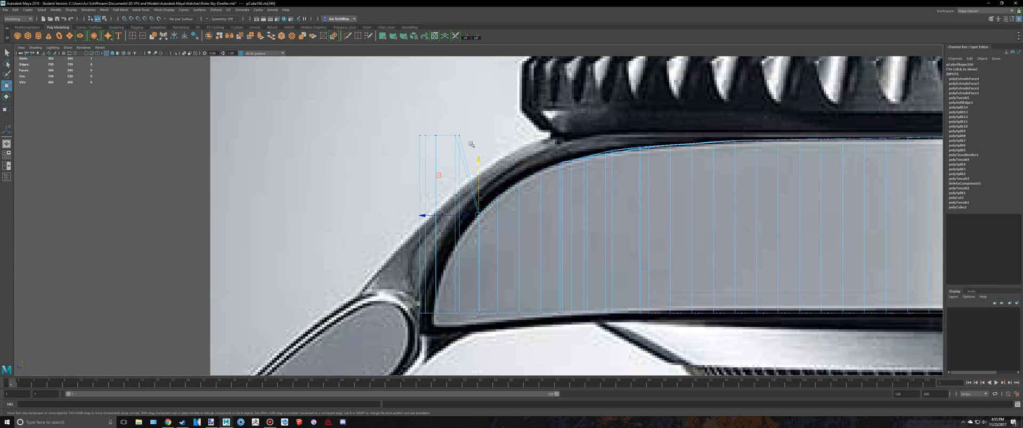
Step: Lower both vertices of the next close-set top-edge pair toward the lug onto the steep part of the case curve
{"action": "left_click", "coordinate": [458, 132]}
{"action": "left_click_drag", "start_coordinate": [459, 87], "coordinate": [470, 190]}
{"action": "left_click", "coordinate": [455, 134]}
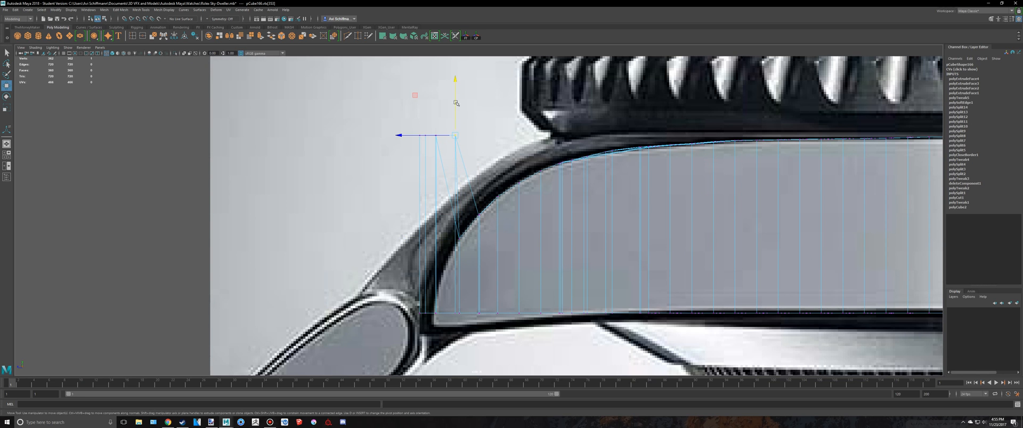
{"action": "left_click_drag", "start_coordinate": [457, 112], "coordinate": [457, 197]}
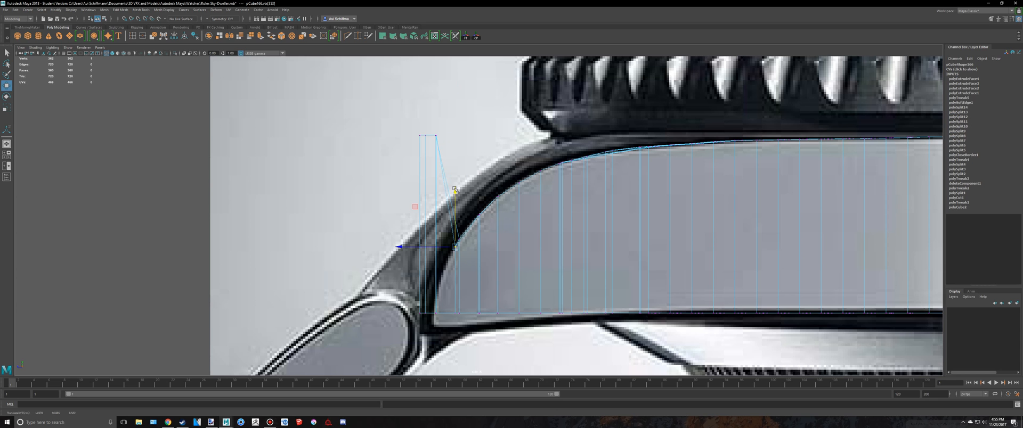
Step: Lower the next close-set pair near the lug individually, down the case curve to just above the mesh's bottom edge
{"action": "left_click_drag", "start_coordinate": [431, 120], "coordinate": [451, 143]}
{"action": "key", "text": "f"}
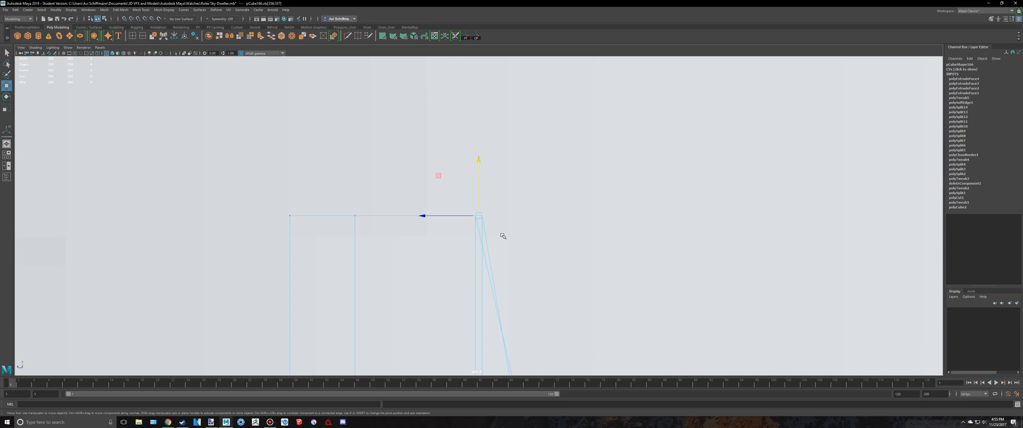
{"action": "left_click_drag", "start_coordinate": [479, 196], "coordinate": [481, 195]}
{"action": "scroll", "coordinate": [485, 183], "scroll_direction": "down", "scroll_amount": 15}
{"action": "scroll", "coordinate": [485, 165], "scroll_direction": "up", "scroll_amount": 1}
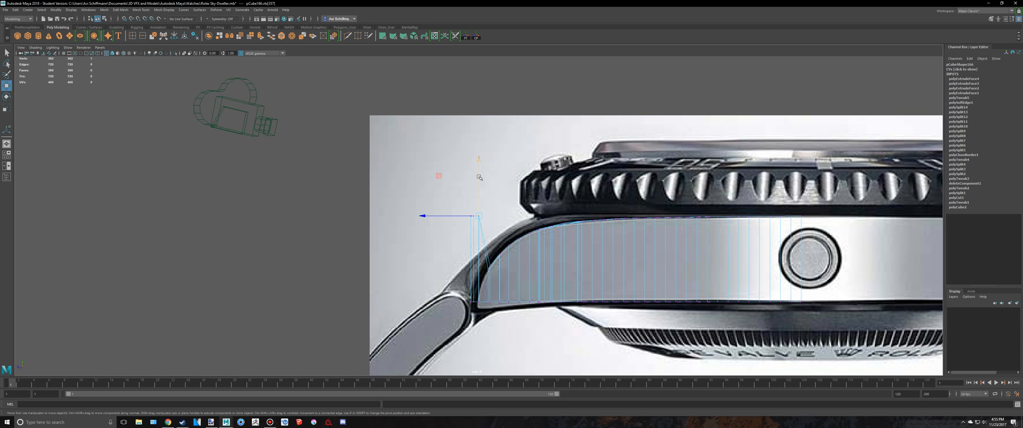
{"action": "left_click_drag", "start_coordinate": [479, 162], "coordinate": [486, 227]}
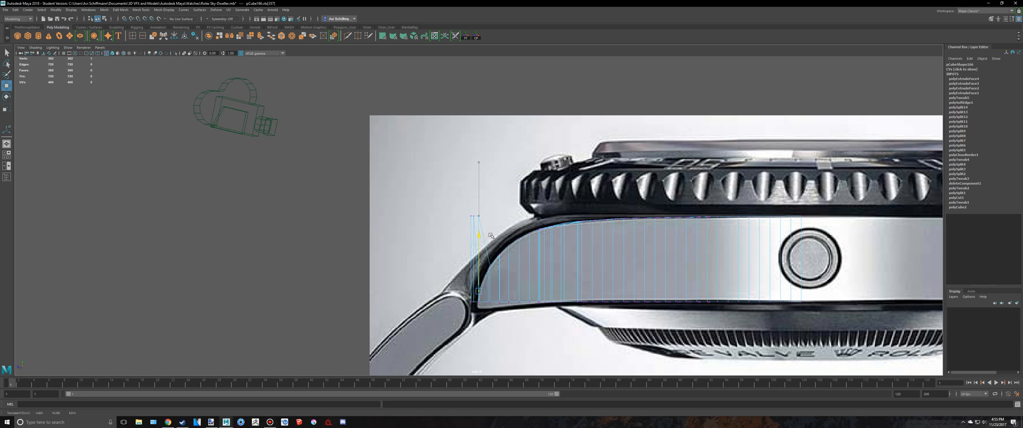
{"action": "left_click", "coordinate": [478, 215]}
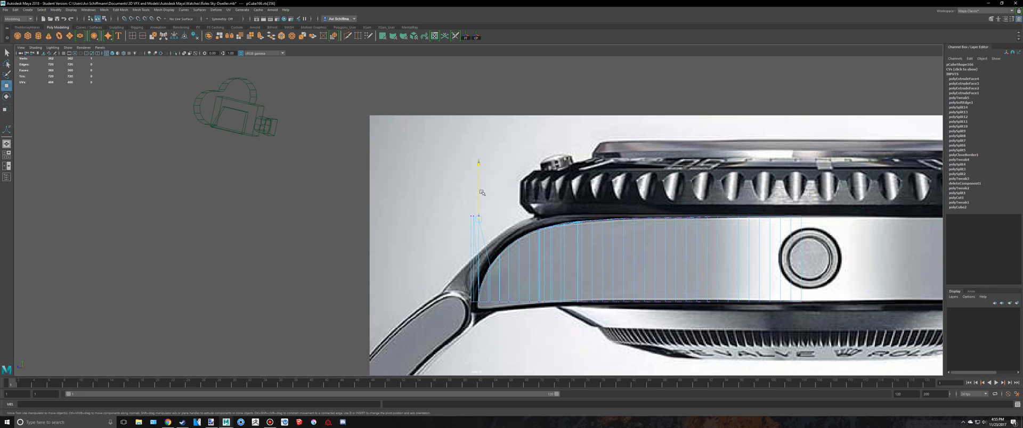
{"action": "left_click_drag", "start_coordinate": [482, 192], "coordinate": [483, 237]}
{"action": "key", "text": "f"}
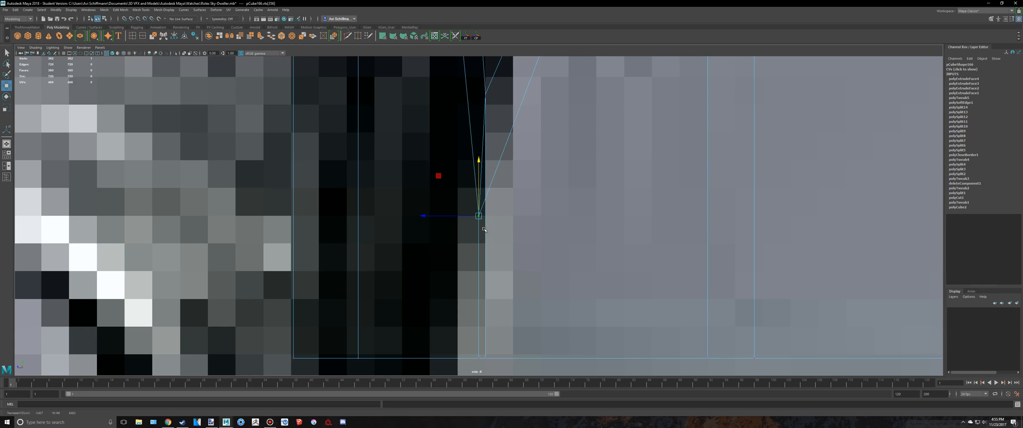
{"action": "scroll", "coordinate": [483, 214], "scroll_direction": "down", "scroll_amount": 5}
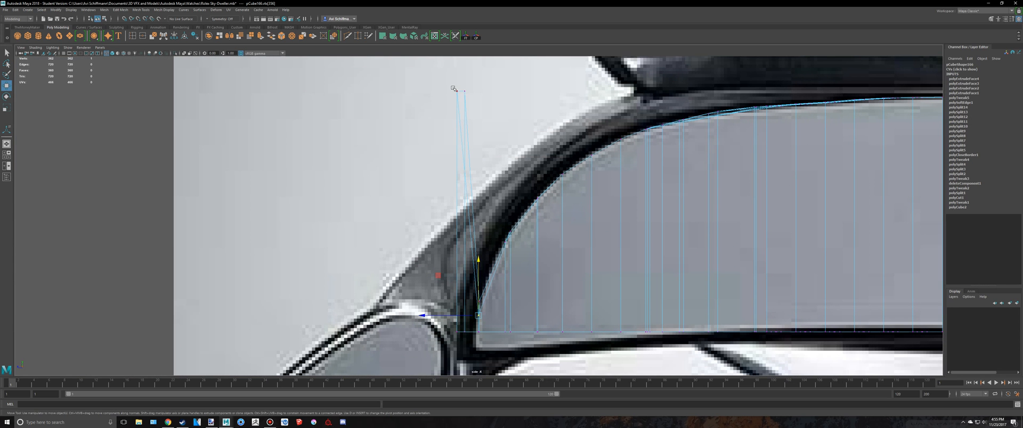
Step: Lower the last two top-edge vertices at the lug end to just above the bottom edge and check them against the side reference
{"action": "left_click_drag", "start_coordinate": [453, 88], "coordinate": [480, 207]}
{"action": "scroll", "coordinate": [495, 127], "scroll_direction": "down", "scroll_amount": 4}
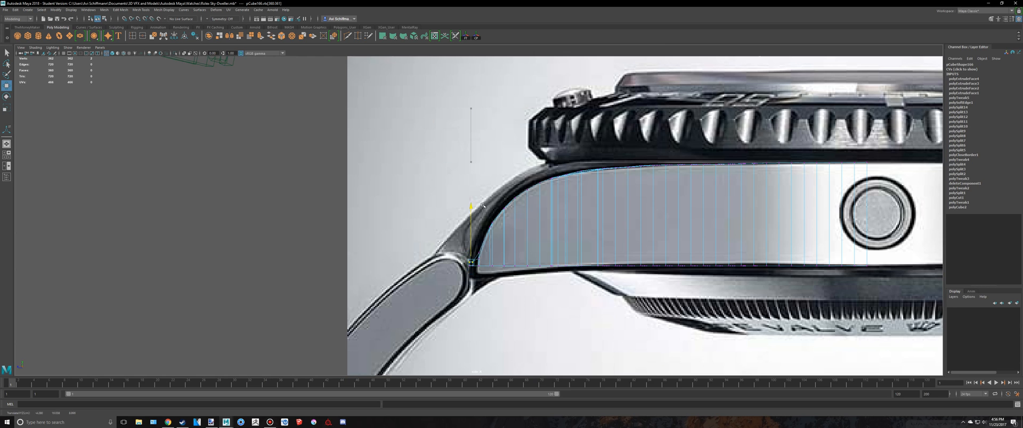
{"action": "key", "text": "f"}
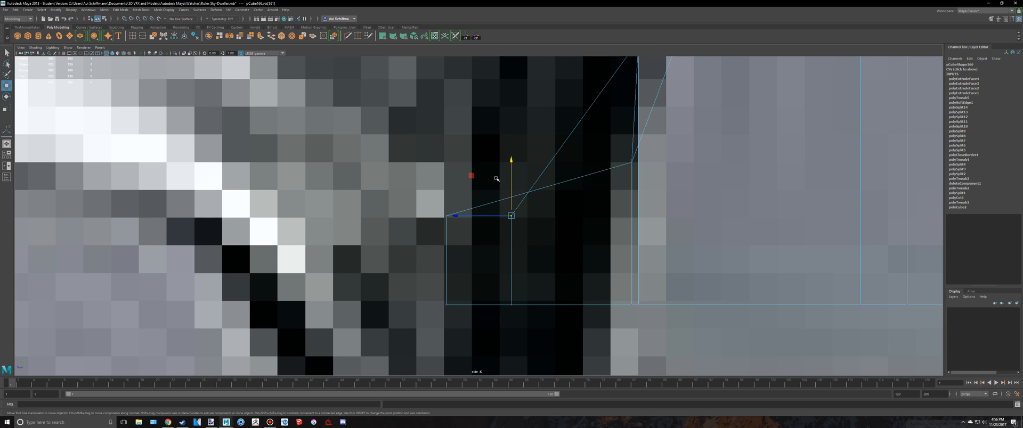
{"action": "scroll", "coordinate": [508, 162], "scroll_direction": "down", "scroll_amount": 8}
{"action": "scroll", "coordinate": [529, 187], "scroll_direction": "up", "scroll_amount": 8}
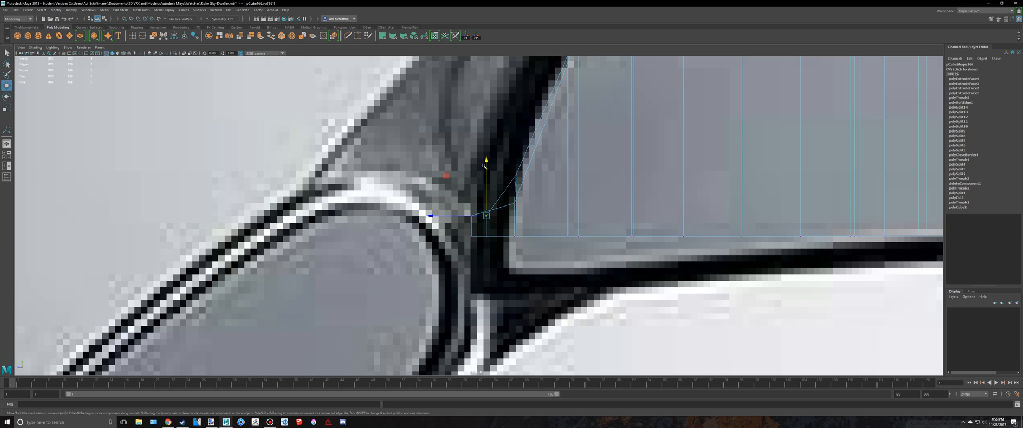
{"action": "scroll", "coordinate": [483, 166], "scroll_direction": "down", "scroll_amount": 10}
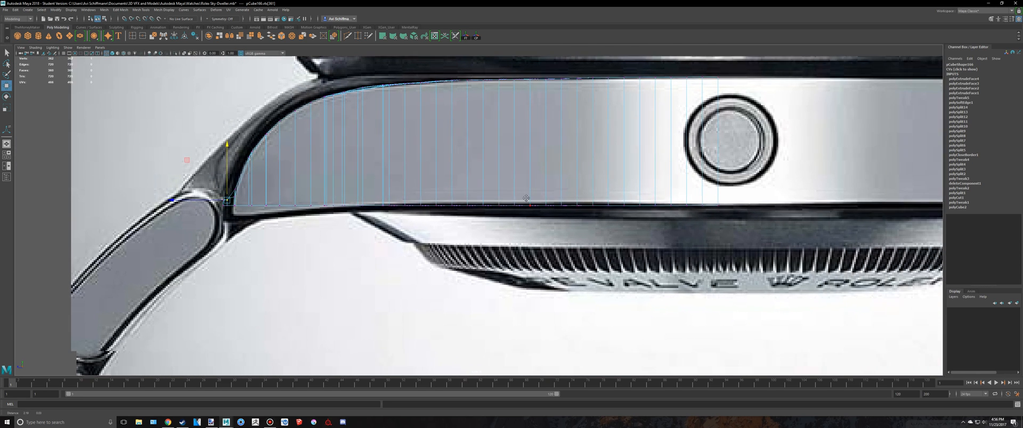
Step: Lower two neighbouring bottom-edge vertices slightly, where the case underside starts curving down toward the lug
{"action": "scroll", "coordinate": [414, 226], "scroll_direction": "up", "scroll_amount": 6}
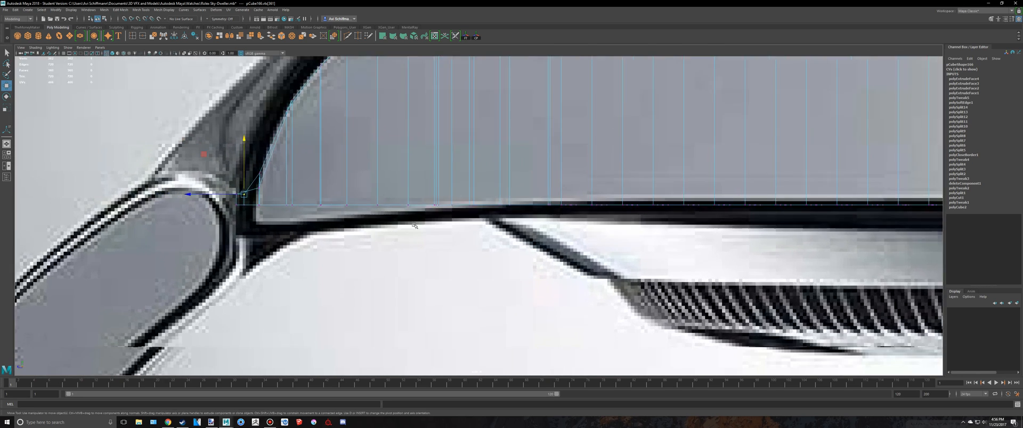
{"action": "scroll", "coordinate": [414, 225], "scroll_direction": "up", "scroll_amount": 5}
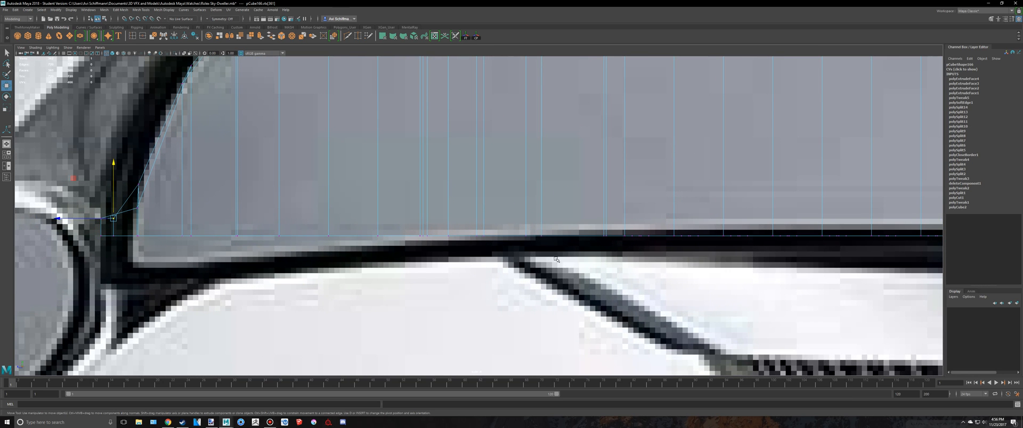
{"action": "left_click_drag", "start_coordinate": [538, 225], "coordinate": [538, 226]}
{"action": "left_click_drag", "start_coordinate": [539, 178], "coordinate": [539, 180]}
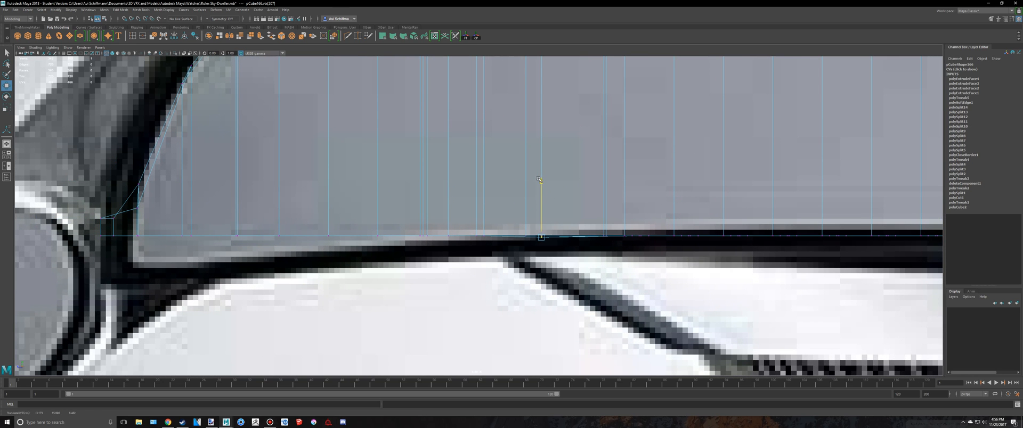
{"action": "key", "text": "q"}
{"action": "key", "text": "w"}
{"action": "scroll", "coordinate": [530, 244], "scroll_direction": "up", "scroll_amount": 2}
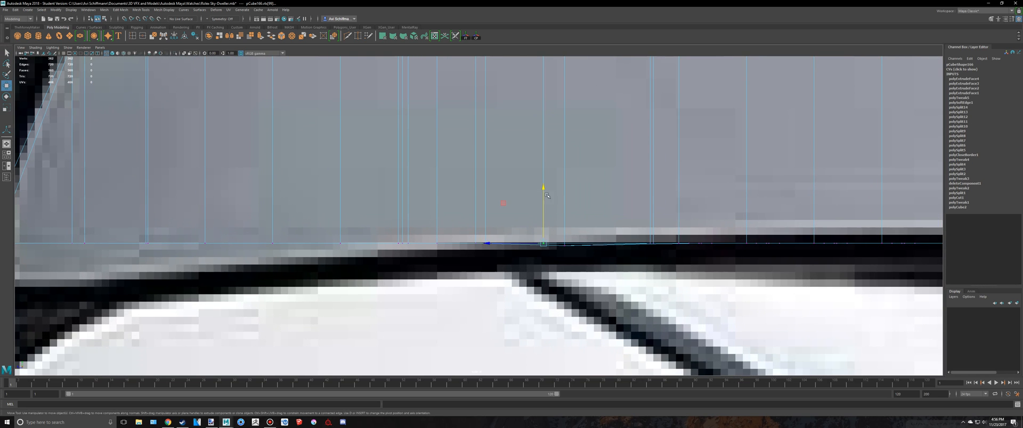
{"action": "left_click_drag", "start_coordinate": [543, 190], "coordinate": [543, 194]}
{"action": "key", "text": "q"}
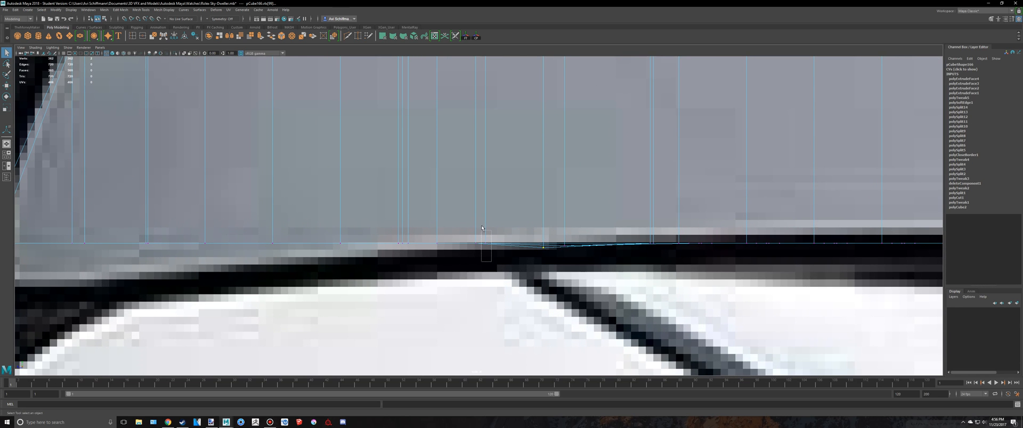
Step: Lower the next three bottom-edge vertices toward the lug onto the curved outline of the case underside
{"action": "left_click_drag", "start_coordinate": [482, 228], "coordinate": [482, 228]}
{"action": "key", "text": "w"}
{"action": "left_click_drag", "start_coordinate": [486, 189], "coordinate": [478, 256]}
{"action": "key", "text": "q"}
{"action": "key", "text": "w"}
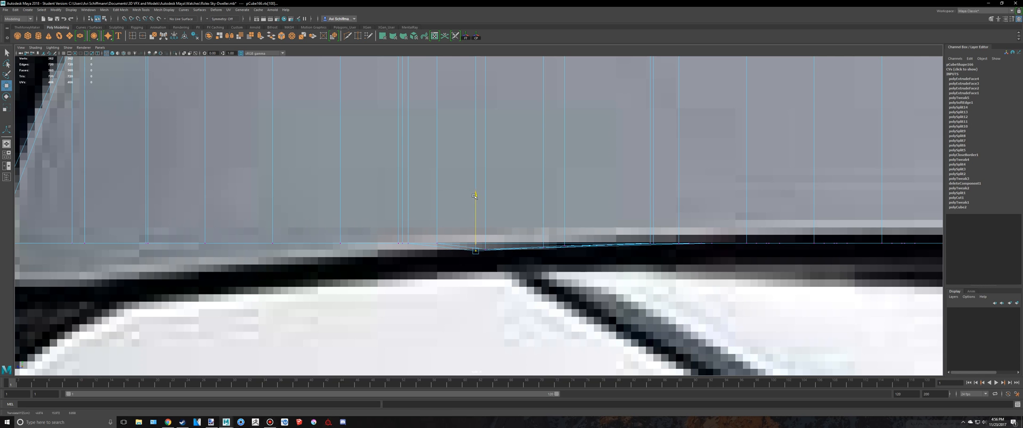
{"action": "scroll", "coordinate": [407, 270], "scroll_direction": "up", "scroll_amount": 3}
{"action": "left_click", "coordinate": [403, 266]}
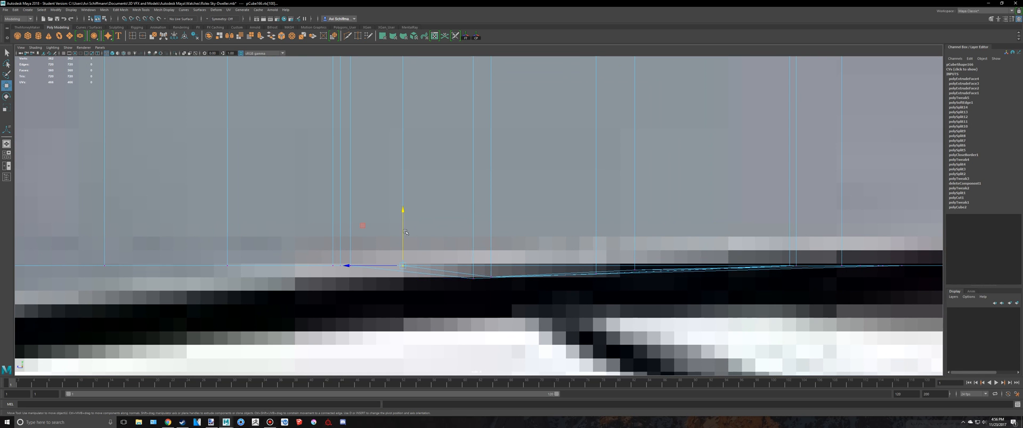
{"action": "left_click_drag", "start_coordinate": [404, 213], "coordinate": [404, 226]}
Step: Fine-tune a lowered bottom-edge vertex vertically and lower the first vertex of the adjoining close-set trio to the same curve
{"action": "middle_click_drag", "start_coordinate": [366, 244], "coordinate": [474, 216], "text": "alt"}
{"action": "scroll", "coordinate": [474, 215], "scroll_direction": "up", "scroll_amount": 2}
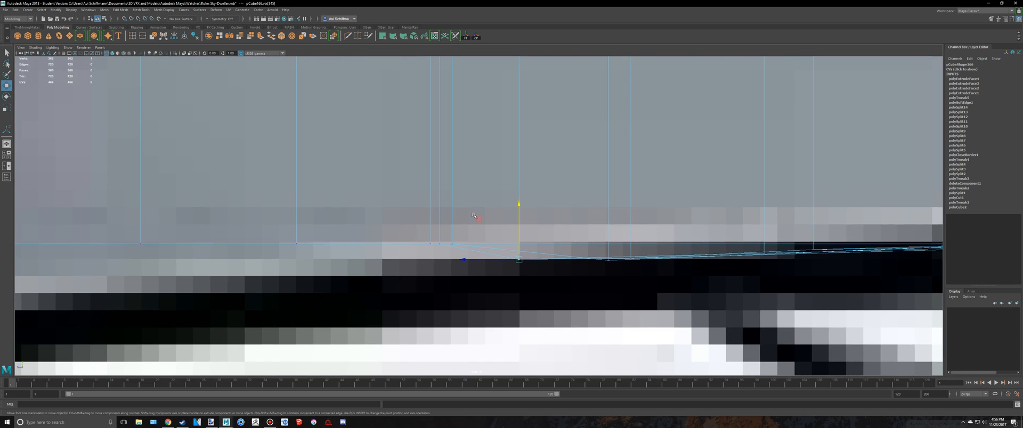
{"action": "left_click_drag", "start_coordinate": [607, 221], "coordinate": [608, 218]}
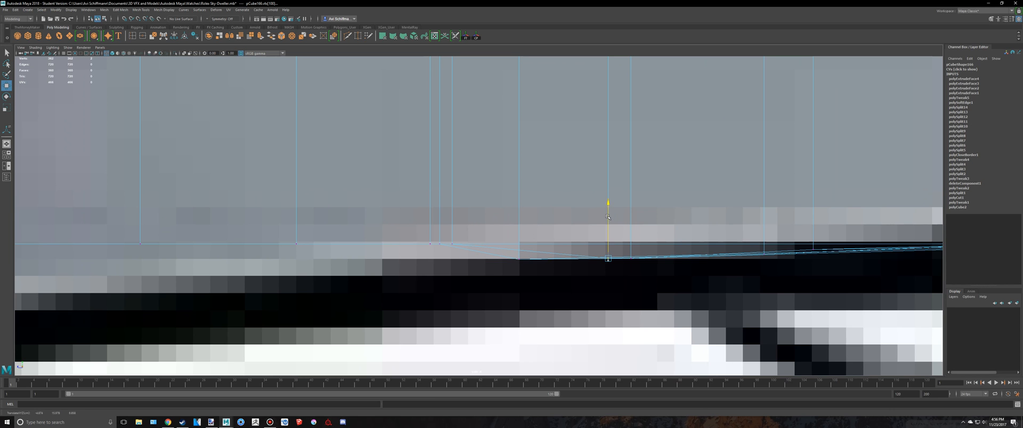
{"action": "scroll", "coordinate": [448, 278], "scroll_direction": "up", "scroll_amount": 2}
{"action": "left_click_drag", "start_coordinate": [437, 226], "coordinate": [437, 227]}
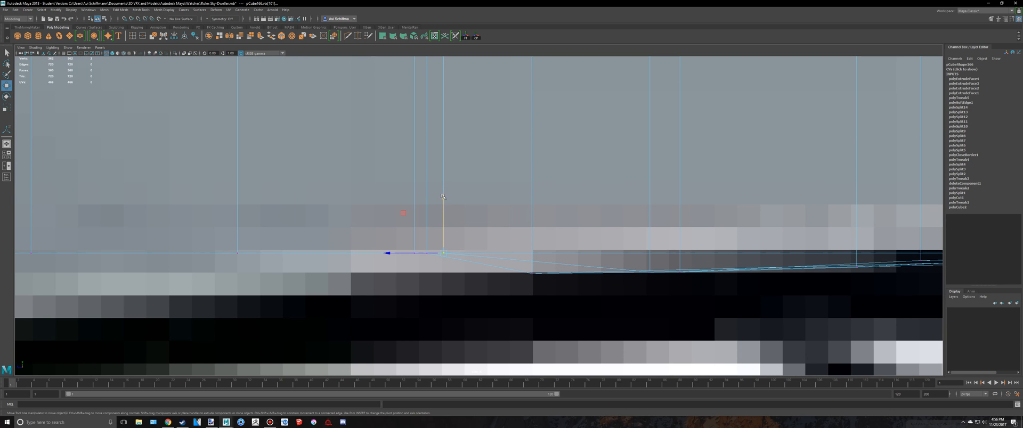
{"action": "left_click_drag", "start_coordinate": [445, 198], "coordinate": [445, 218]}
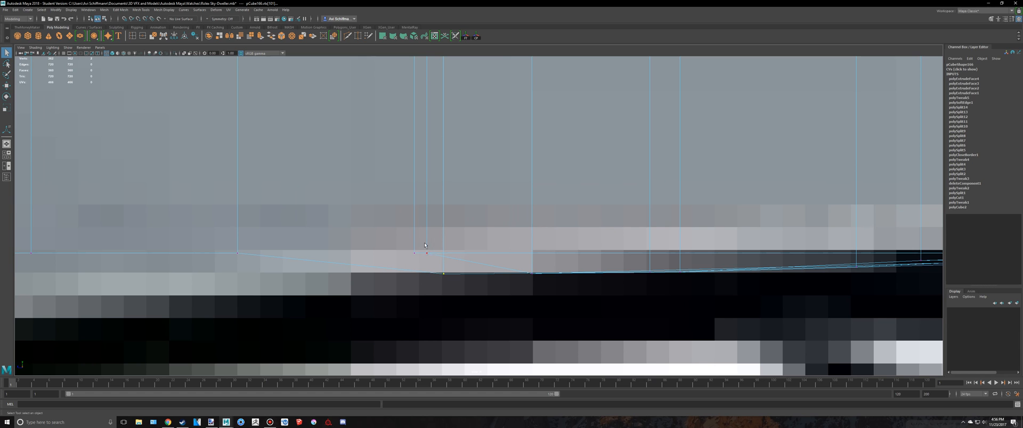
Step: Lower the other two vertices of the close-set trio level with the first one
{"action": "left_click_drag", "start_coordinate": [438, 264], "coordinate": [437, 266]}
{"action": "key", "text": "w"}
{"action": "left_click_drag", "start_coordinate": [427, 201], "coordinate": [428, 221]}
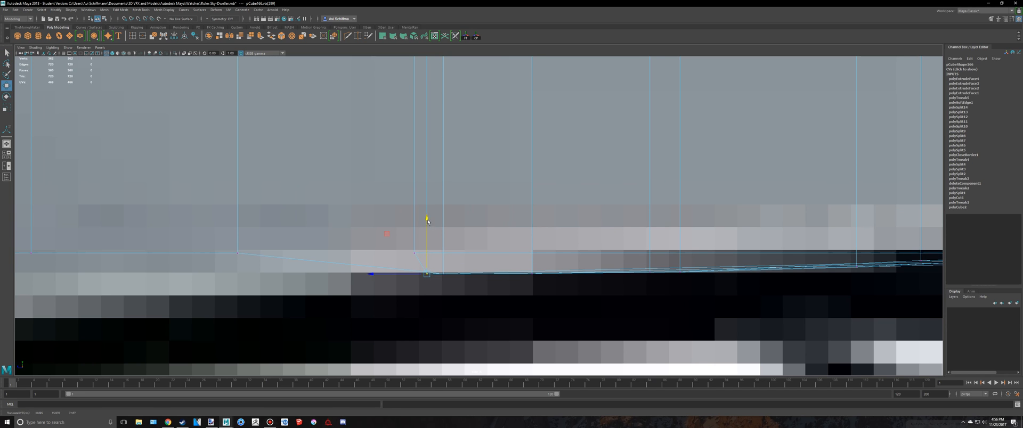
{"action": "left_click_drag", "start_coordinate": [424, 259], "coordinate": [424, 259]}
{"action": "key", "text": "w"}
{"action": "left_click_drag", "start_coordinate": [415, 196], "coordinate": [416, 216]}
Step: Lower the next two widely spaced bottom-edge vertices beyond the trio onto the underside curve
{"action": "middle_click_drag", "start_coordinate": [374, 218], "coordinate": [529, 181], "text": "alt"}
{"action": "left_click_drag", "start_coordinate": [372, 176], "coordinate": [450, 265]}
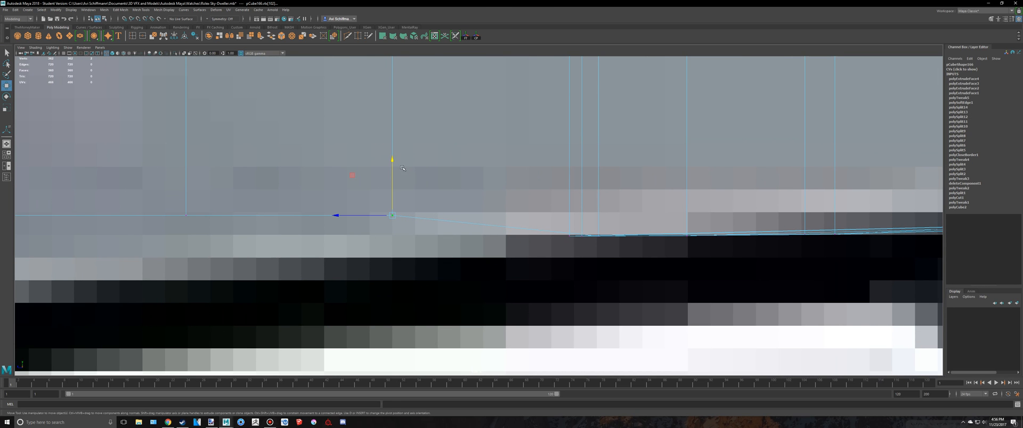
{"action": "left_click_drag", "start_coordinate": [393, 161], "coordinate": [399, 190]}
{"action": "right_click_drag", "start_coordinate": [399, 189], "coordinate": [463, 194], "text": "alt"}
{"action": "left_click_drag", "start_coordinate": [373, 194], "coordinate": [398, 228]}
{"action": "left_click_drag", "start_coordinate": [385, 170], "coordinate": [384, 173]}
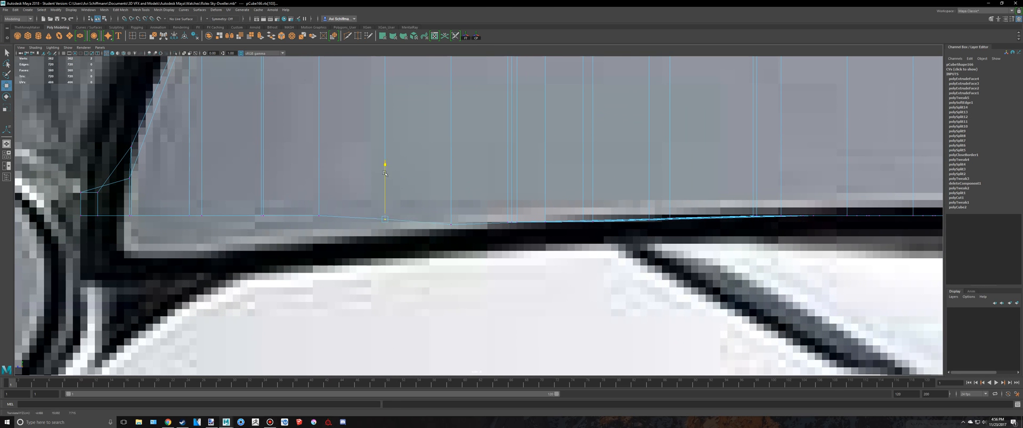
Step: Refine the height of the widely spaced vertex beside the trio and lower the third one along the underside outline
{"action": "key", "text": "w"}
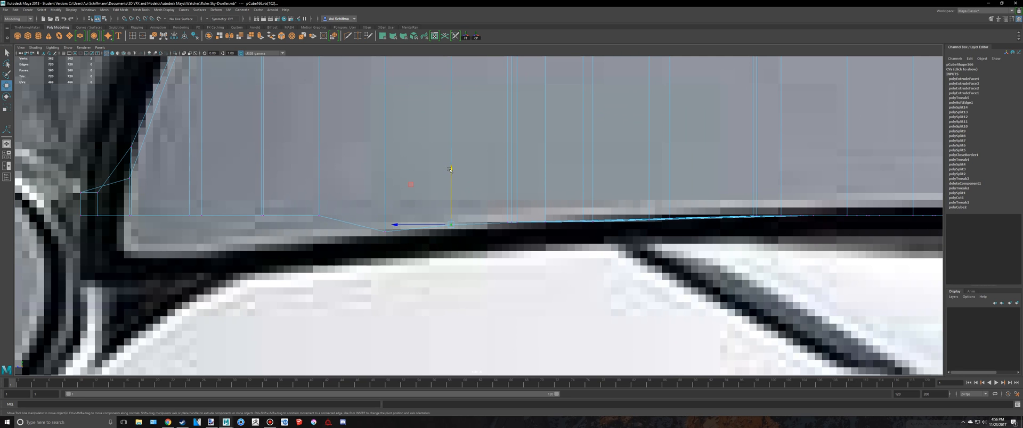
{"action": "left_click_drag", "start_coordinate": [451, 168], "coordinate": [451, 170]}
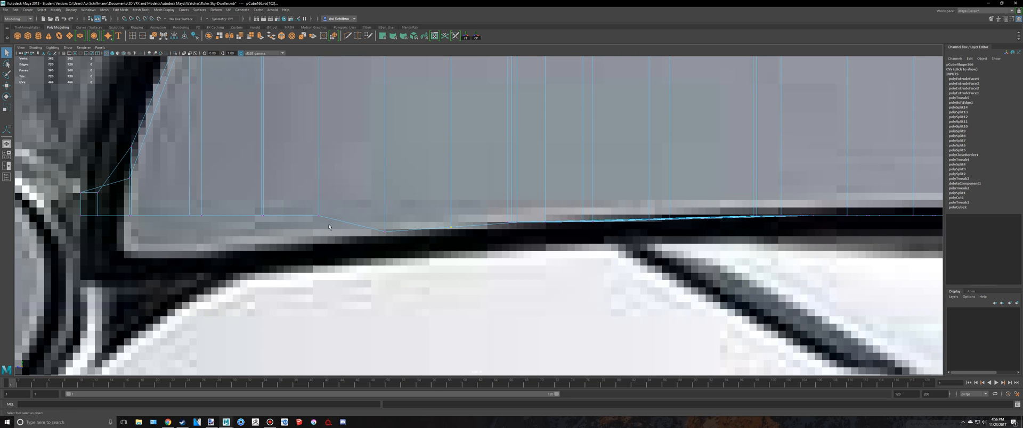
{"action": "key", "text": "w"}
{"action": "left_click_drag", "start_coordinate": [319, 162], "coordinate": [322, 185]}
Step: Lower both vertices of the next close-set bottom-edge pair near the lug to the edge of the dark outline
{"action": "middle_click_drag", "start_coordinate": [366, 182], "coordinate": [520, 180], "text": "alt"}
{"action": "scroll", "coordinate": [478, 216], "scroll_direction": "up", "scroll_amount": 2}
{"action": "key", "text": "q"}
{"action": "left_click_drag", "start_coordinate": [412, 223], "coordinate": [400, 200]}
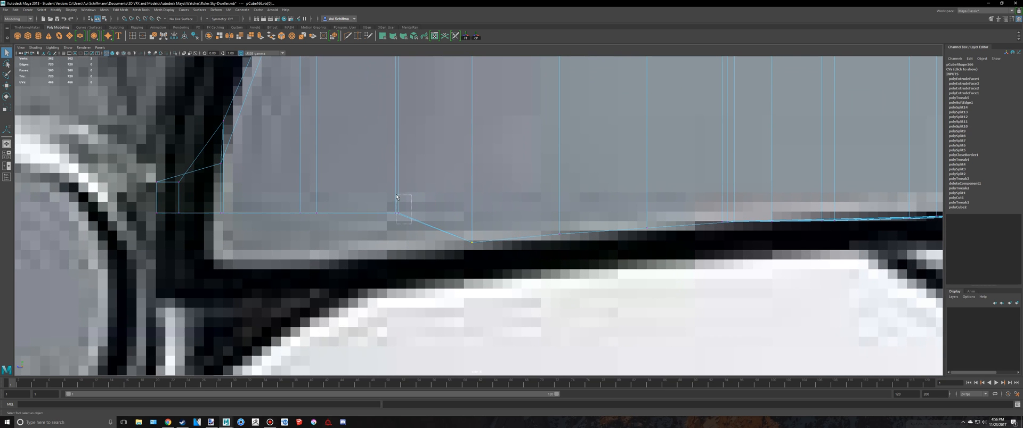
{"action": "key", "text": "w"}
{"action": "left_click_drag", "start_coordinate": [398, 160], "coordinate": [403, 189]}
{"action": "left_click_drag", "start_coordinate": [402, 220], "coordinate": [391, 206]}
{"action": "key", "text": "w"}
{"action": "left_click_drag", "start_coordinate": [397, 157], "coordinate": [397, 195]}
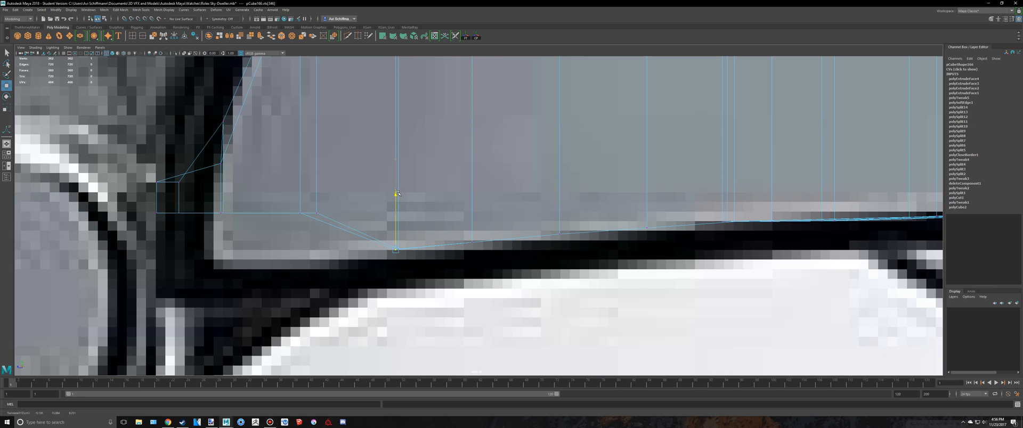
Step: Lower the two neighbouring bottom-edge vertices just before the lug corner onto the dark outline
{"action": "left_click_drag", "start_coordinate": [335, 229], "coordinate": [313, 191]}
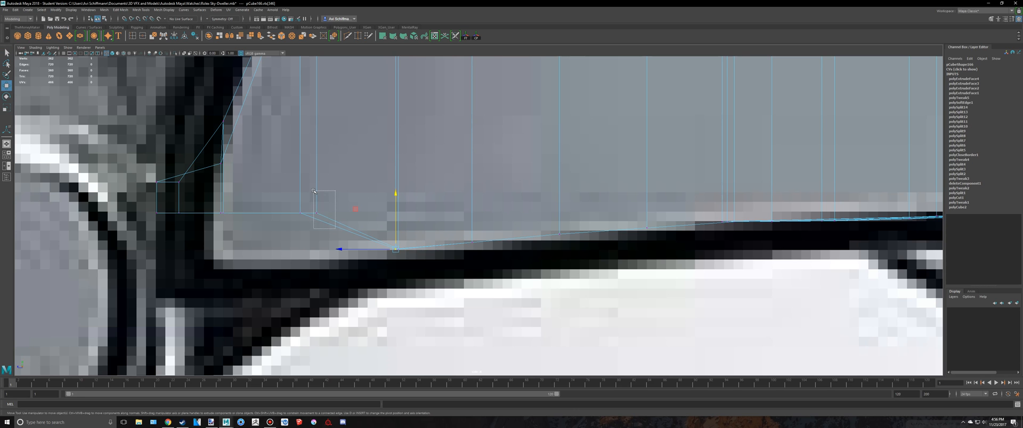
{"action": "left_click_drag", "start_coordinate": [323, 162], "coordinate": [325, 196]}
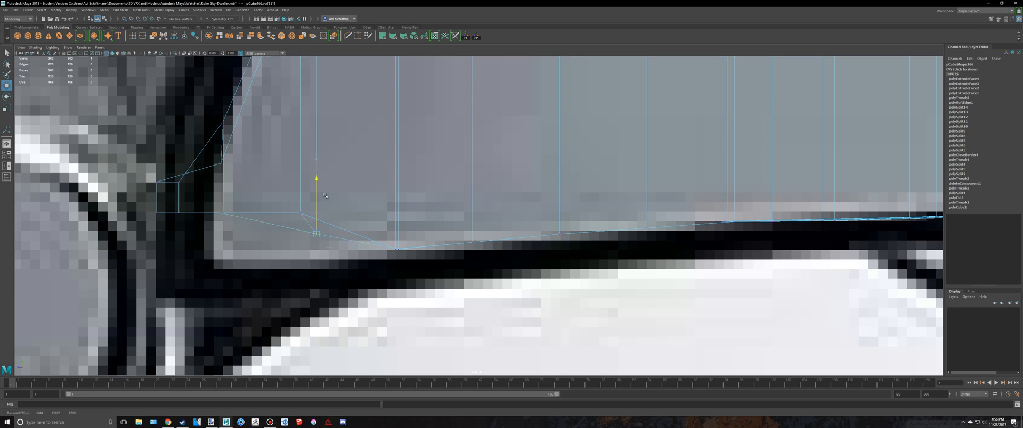
{"action": "left_click", "coordinate": [300, 213]}
{"action": "key", "text": "w"}
{"action": "left_click_drag", "start_coordinate": [307, 160], "coordinate": [309, 213]}
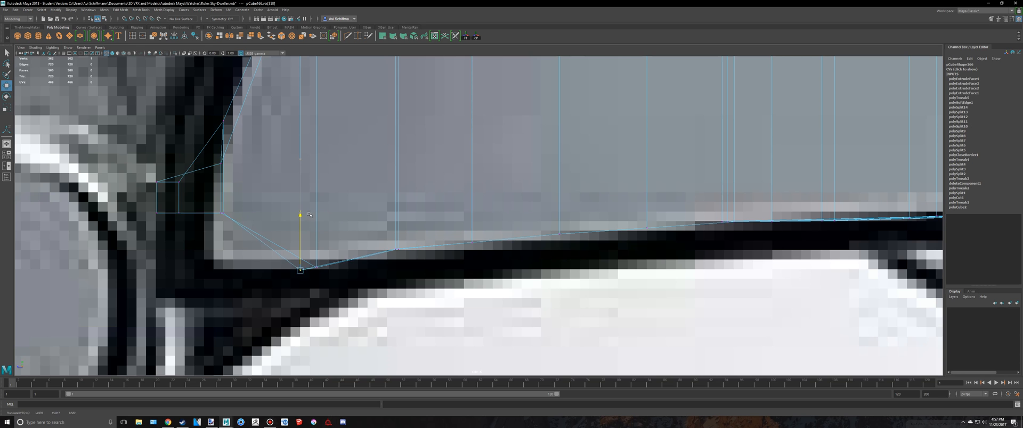
Step: Lower the two overlapping vertices at the lug's bottom corner to the corner of the case outline in the side reference
{"action": "scroll", "coordinate": [309, 215], "scroll_direction": "up", "scroll_amount": 2}
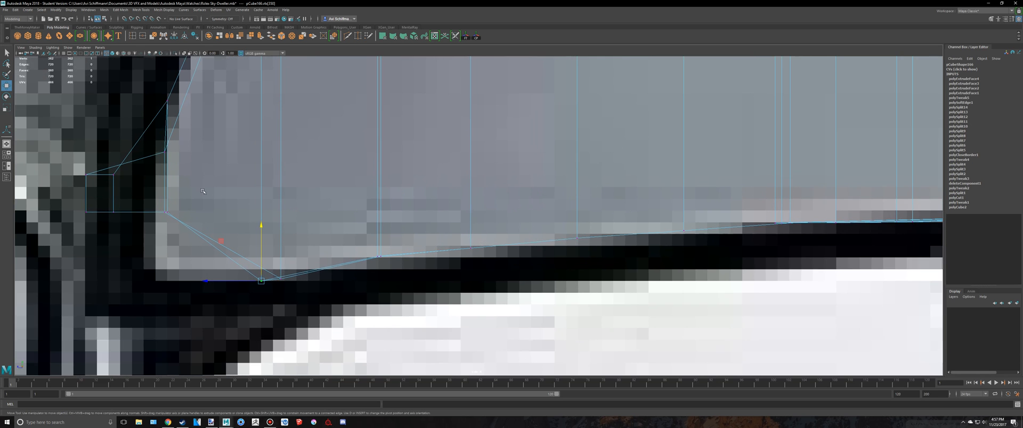
{"action": "middle_click_drag", "start_coordinate": [309, 215], "coordinate": [425, 217], "text": "alt"}
{"action": "scroll", "coordinate": [319, 221], "scroll_direction": "up", "scroll_amount": 2}
{"action": "left_click_drag", "start_coordinate": [267, 226], "coordinate": [241, 204]}
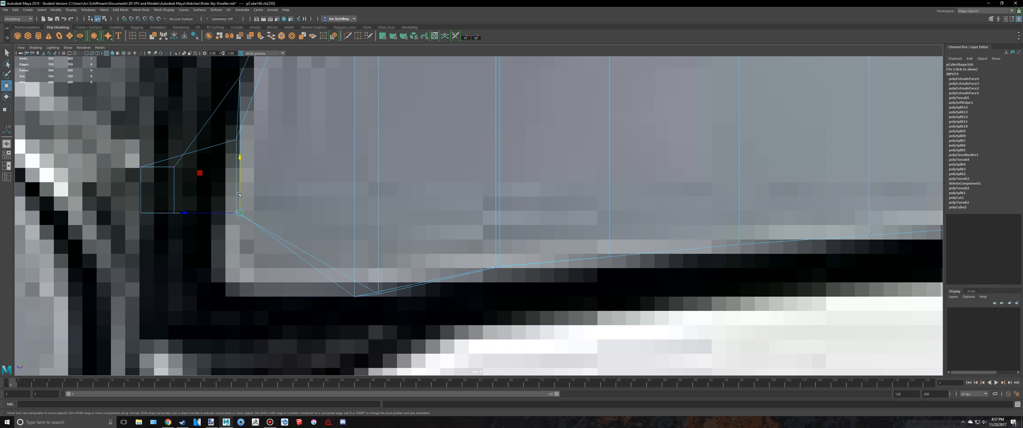
{"action": "left_click_drag", "start_coordinate": [241, 158], "coordinate": [243, 240]}
{"action": "key", "text": "w"}
{"action": "left_click_drag", "start_coordinate": [236, 159], "coordinate": [236, 243]}
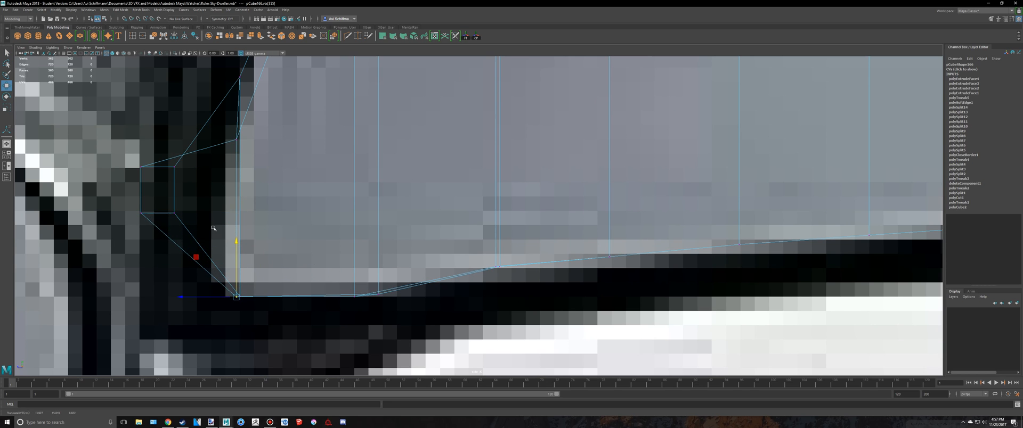
Step: Select the vertices of the small lug-tip end and shift them down toward the bottom corner in the side view
{"action": "scroll", "coordinate": [200, 221], "scroll_direction": "down", "scroll_amount": 8}
{"action": "scroll", "coordinate": [283, 214], "scroll_direction": "up", "scroll_amount": 4}
{"action": "key", "text": "q"}
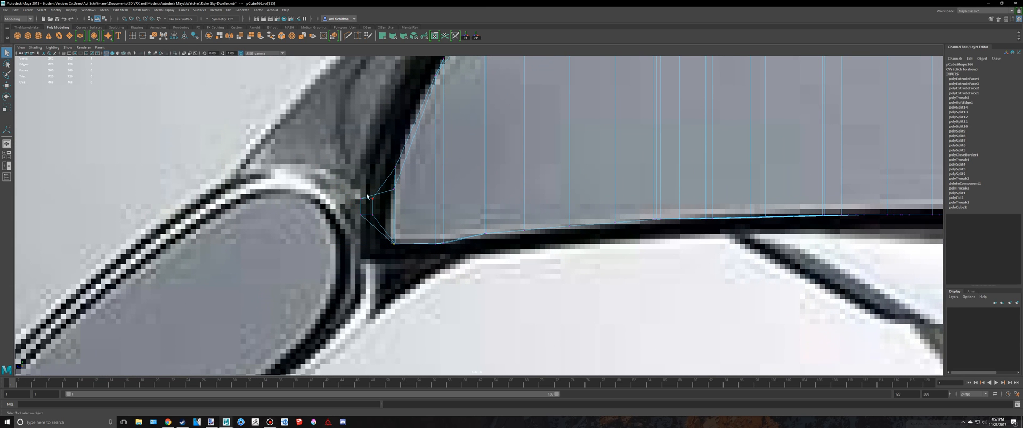
{"action": "key", "text": "w"}
{"action": "scroll", "coordinate": [367, 223], "scroll_direction": "up", "scroll_amount": 2}
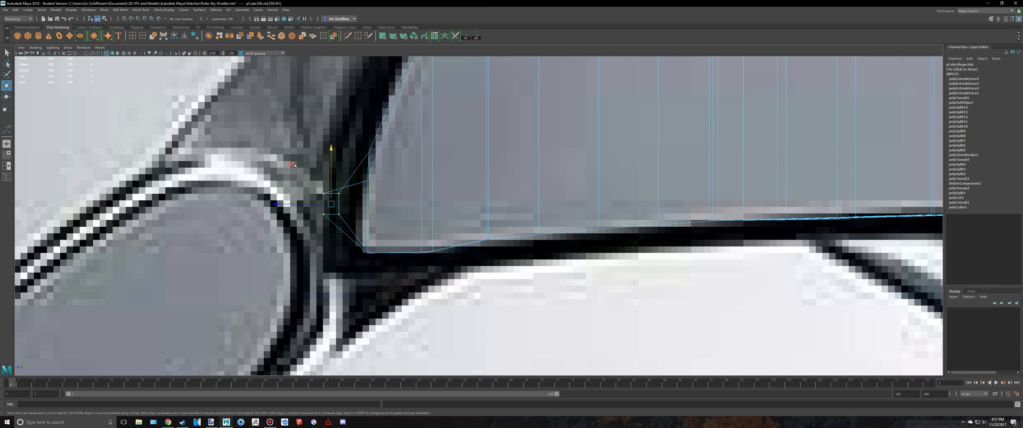
{"action": "left_click_drag", "start_coordinate": [293, 165], "coordinate": [304, 179]}
Step: Examine the whole case mesh from several angles in the perspective view, in object mode
{"action": "key", "text": "space"}
{"action": "scroll", "coordinate": [639, 160], "scroll_direction": "down", "scroll_amount": 6}
{"action": "left_click_drag", "start_coordinate": [650, 159], "coordinate": [619, 162], "text": "alt"}
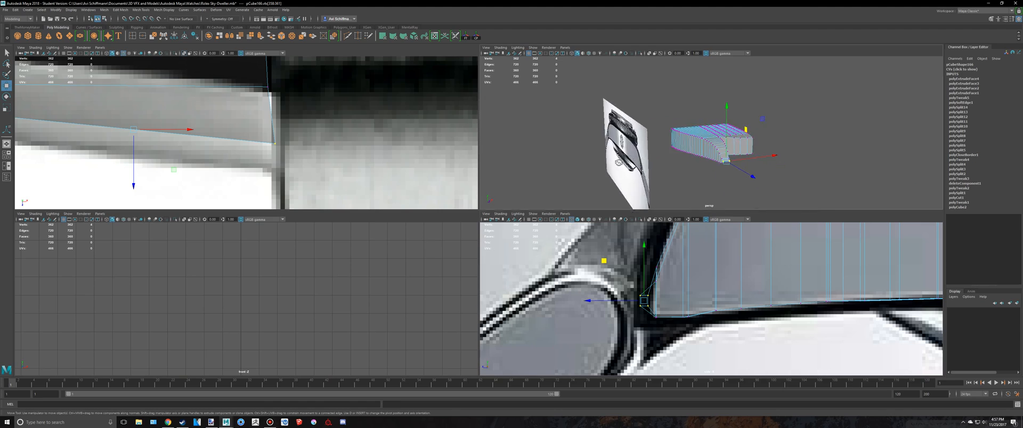
{"action": "left_click_drag", "start_coordinate": [728, 161], "coordinate": [690, 162], "text": "alt"}
{"action": "key", "text": "space"}
{"action": "key", "text": "q"}
{"action": "right_click_drag", "start_coordinate": [518, 219], "coordinate": [562, 203]}
{"action": "left_click", "coordinate": [603, 225]}
{"action": "mouse_move", "coordinate": [603, 225]}
{"action": "left_mouse_down", "text": "alt"}
{"action": "mouse_move", "coordinate": [635, 216]}
{"action": "mouse_move", "coordinate": [687, 244]}
{"action": "mouse_move", "coordinate": [622, 228]}
{"action": "mouse_move", "coordinate": [611, 242]}
{"action": "mouse_move", "coordinate": [603, 216]}
{"action": "left_mouse_up", "text": "alt"}
{"action": "left_click", "coordinate": [528, 235]}
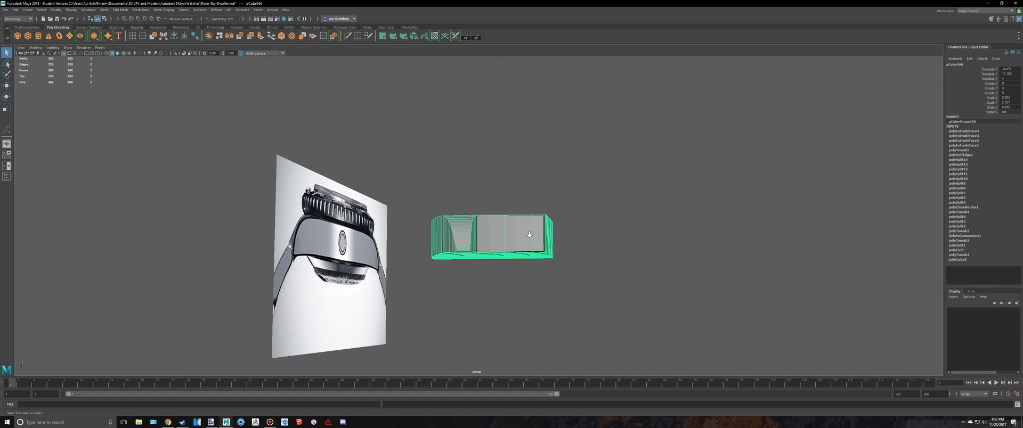
{"action": "scroll", "coordinate": [528, 235], "scroll_direction": "up", "scroll_amount": 3}
Step: In the top view, move the lug tip's bracelet-side end vertices down to the lug's lower edge in the reference
{"action": "key", "text": "space"}
{"action": "key", "text": "space"}
{"action": "scroll", "coordinate": [389, 178], "scroll_direction": "down", "scroll_amount": 6}
{"action": "scroll", "coordinate": [477, 195], "scroll_direction": "up", "scroll_amount": 8}
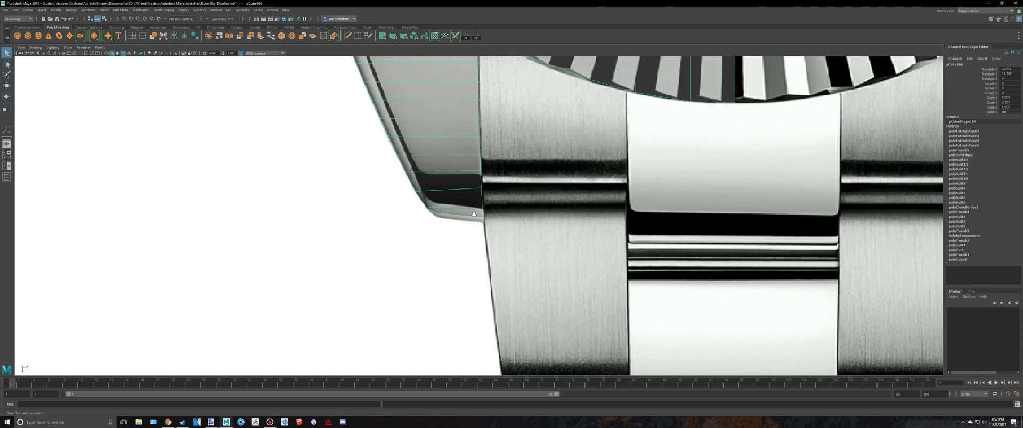
{"action": "right_click_drag", "start_coordinate": [477, 195], "coordinate": [442, 195]}
{"action": "scroll", "coordinate": [482, 222], "scroll_direction": "up", "scroll_amount": 2}
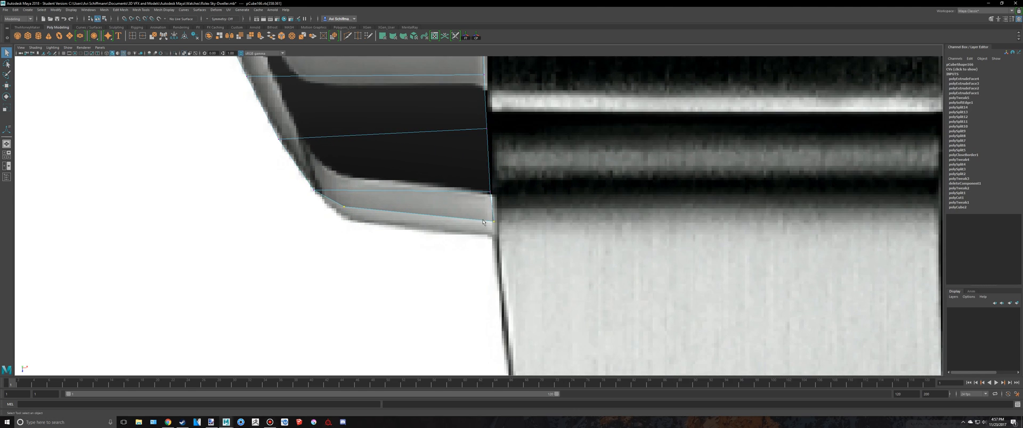
{"action": "left_click_drag", "start_coordinate": [516, 248], "coordinate": [476, 216]}
{"action": "key", "text": "w"}
{"action": "scroll", "coordinate": [500, 240], "scroll_direction": "up", "scroll_amount": 3}
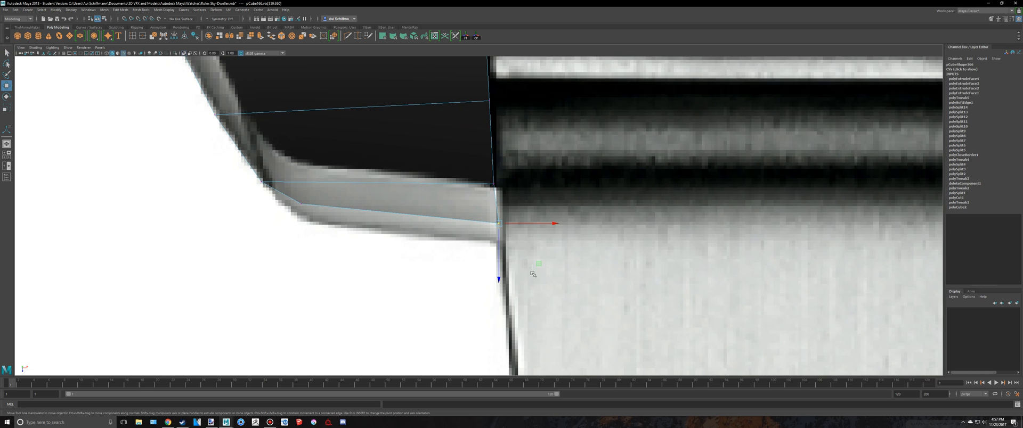
{"action": "middle_click_drag", "start_coordinate": [537, 265], "coordinate": [536, 278]}
Step: Move the lug tip's outer corner vertices down onto the rounded lug outline in the top view
{"action": "key", "text": "q"}
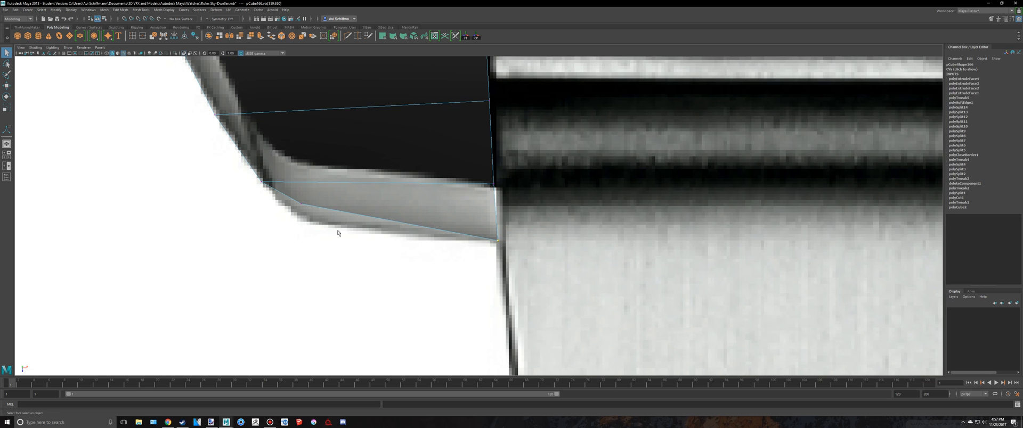
{"action": "left_click_drag", "start_coordinate": [282, 200], "coordinate": [282, 198]}
{"action": "key", "text": "w"}
{"action": "left_click_drag", "start_coordinate": [340, 243], "coordinate": [341, 261]}
Step: Examine the reshaped lug tip in the side and perspective views
{"action": "key", "text": "space"}
{"action": "scroll", "coordinate": [591, 309], "scroll_direction": "up", "scroll_amount": 3}
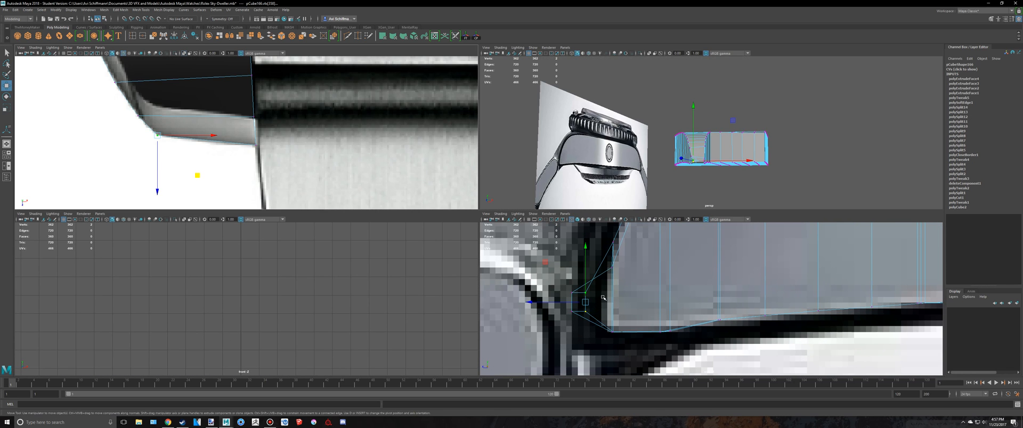
{"action": "key", "text": "space"}
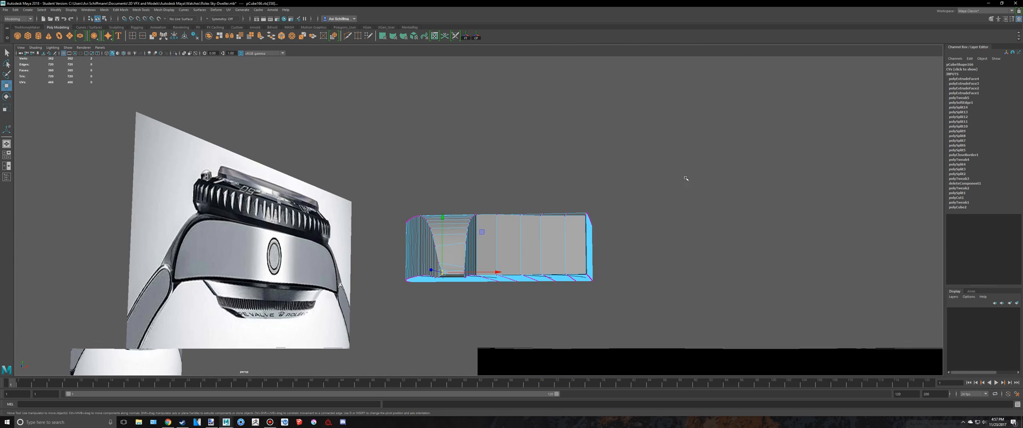
{"action": "left_click_drag", "start_coordinate": [686, 176], "coordinate": [702, 186], "text": "alt"}
{"action": "scroll", "coordinate": [646, 235], "scroll_direction": "up", "scroll_amount": 3}
{"action": "middle_click_drag", "start_coordinate": [613, 264], "coordinate": [542, 183], "text": "alt"}
{"action": "left_click_drag", "start_coordinate": [541, 182], "coordinate": [427, 289], "text": "alt"}
Step: Select the vertex above the lug tip's inner corner and raise it along the case edge in the side view
{"action": "key", "text": "q"}
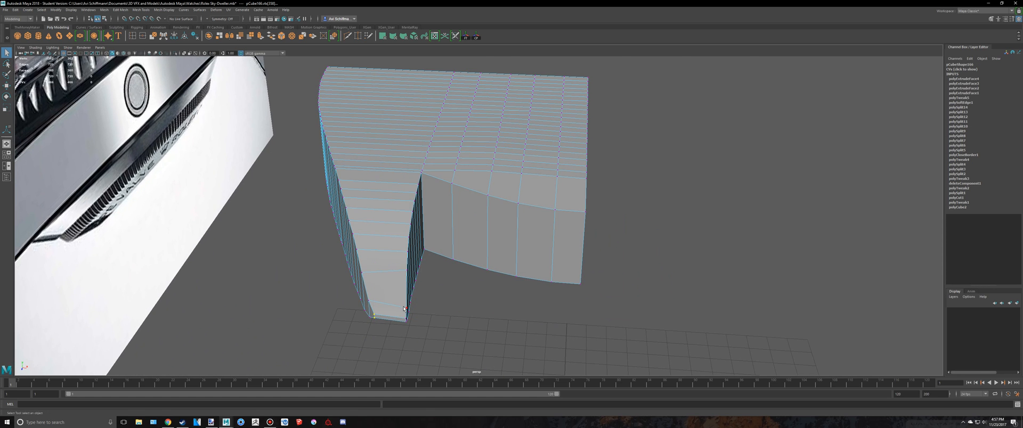
{"action": "key", "text": "space"}
{"action": "middle_click_drag", "start_coordinate": [319, 121], "coordinate": [326, 144], "text": "alt"}
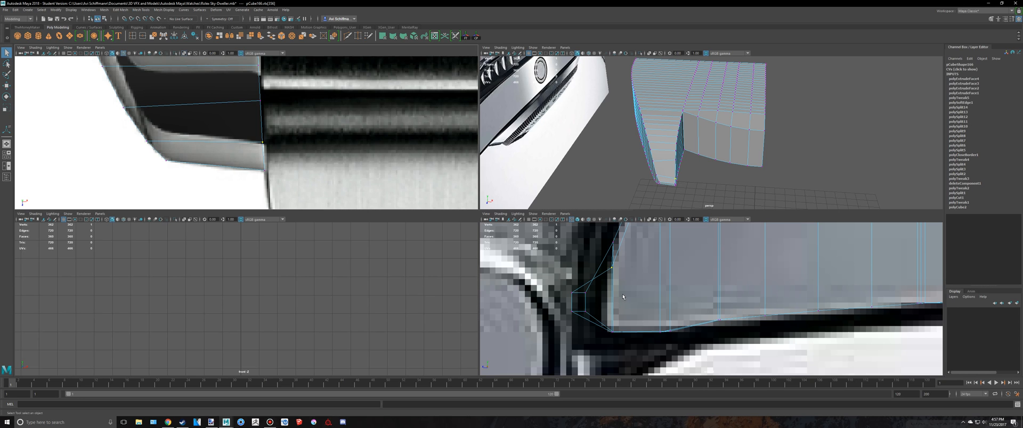
{"action": "middle_click_drag", "start_coordinate": [623, 290], "coordinate": [621, 317], "text": "alt"}
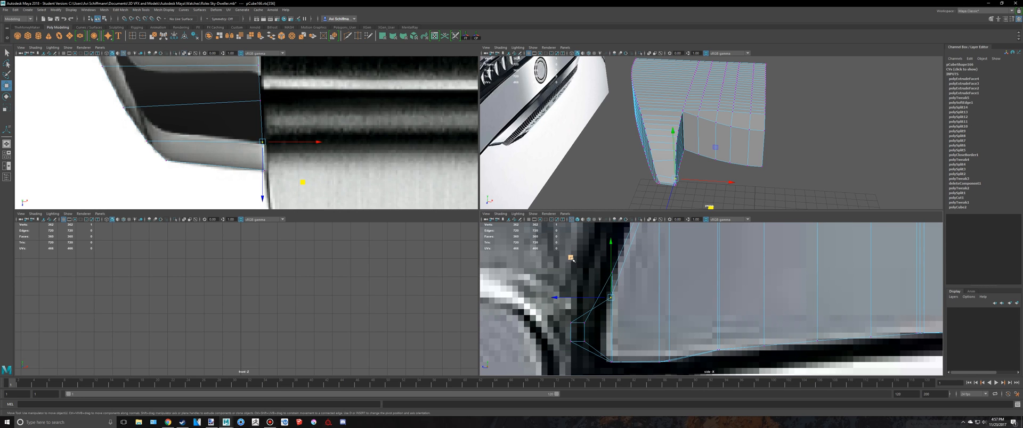
{"action": "key", "text": "w"}
{"action": "middle_click_drag", "start_coordinate": [571, 252], "coordinate": [572, 235]}
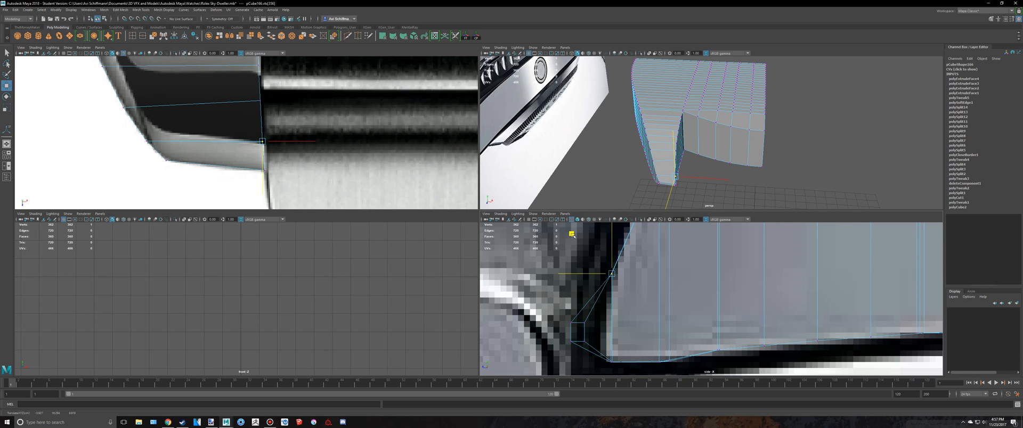
Step: In the side view, select the lug tip's two upper end vertices and move them down and in toward the case
{"action": "left_click", "coordinate": [587, 322]}
{"action": "left_click_drag", "start_coordinate": [692, 189], "coordinate": [630, 170], "text": "alt"}
{"action": "right_click_drag", "start_coordinate": [613, 166], "coordinate": [658, 195], "text": "alt"}
{"action": "middle_click_drag", "start_coordinate": [639, 194], "coordinate": [680, 148], "text": "alt"}
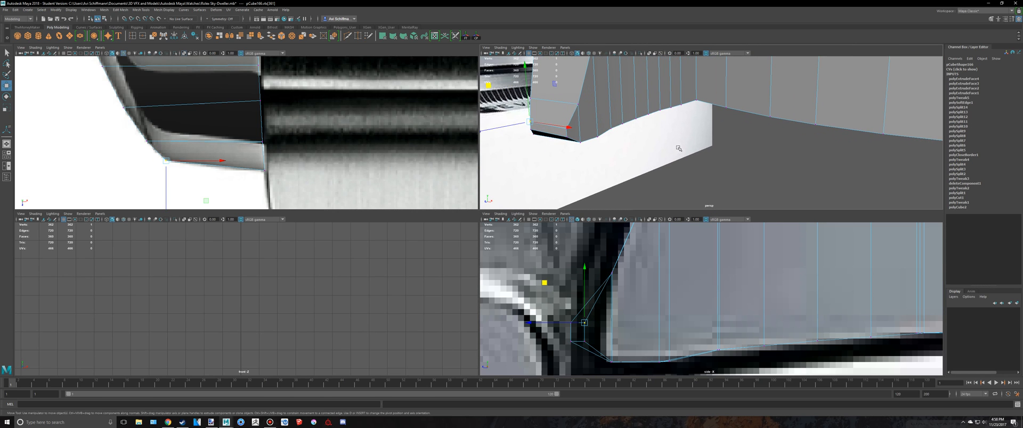
{"action": "key", "text": "q"}
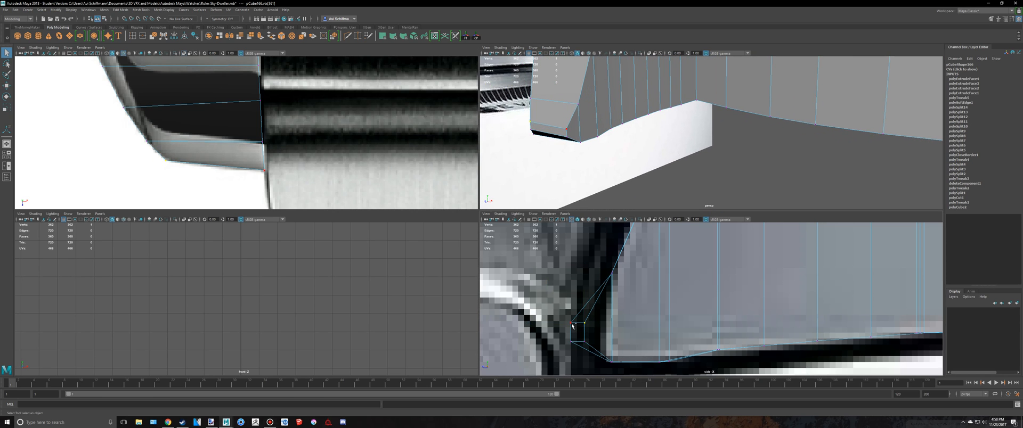
{"action": "key", "text": "w"}
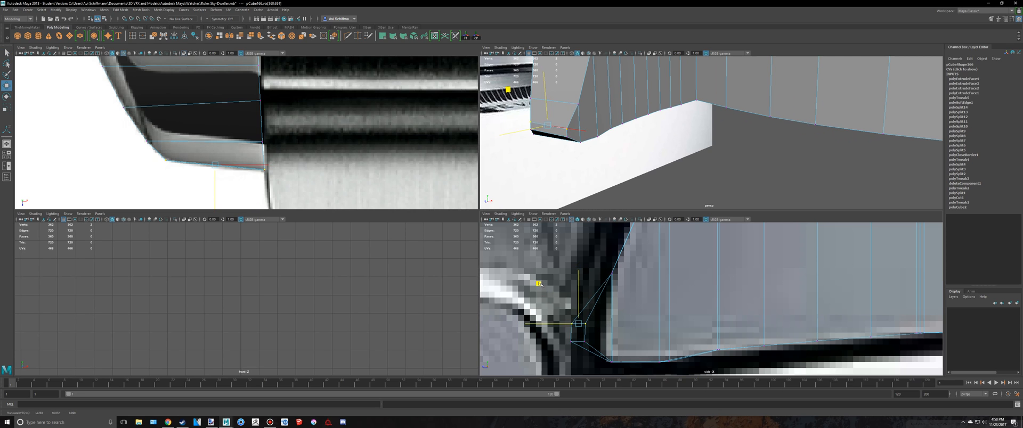
{"action": "middle_click_drag", "start_coordinate": [539, 283], "coordinate": [553, 298]}
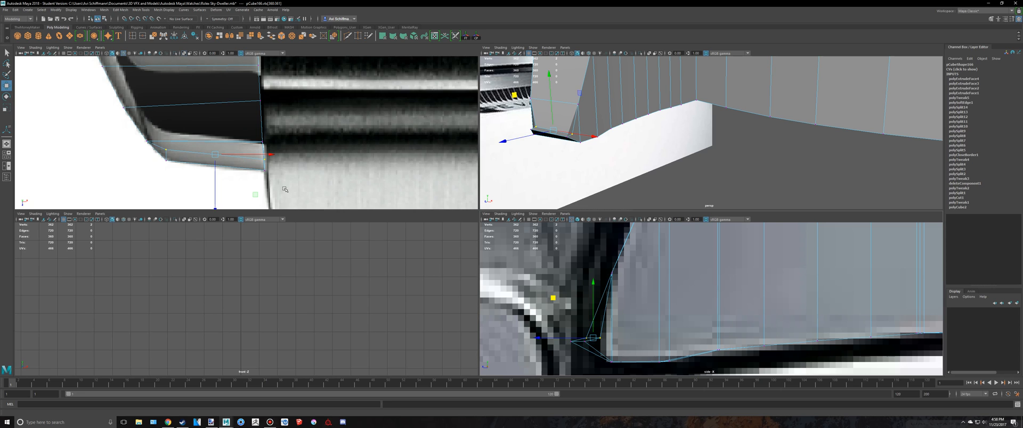
Step: Select the lug tip's two lower end vertices and move them down and inward to the case's bottom corner in the side view
{"action": "left_click_drag", "start_coordinate": [285, 189], "coordinate": [235, 169]}
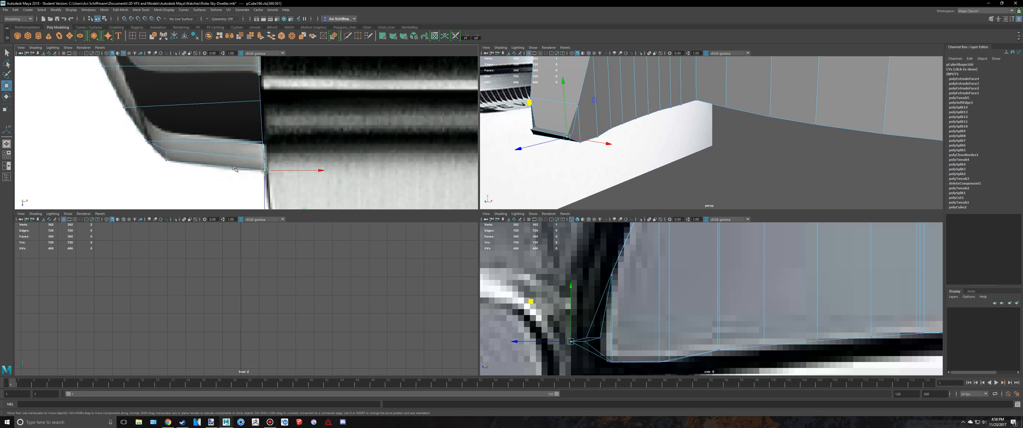
{"action": "left_click", "coordinate": [159, 156], "text": "shift"}
{"action": "middle_click_drag", "start_coordinate": [560, 304], "coordinate": [547, 318]}
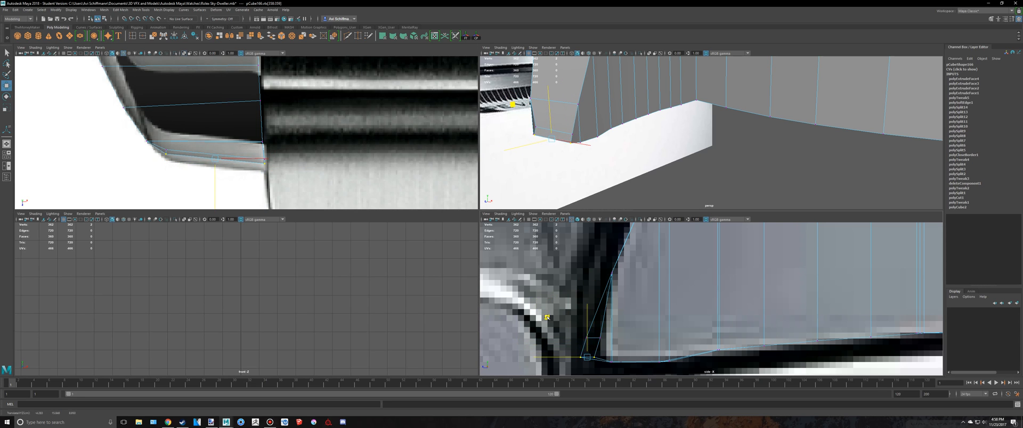
{"action": "left_click_drag", "start_coordinate": [547, 318], "coordinate": [548, 319]}
Step: Examine the reshaped lug tip in object mode in the perspective view
{"action": "key", "text": "space"}
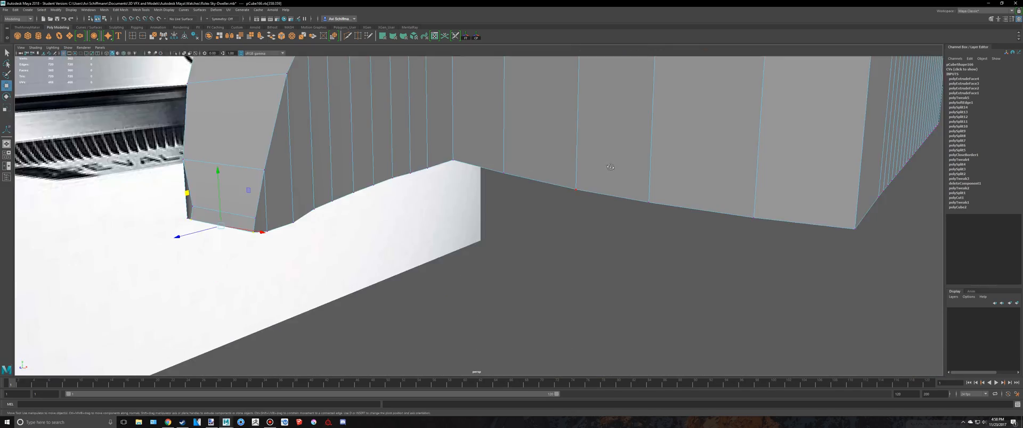
{"action": "left_click_drag", "start_coordinate": [611, 170], "coordinate": [476, 143], "text": "alt"}
{"action": "key", "text": "q"}
{"action": "right_click_drag", "start_coordinate": [476, 144], "coordinate": [516, 137]}
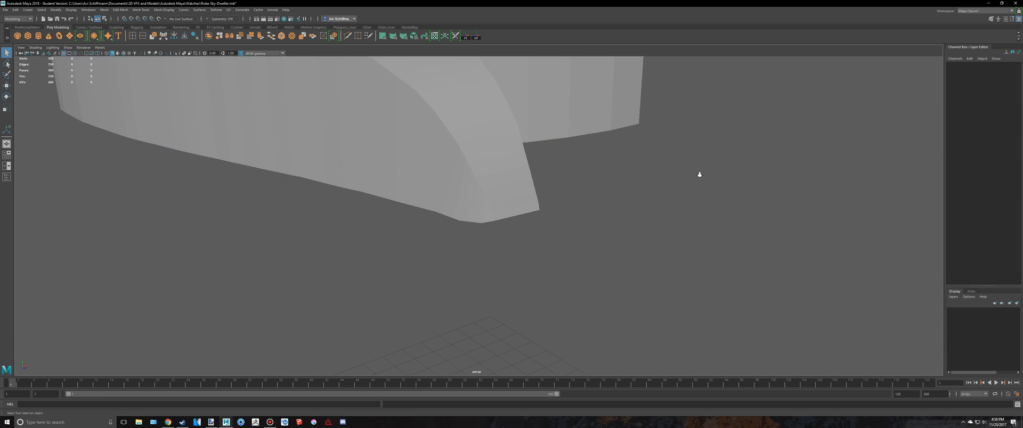
{"action": "left_click_drag", "start_coordinate": [699, 173], "coordinate": [594, 162], "text": "alt"}
{"action": "scroll", "coordinate": [451, 194], "scroll_direction": "up", "scroll_amount": 4}
{"action": "left_click", "coordinate": [451, 194]}
Step: In the side view, raise the bottom-edge vertices next to the lug's corner onto the case's lower outline
{"action": "key", "text": "space"}
{"action": "key", "text": "space"}
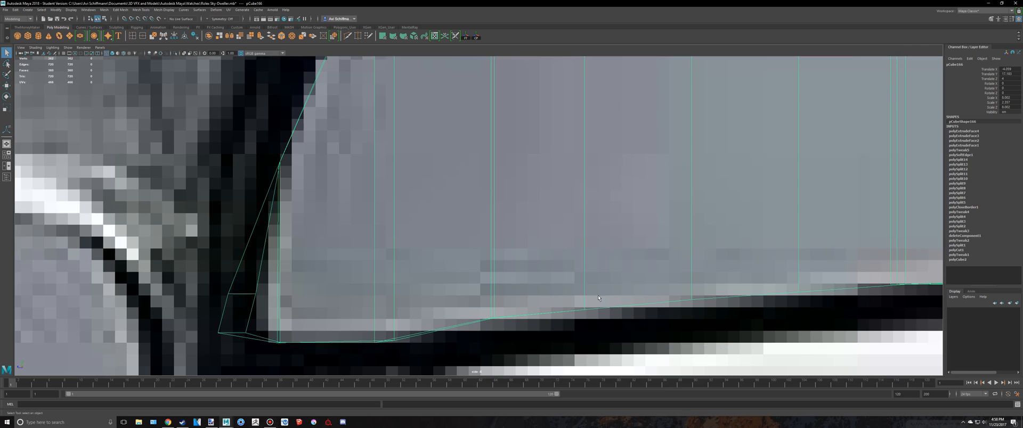
{"action": "middle_click_drag", "start_coordinate": [421, 320], "coordinate": [472, 286], "text": "alt"}
{"action": "right_click_drag", "start_coordinate": [462, 305], "coordinate": [432, 244]}
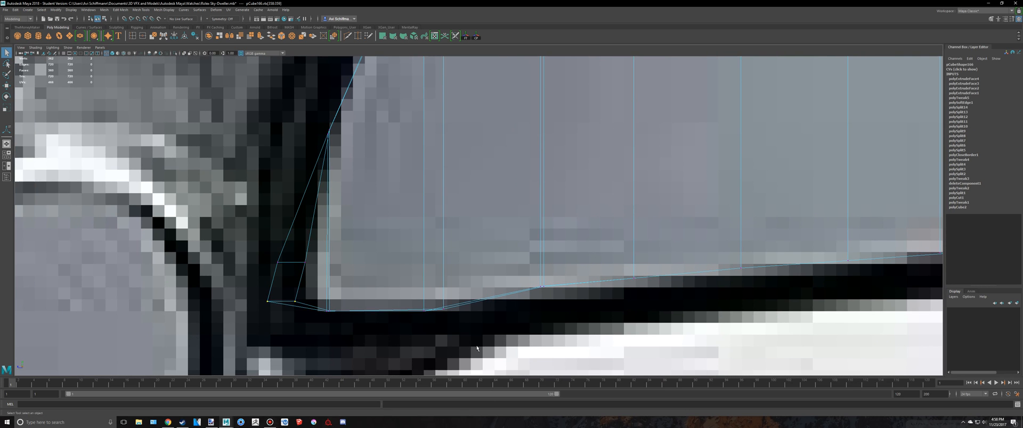
{"action": "left_click_drag", "start_coordinate": [382, 273], "coordinate": [468, 339]}
{"action": "key", "text": "w"}
{"action": "left_click_drag", "start_coordinate": [433, 254], "coordinate": [435, 246]}
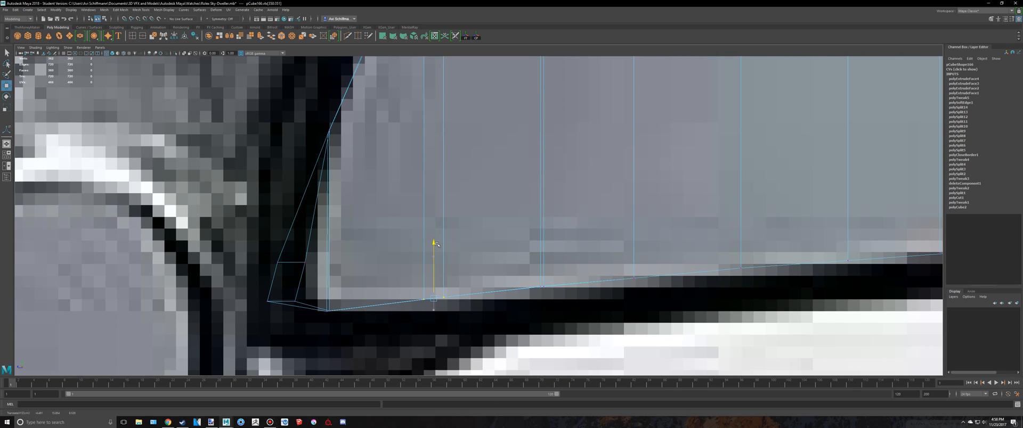
Step: Raise the vertices at the case's bottom corner level with the lug tip's lower end, and select the vertex above the tip
{"action": "left_click_drag", "start_coordinate": [311, 299], "coordinate": [311, 299]}
{"action": "key", "text": "w"}
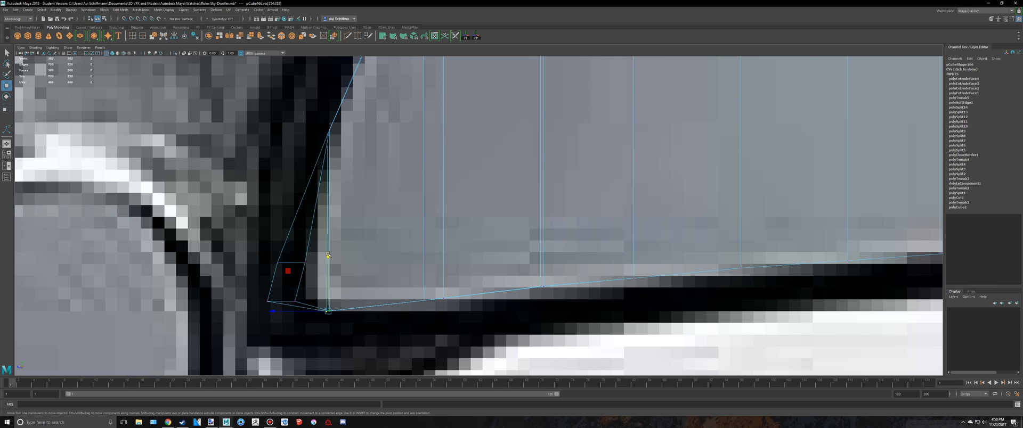
{"action": "left_click_drag", "start_coordinate": [329, 254], "coordinate": [329, 250]}
{"action": "middle_click_drag", "start_coordinate": [330, 248], "coordinate": [470, 220], "text": "alt"}
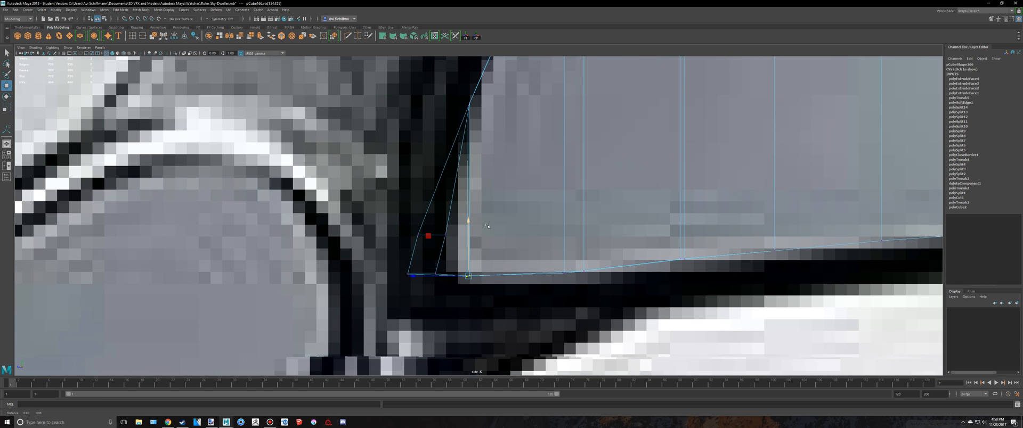
{"action": "key", "text": "q"}
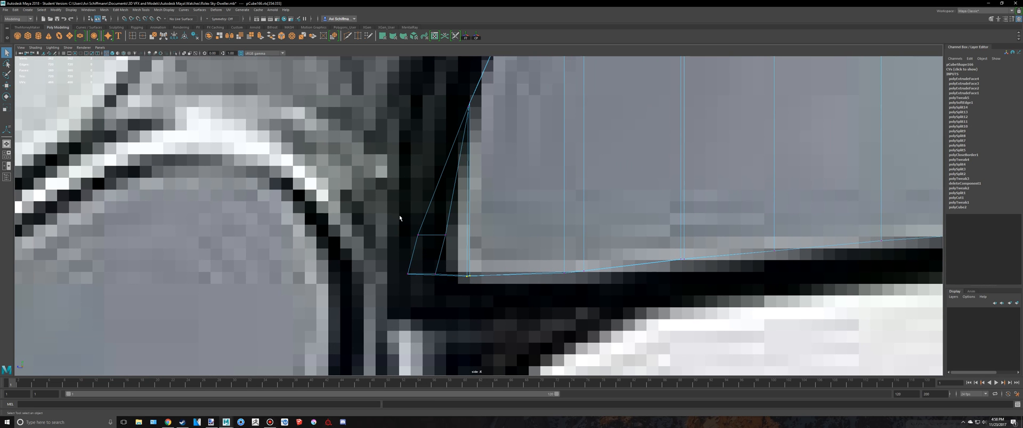
{"action": "left_click_drag", "start_coordinate": [399, 217], "coordinate": [430, 242]}
{"action": "key", "text": "w"}
Step: Select the horizontal edge across the lug tip's end face in the perspective view and delete it
{"action": "key", "text": "space"}
{"action": "key", "text": "space"}
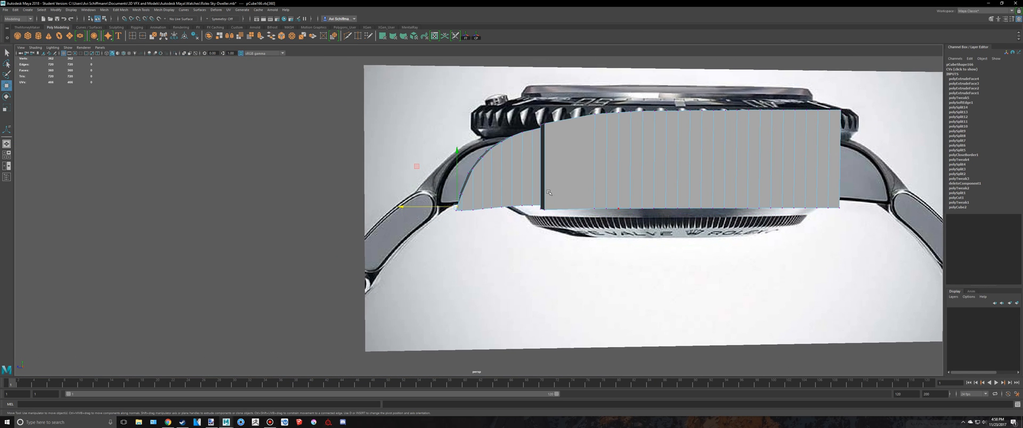
{"action": "scroll", "coordinate": [549, 192], "scroll_direction": "up", "scroll_amount": 6}
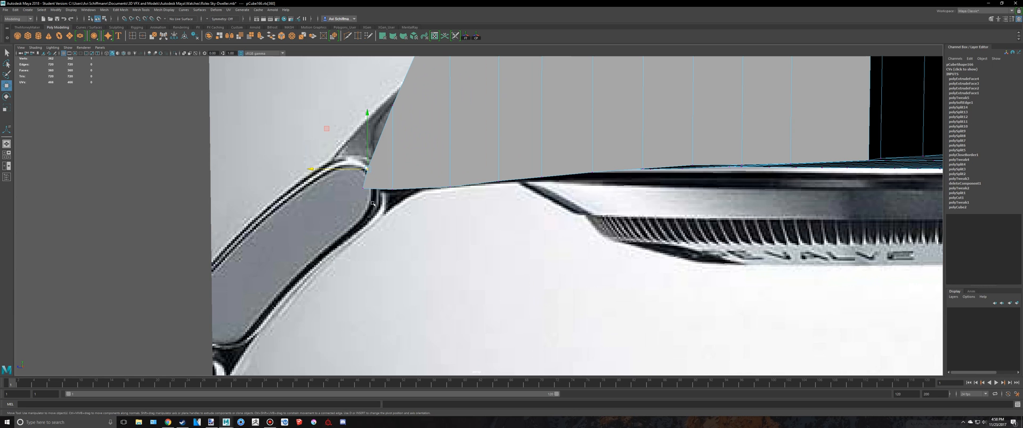
{"action": "left_click_drag", "start_coordinate": [330, 130], "coordinate": [475, 196], "text": "alt"}
{"action": "left_click", "coordinate": [384, 178]}
{"action": "right_click_drag", "start_coordinate": [475, 195], "coordinate": [475, 170]}
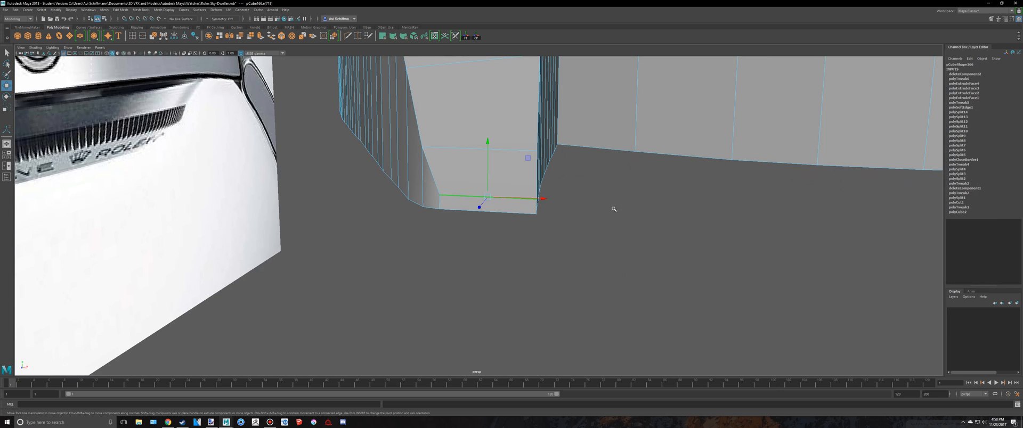
{"action": "key", "text": "Delete"}
{"action": "key", "text": "ctrl+z"}
{"action": "key", "text": "Delete"}
Step: Select the lug tip's outer corner vertex and move it down onto the lug's lower outline in the top view
{"action": "left_click_drag", "start_coordinate": [617, 213], "coordinate": [644, 206], "text": "alt"}
{"action": "right_click_drag", "start_coordinate": [521, 193], "coordinate": [494, 192]}
{"action": "left_click", "coordinate": [523, 218]}
{"action": "key", "text": "space"}
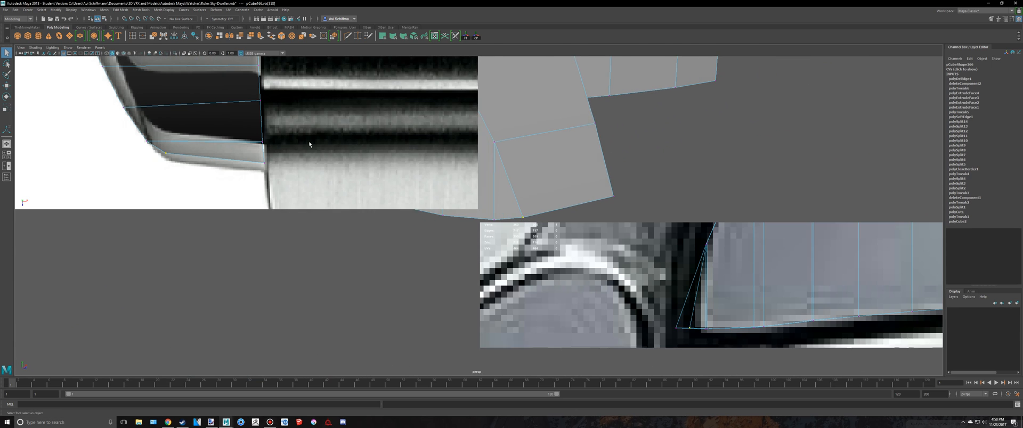
{"action": "key", "text": "w"}
{"action": "left_click_drag", "start_coordinate": [206, 194], "coordinate": [206, 200]}
Step: Move the lug tip's inner corner vertex down to the lug's lower edge at the bracelet in the top view
{"action": "left_click", "coordinate": [265, 163]}
{"action": "middle_click_drag", "start_coordinate": [336, 182], "coordinate": [329, 155], "text": "alt"}
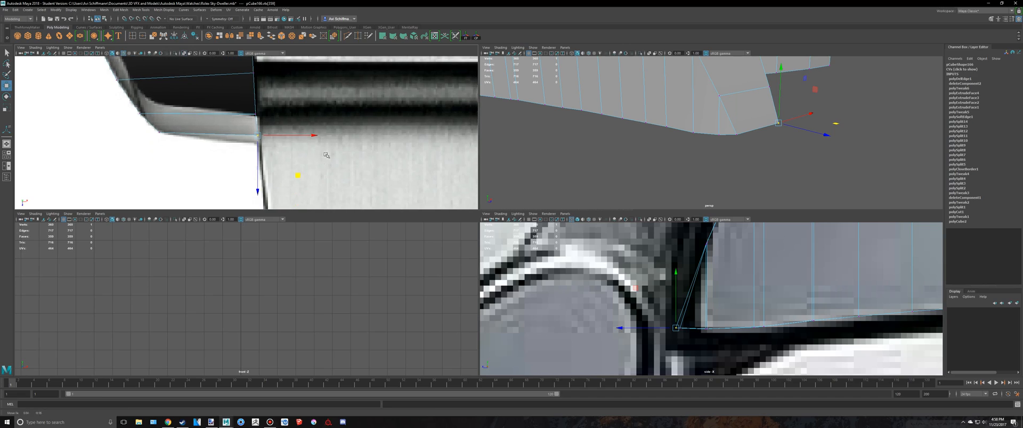
{"action": "left_click_drag", "start_coordinate": [302, 175], "coordinate": [303, 180]}
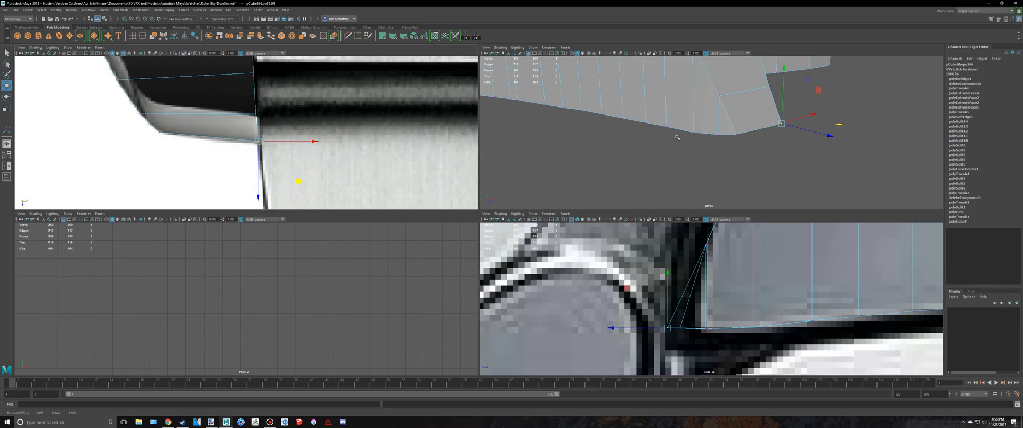
Step: Examine the lug tip and the case's inner cutout in object mode from several angles
{"action": "key", "text": "space"}
{"action": "left_click_drag", "start_coordinate": [677, 137], "coordinate": [555, 155], "text": "alt"}
{"action": "key", "text": "q"}
{"action": "right_click_drag", "start_coordinate": [555, 155], "coordinate": [582, 133]}
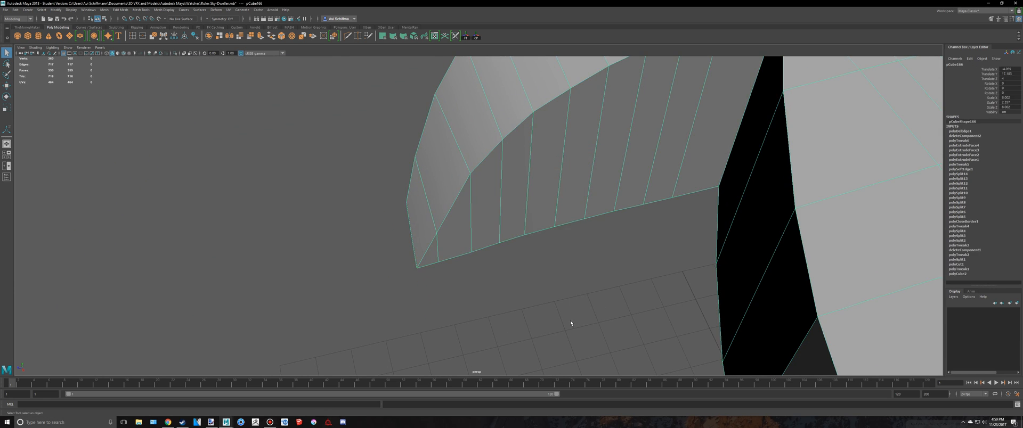
{"action": "left_click", "coordinate": [570, 320]}
{"action": "scroll", "coordinate": [554, 247], "scroll_direction": "down", "scroll_amount": 10}
{"action": "left_click_drag", "start_coordinate": [553, 248], "coordinate": [580, 207], "text": "alt"}
{"action": "scroll", "coordinate": [555, 212], "scroll_direction": "up", "scroll_amount": 6}
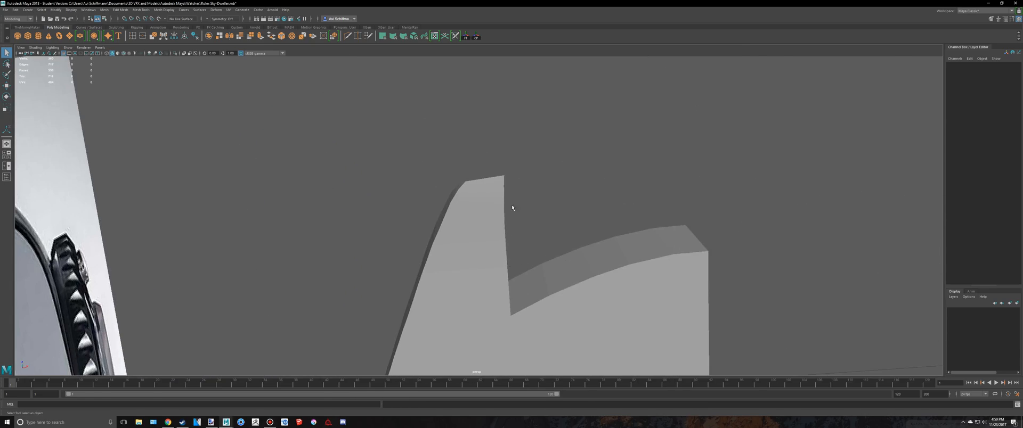
Step: Switch to the browser's Google Images results and view the Rolex front, side and angled reference photos
{"action": "key", "text": "alt+Tab"}
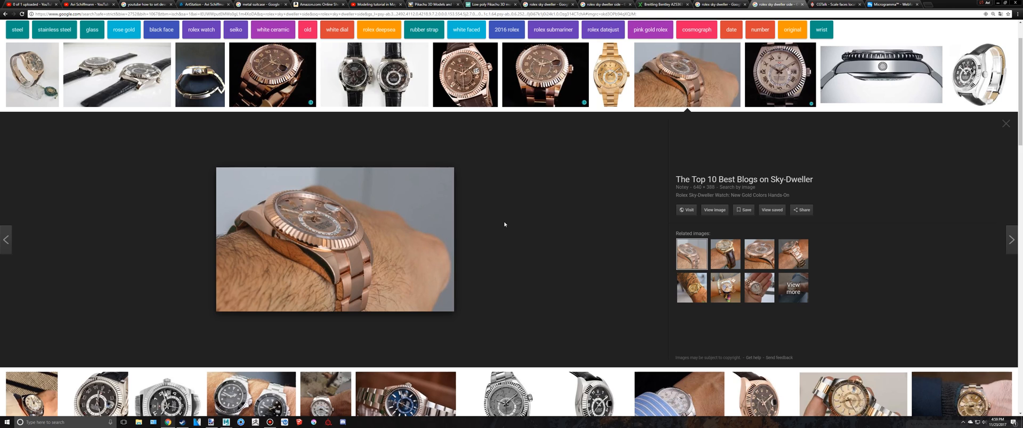
{"action": "left_click", "coordinate": [622, 84]}
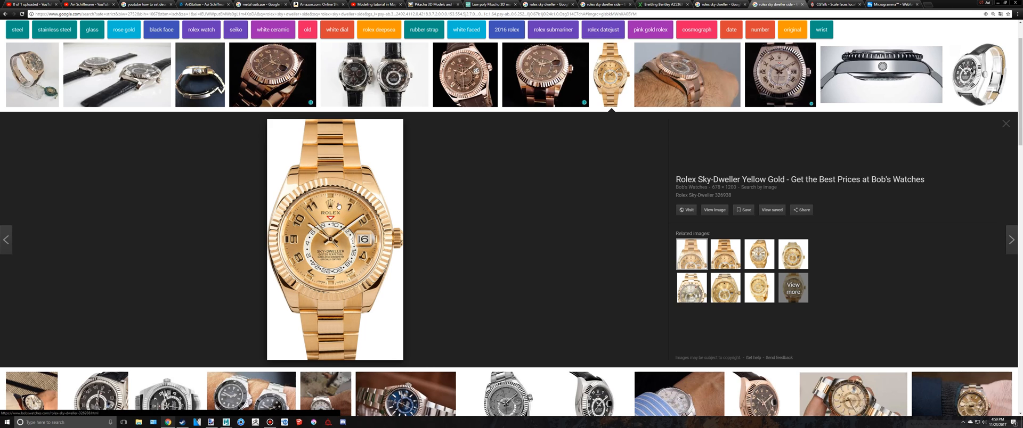
{"action": "left_click", "coordinate": [692, 78]}
{"action": "left_click", "coordinate": [773, 73]}
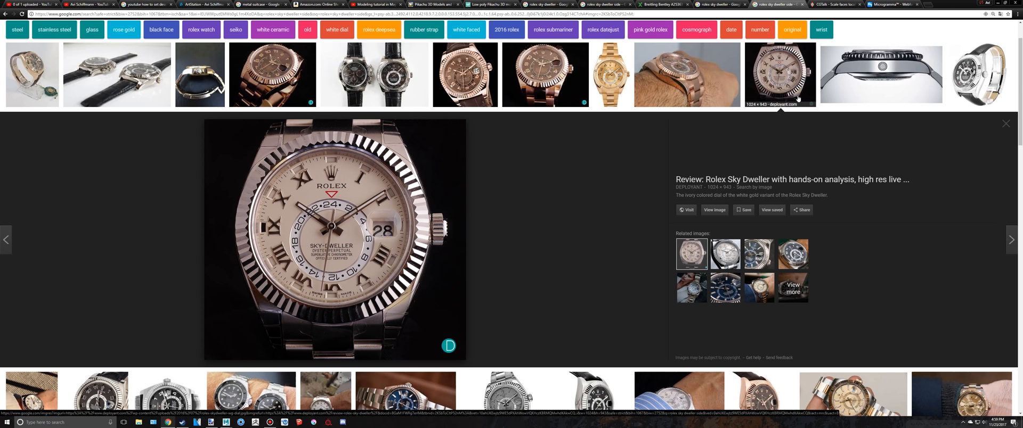
{"action": "left_click", "coordinate": [868, 84]}
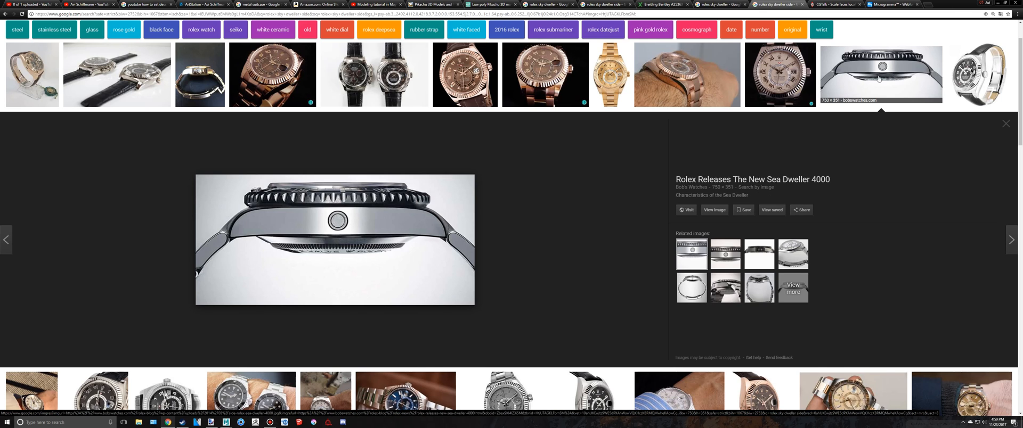
{"action": "left_click", "coordinate": [980, 84]}
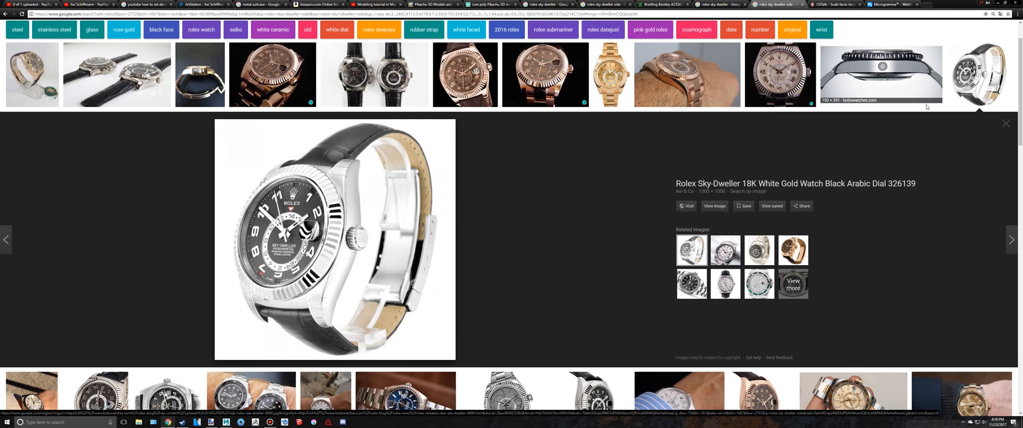
Step: Switch back to Maya and compare the case model with the angled Sky-Dweller photo in the browser
{"action": "key", "text": "alt+Tab"}
{"action": "scroll", "coordinate": [643, 220], "scroll_direction": "down", "scroll_amount": 8}
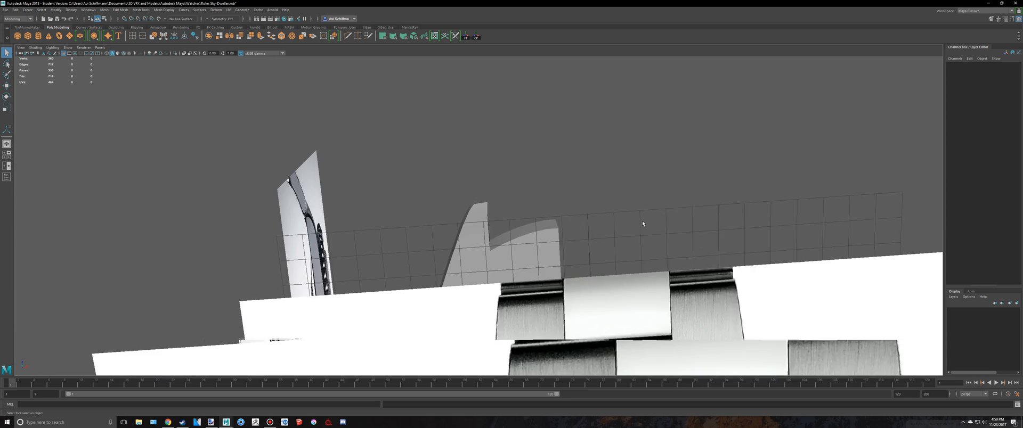
{"action": "left_click_drag", "start_coordinate": [634, 215], "coordinate": [608, 263], "text": "alt"}
{"action": "key", "text": "alt+Tab"}
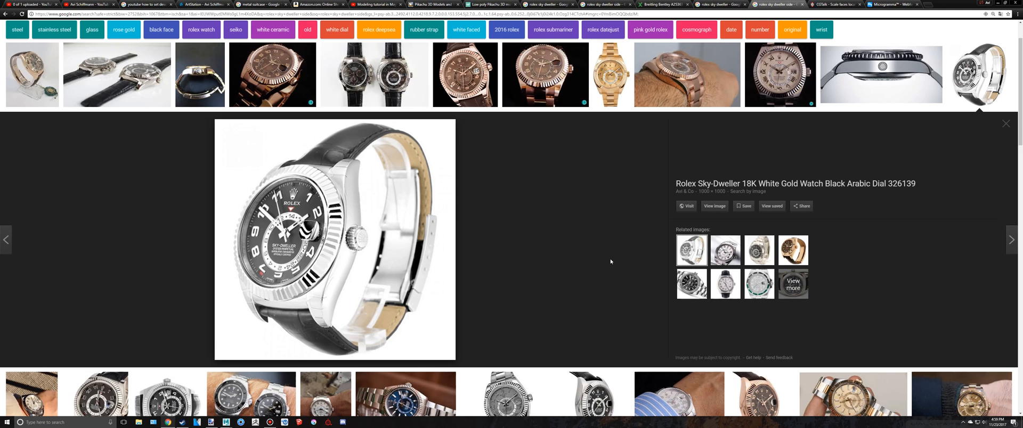
{"action": "key", "text": "alt+Tab"}
{"action": "left_click_drag", "start_coordinate": [619, 248], "coordinate": [592, 243], "text": "alt"}
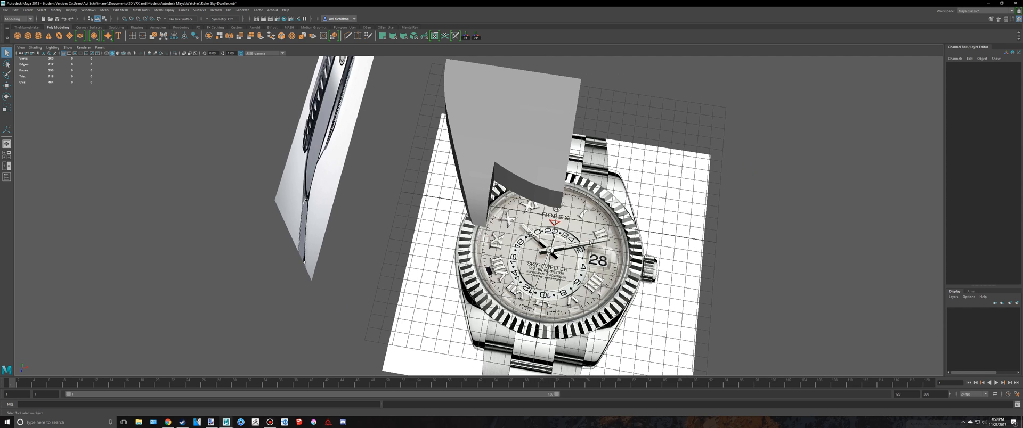
Step: Save the scene
{"action": "key", "text": "ctrl+s"}
{"action": "left_click", "coordinate": [498, 216]}
{"action": "scroll", "coordinate": [405, 167], "scroll_direction": "down", "scroll_amount": 5}
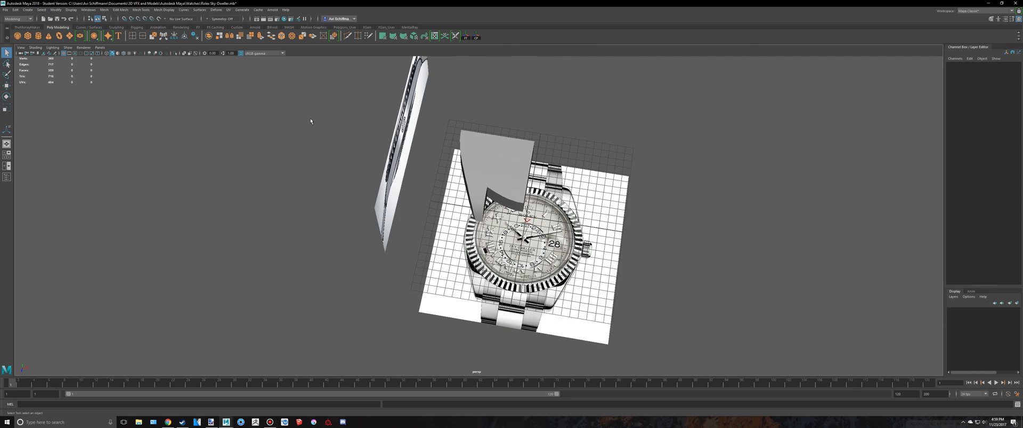
Step: Select the quarter-case mesh in the top view and check its outline against the watch reference image
{"action": "key", "text": "space"}
{"action": "key", "text": "space"}
{"action": "scroll", "coordinate": [377, 144], "scroll_direction": "down", "scroll_amount": 15}
{"action": "left_click", "coordinate": [275, 423]}
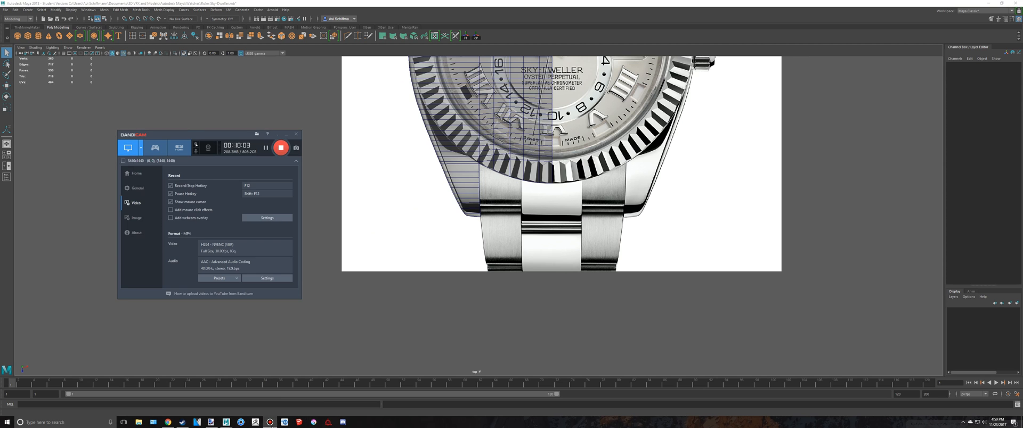
{"action": "middle_click_drag", "start_coordinate": [500, 155], "coordinate": [477, 296], "text": "alt"}
{"action": "scroll", "coordinate": [476, 275], "scroll_direction": "down", "scroll_amount": 2}
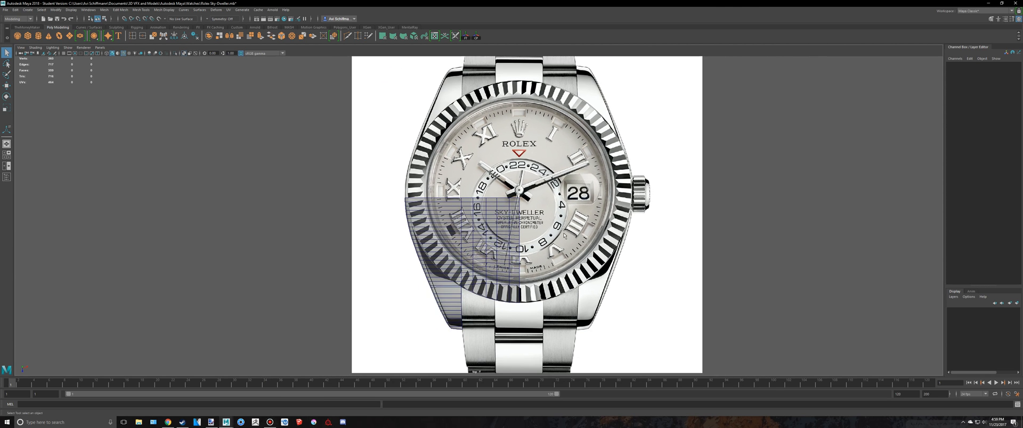
{"action": "scroll", "coordinate": [475, 275], "scroll_direction": "up", "scroll_amount": 2}
{"action": "left_click", "coordinate": [476, 275]}
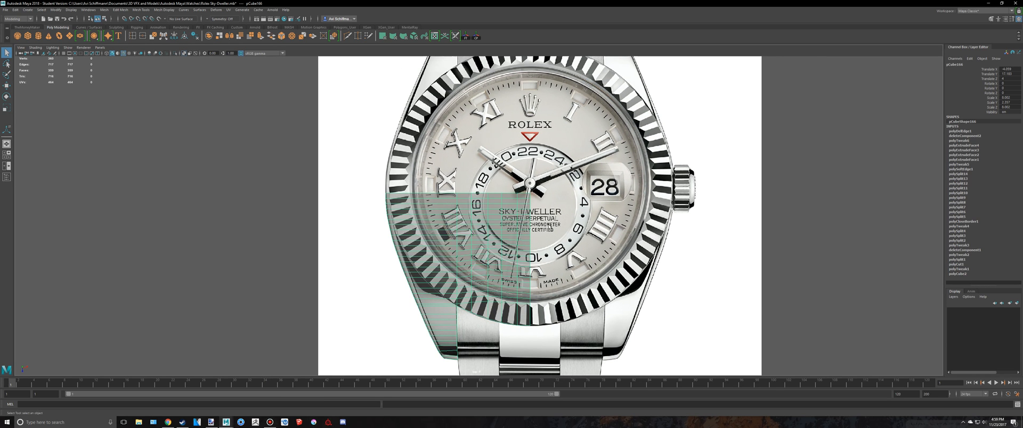
{"action": "middle_click_drag", "start_coordinate": [627, 202], "coordinate": [586, 228], "text": "alt"}
{"action": "scroll", "coordinate": [554, 265], "scroll_direction": "down", "scroll_amount": 5}
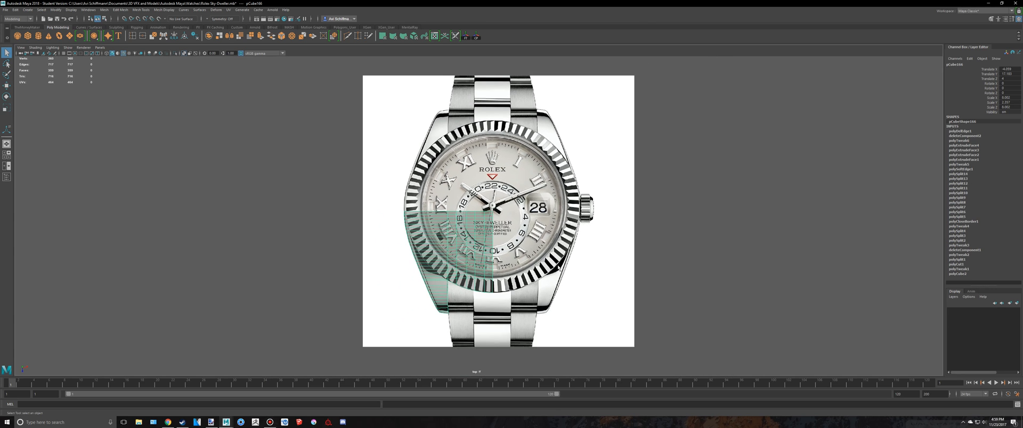
{"action": "scroll", "coordinate": [552, 262], "scroll_direction": "up", "scroll_amount": 4}
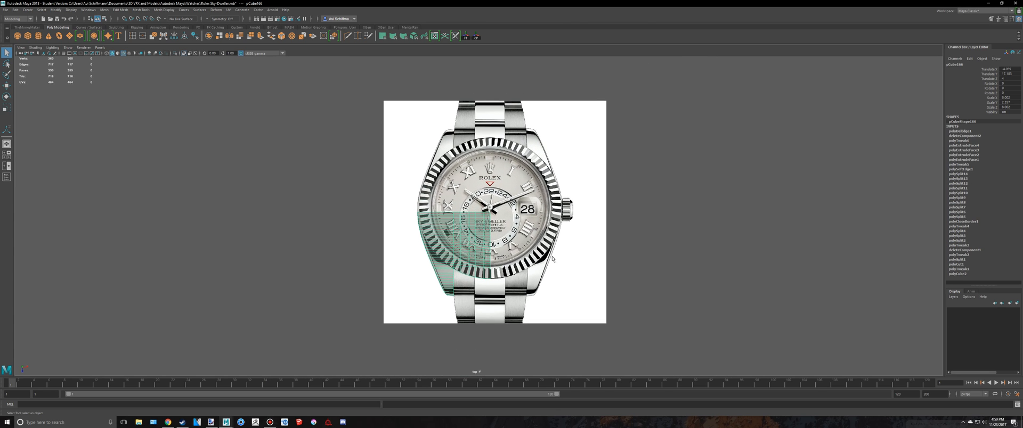
Step: Examine the selected case piece together with both reference planes in the perspective view
{"action": "key", "text": "space"}
{"action": "key", "text": "space"}
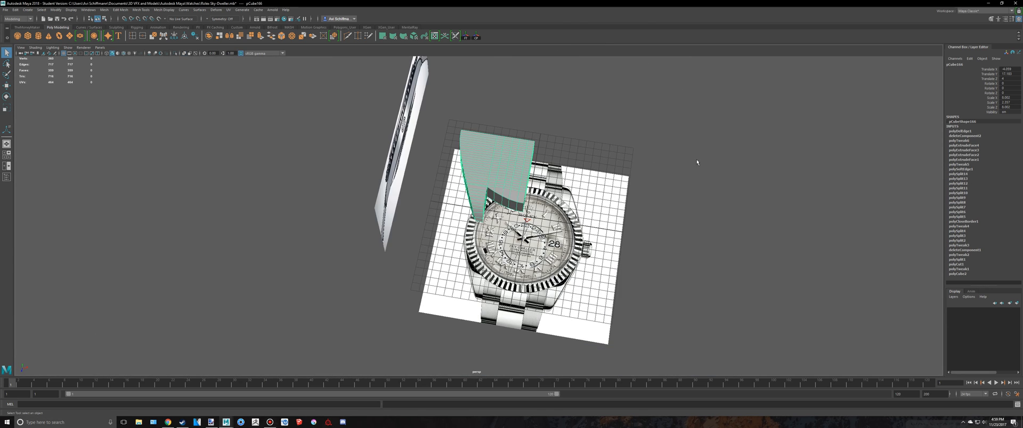
{"action": "left_click_drag", "start_coordinate": [696, 162], "coordinate": [676, 171], "text": "alt"}
{"action": "scroll", "coordinate": [664, 218], "scroll_direction": "down", "scroll_amount": 3}
{"action": "middle_click_drag", "start_coordinate": [665, 217], "coordinate": [619, 229], "text": "alt"}
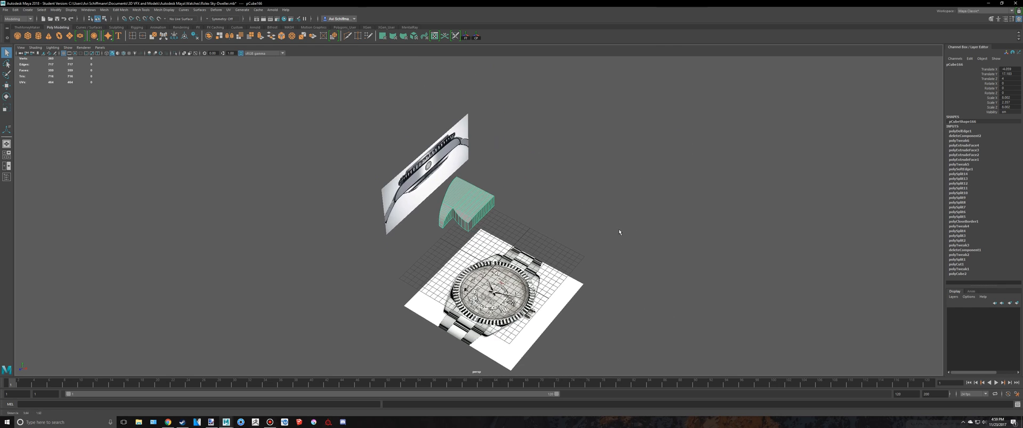
{"action": "scroll", "coordinate": [517, 243], "scroll_direction": "up", "scroll_amount": 4}
{"action": "scroll", "coordinate": [514, 235], "scroll_direction": "down", "scroll_amount": 3}
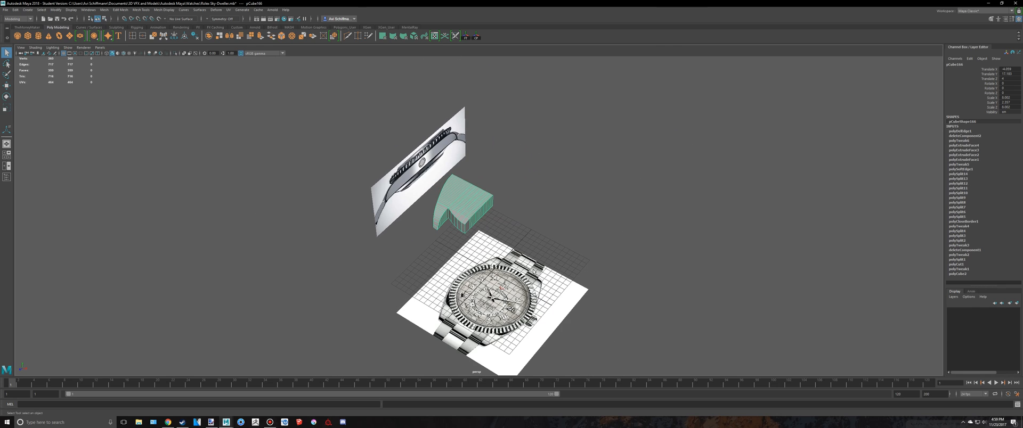
{"action": "scroll", "coordinate": [533, 248], "scroll_direction": "up", "scroll_amount": 6}
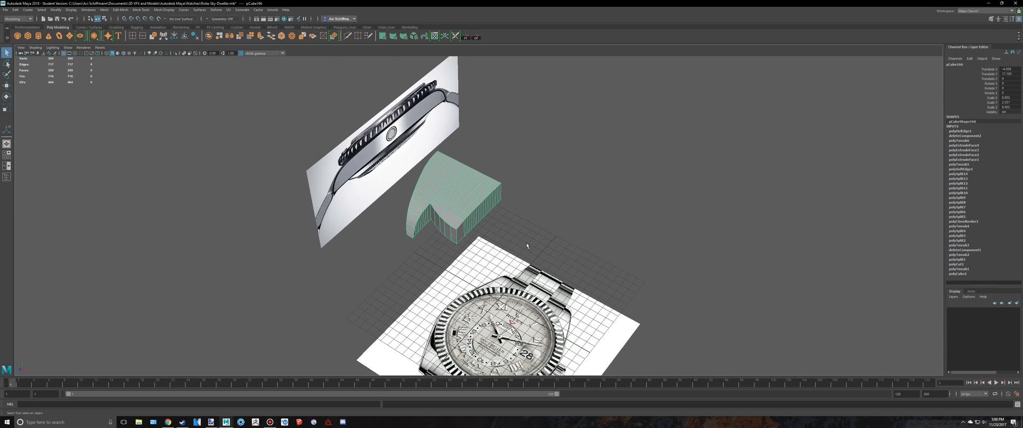